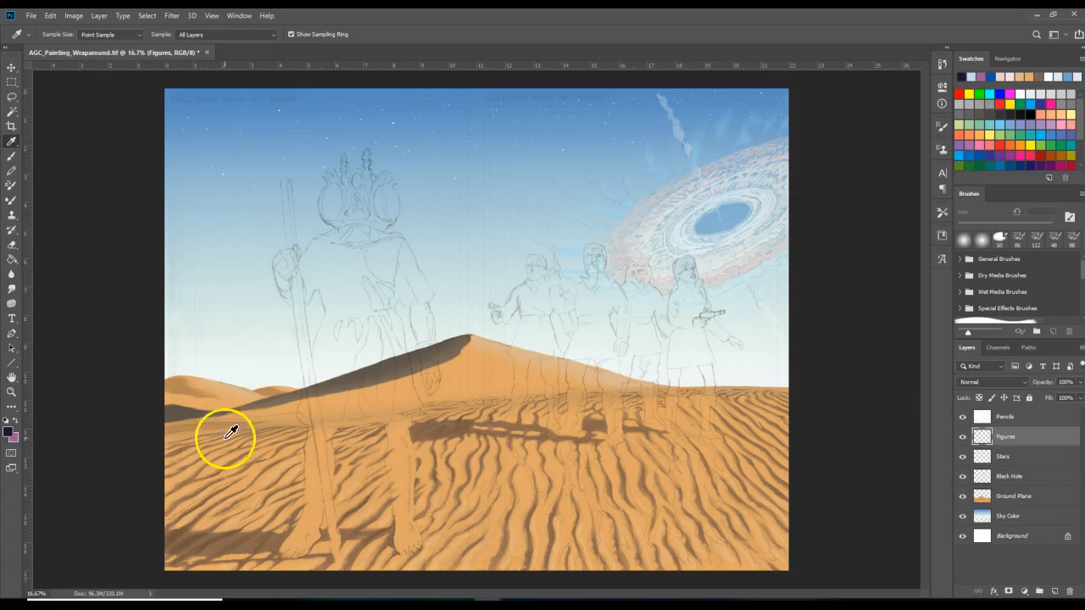
- Hide the Pencils layer to show the black hole and sky without the sketch lines
{"action": "left_click", "coordinate": [11, 391]}
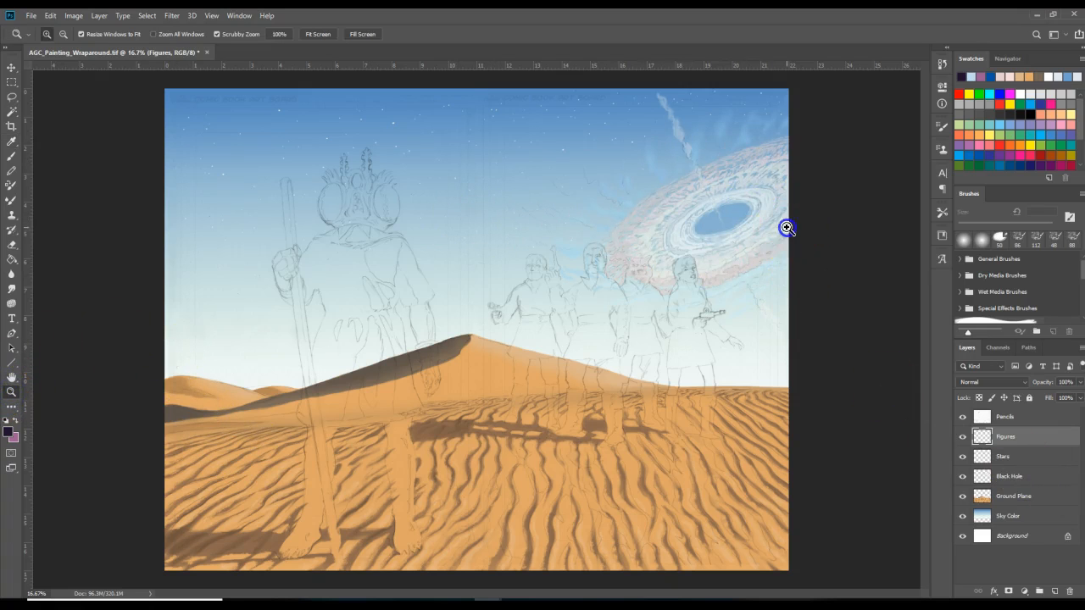
{"action": "left_click", "coordinate": [787, 230]}
{"action": "left_click", "coordinate": [891, 194]}
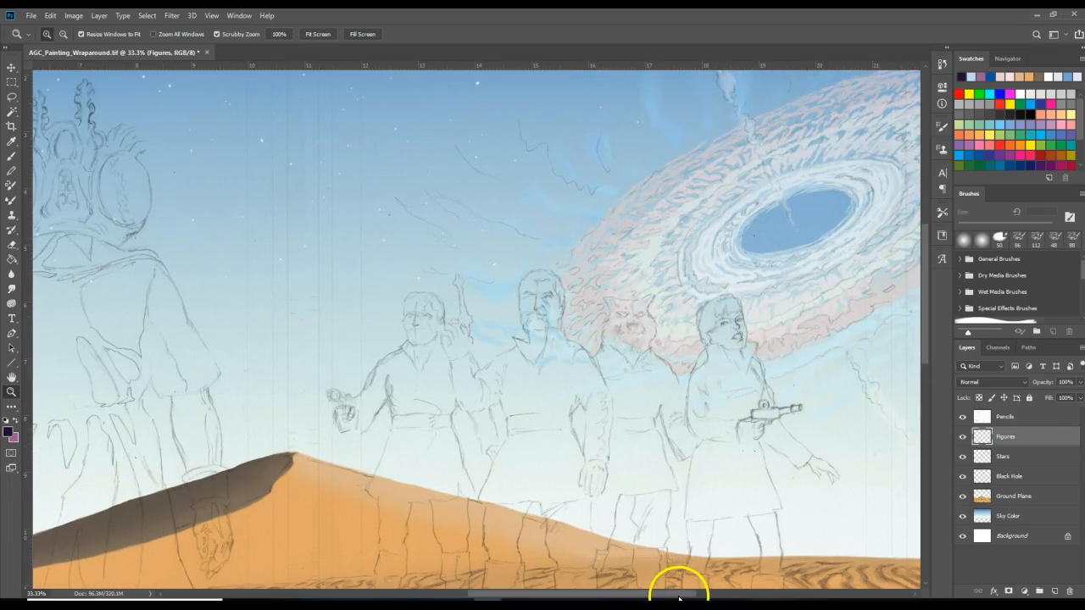
{"action": "scroll", "coordinate": [678, 582], "scroll_direction": "right", "scroll_amount": 5}
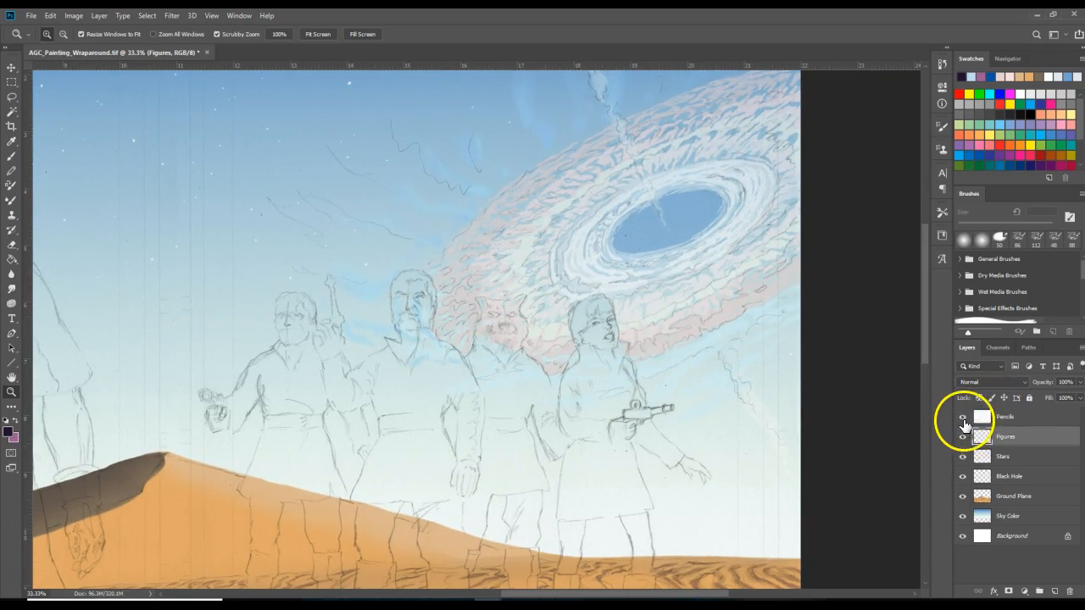
{"action": "left_click", "coordinate": [962, 416]}
{"action": "left_click_drag", "start_coordinate": [925, 354], "coordinate": [938, 324]}
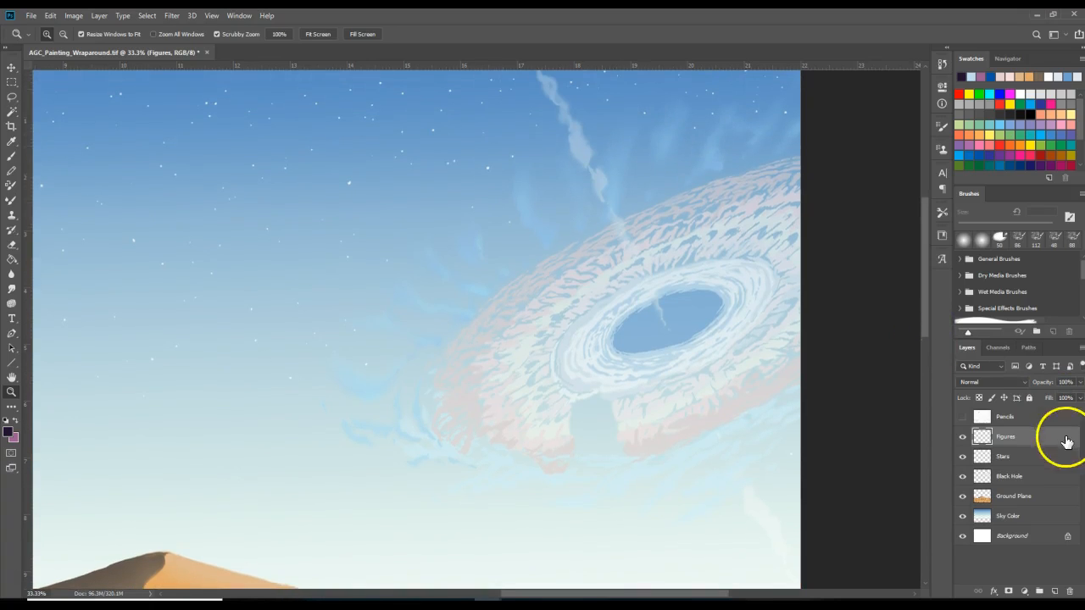
- Examine the black hole's disc, its smoky jet and the surrounding blue flares in the sky
{"action": "left_click", "coordinate": [11, 156]}
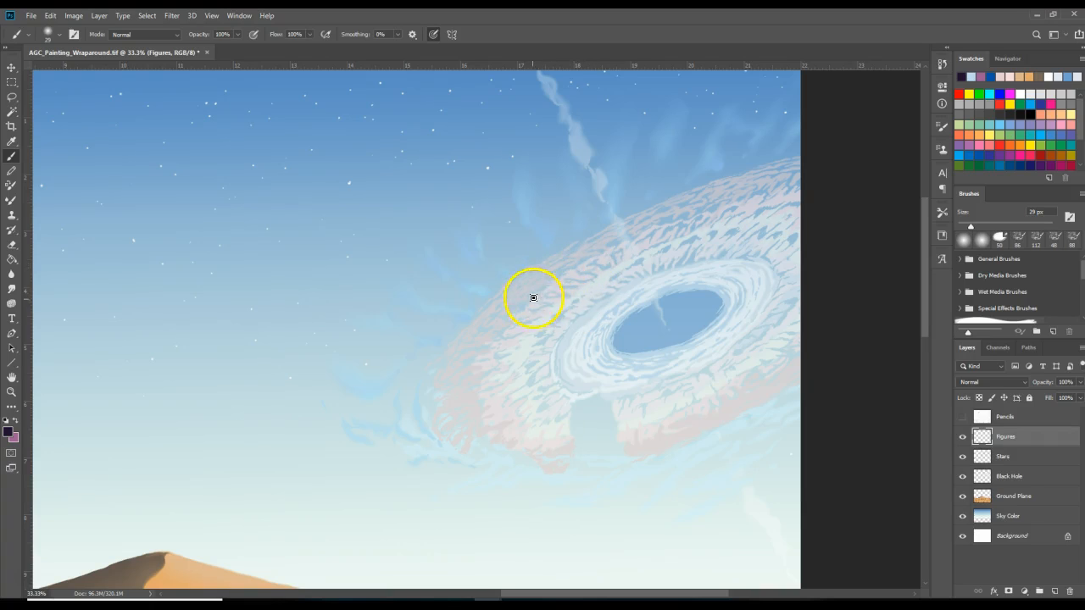
{"action": "left_click", "coordinate": [11, 244]}
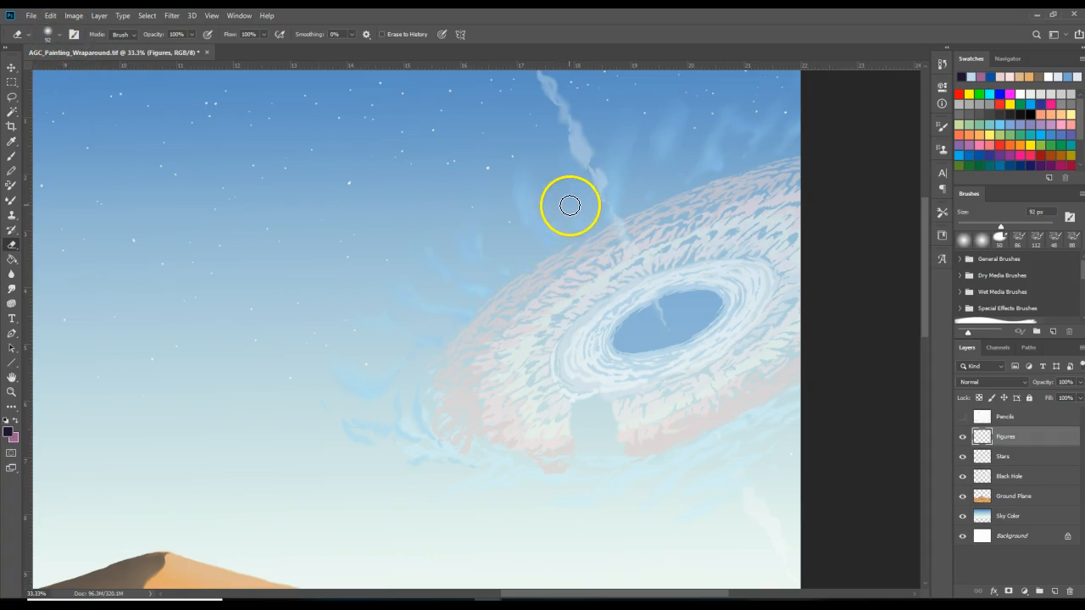
{"action": "mouse_move", "coordinate": [582, 177]}
{"action": "left_mouse_down"}
{"action": "mouse_move", "coordinate": [616, 256]}
{"action": "mouse_move", "coordinate": [639, 232]}
{"action": "left_mouse_up"}
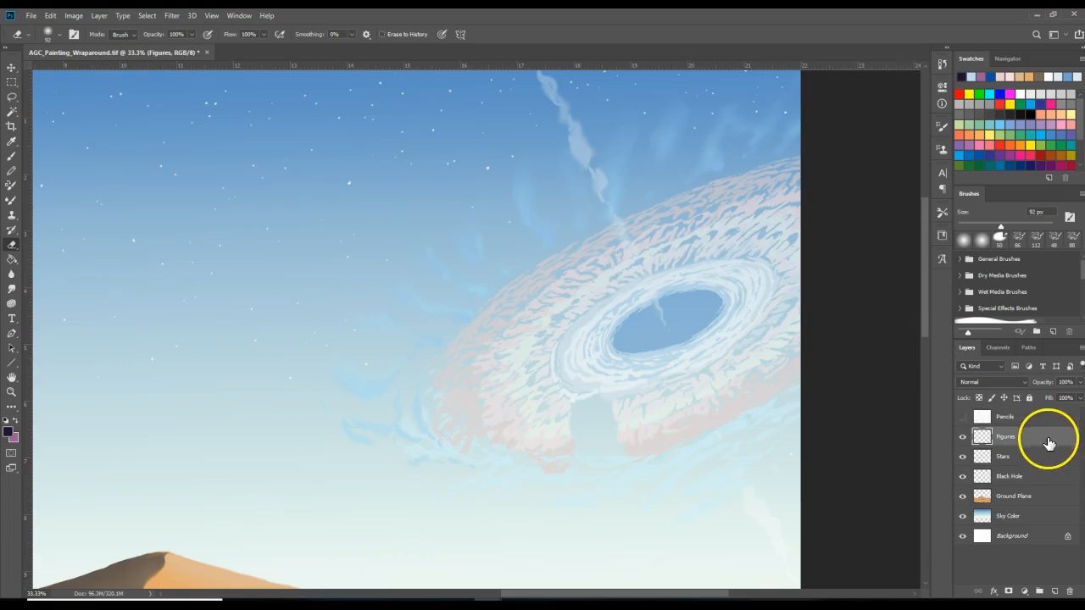
{"action": "left_click_drag", "start_coordinate": [925, 321], "coordinate": [925, 304]}
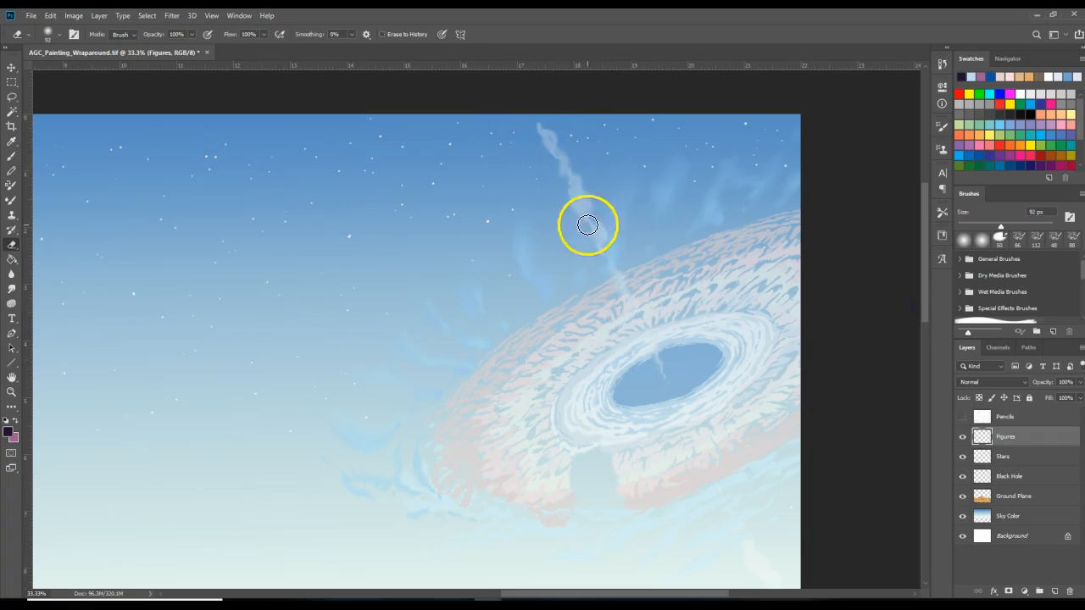
{"action": "mouse_move", "coordinate": [922, 298]}
{"action": "left_mouse_down"}
{"action": "mouse_move", "coordinate": [923, 343]}
{"action": "mouse_move", "coordinate": [923, 318]}
{"action": "left_mouse_up"}
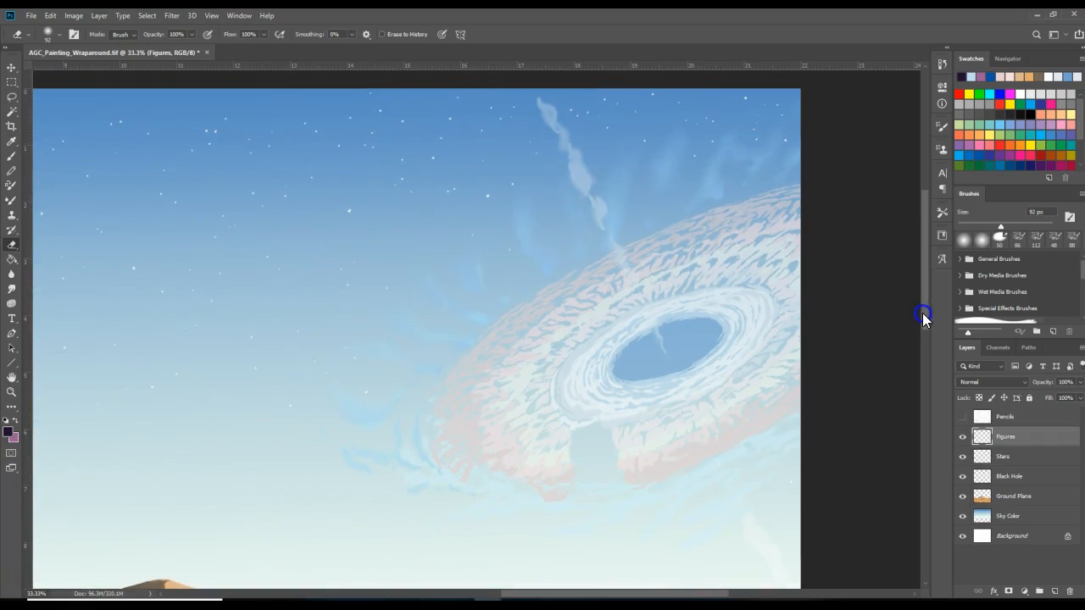
{"action": "mouse_move", "coordinate": [598, 131]}
{"action": "left_mouse_down"}
{"action": "mouse_move", "coordinate": [556, 147]}
{"action": "mouse_move", "coordinate": [557, 126]}
{"action": "mouse_move", "coordinate": [666, 179]}
{"action": "mouse_move", "coordinate": [644, 299]}
{"action": "mouse_move", "coordinate": [633, 255]}
{"action": "mouse_move", "coordinate": [587, 277]}
{"action": "mouse_move", "coordinate": [649, 274]}
{"action": "mouse_move", "coordinate": [655, 291]}
{"action": "mouse_move", "coordinate": [629, 309]}
{"action": "left_mouse_up"}
{"action": "mouse_move", "coordinate": [727, 393]}
{"action": "left_mouse_down"}
{"action": "mouse_move", "coordinate": [694, 376]}
{"action": "mouse_move", "coordinate": [636, 292]}
{"action": "mouse_move", "coordinate": [640, 247]}
{"action": "mouse_move", "coordinate": [693, 351]}
{"action": "mouse_move", "coordinate": [667, 348]}
{"action": "mouse_move", "coordinate": [672, 355]}
{"action": "mouse_move", "coordinate": [670, 294]}
{"action": "left_mouse_up"}
{"action": "left_click_drag", "start_coordinate": [1048, 439], "coordinate": [1042, 458]}
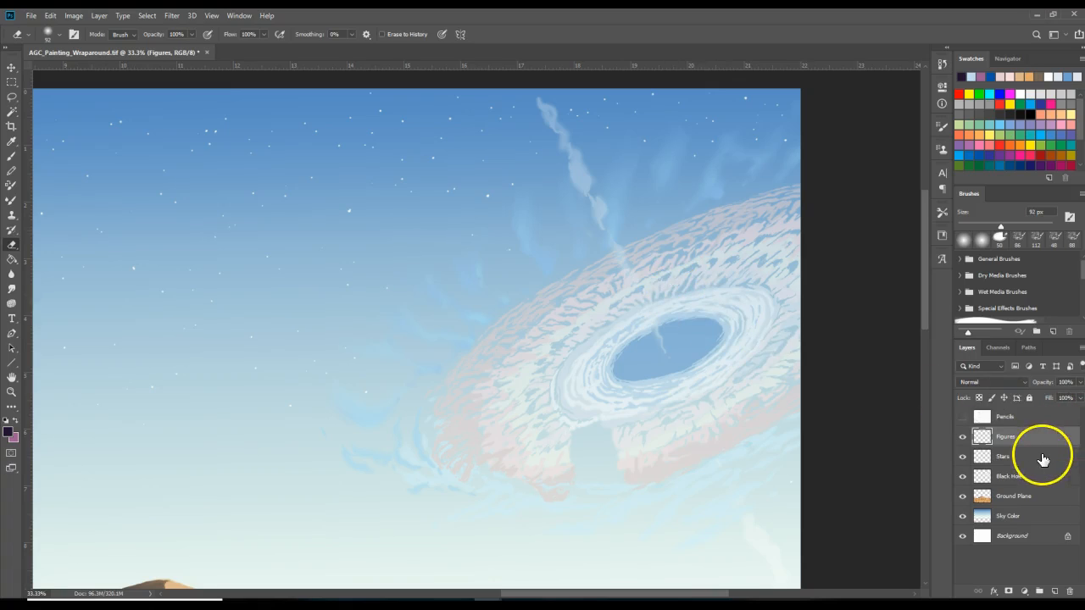
- Preview the Black Hole layer at a higher opacity, return it to 60%, and fit the whole painting in view
{"action": "left_click", "coordinate": [1041, 474]}
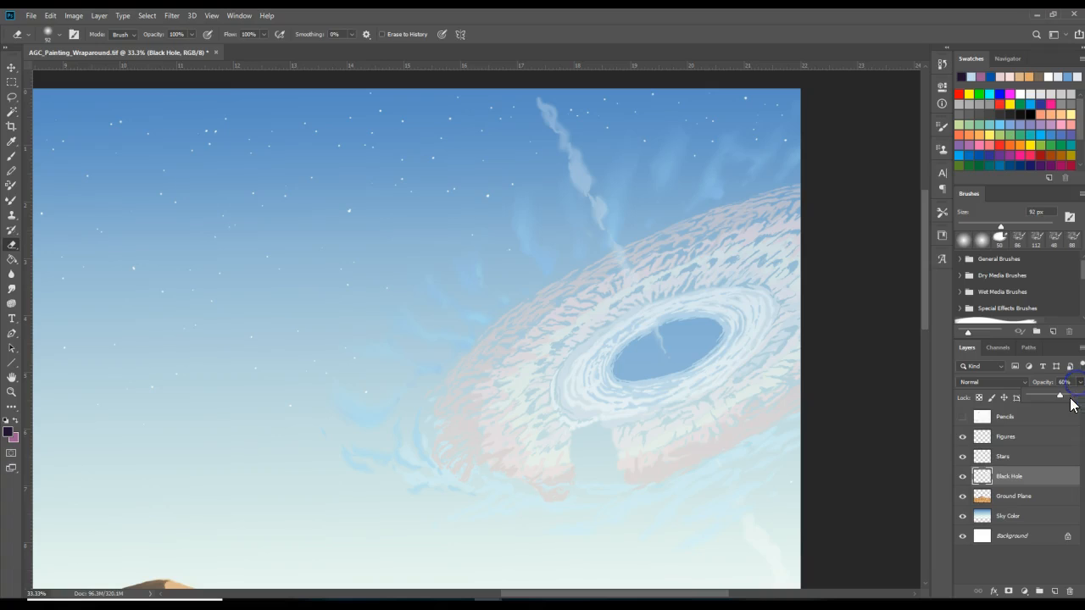
{"action": "left_click", "coordinate": [1010, 360]}
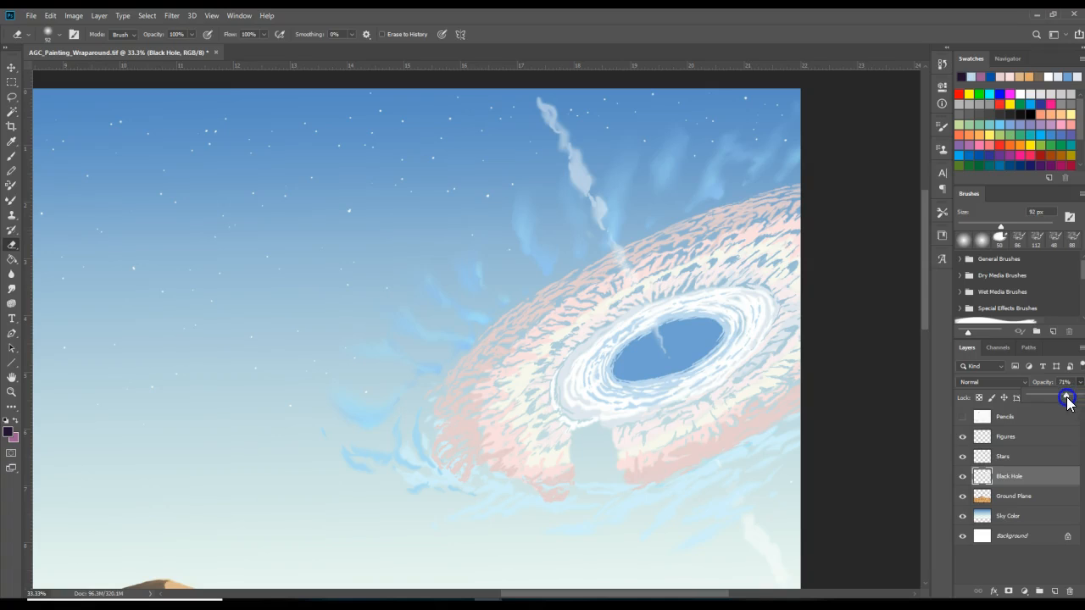
{"action": "left_click_drag", "start_coordinate": [1067, 399], "coordinate": [1064, 399]}
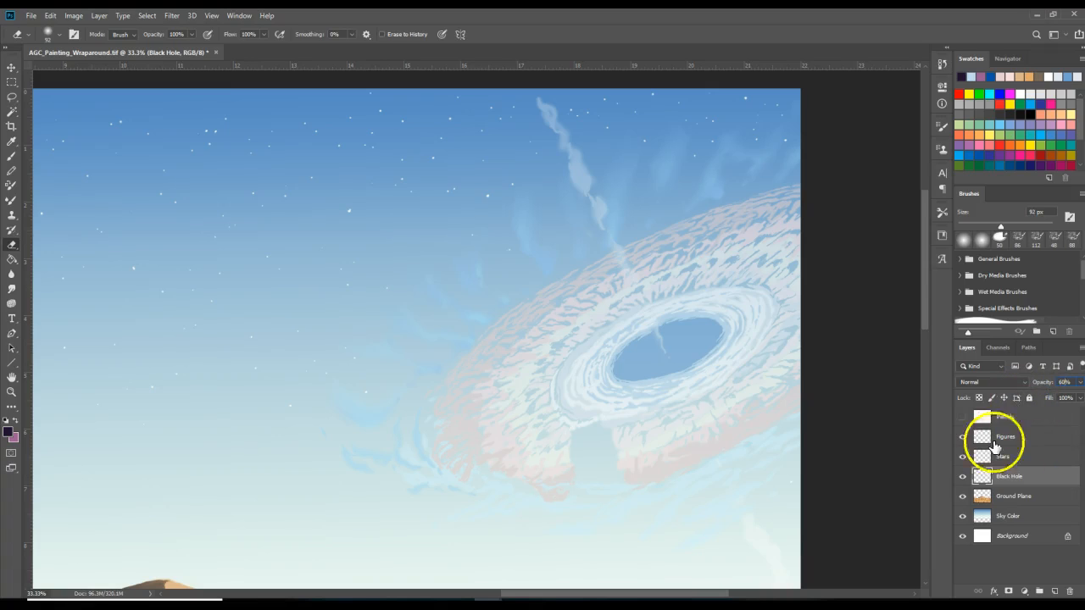
{"action": "left_click_drag", "start_coordinate": [527, 597], "coordinate": [501, 598]}
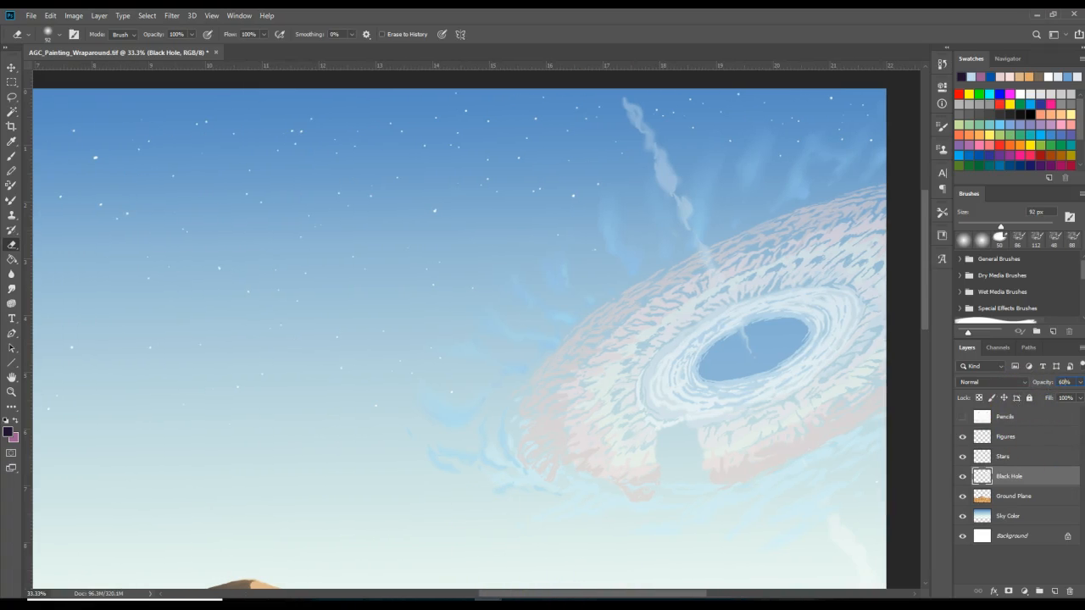
{"action": "key", "text": "ctrl+0"}
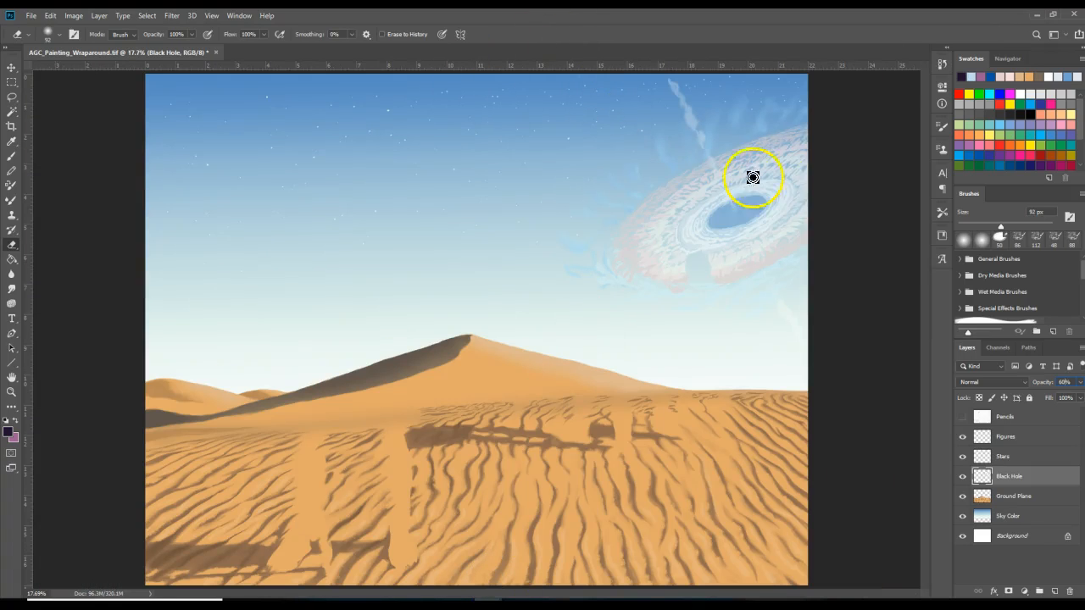
{"action": "left_click", "coordinate": [731, 193]}
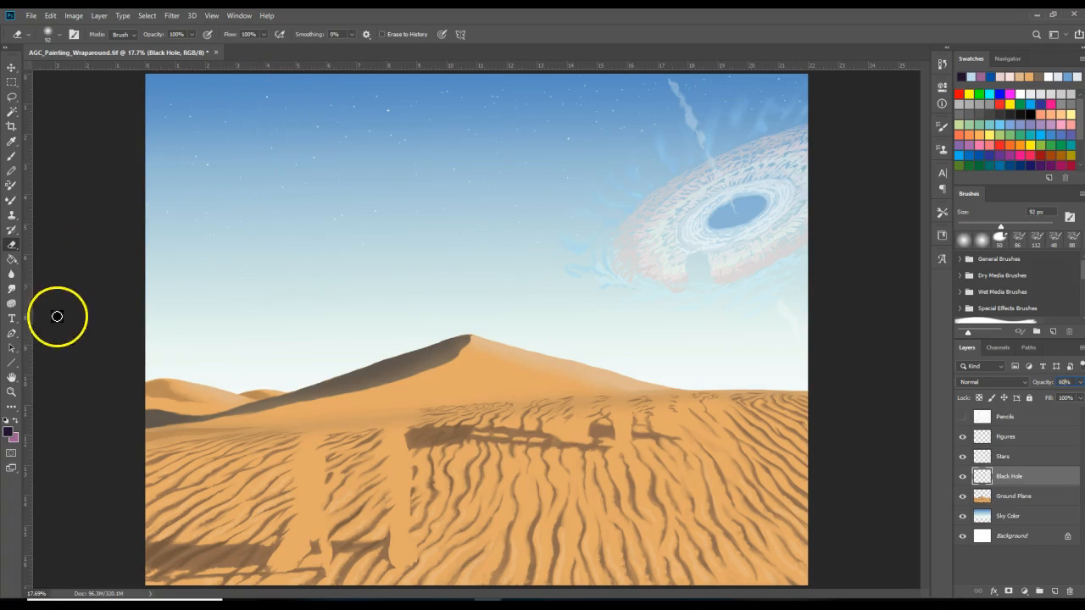
- Paint two new soft white stars near the sky's upper edge on the Stars layer with a 29 px brush
{"action": "left_click", "coordinate": [12, 391]}
{"action": "left_click_drag", "start_coordinate": [387, 113], "coordinate": [576, 169]}
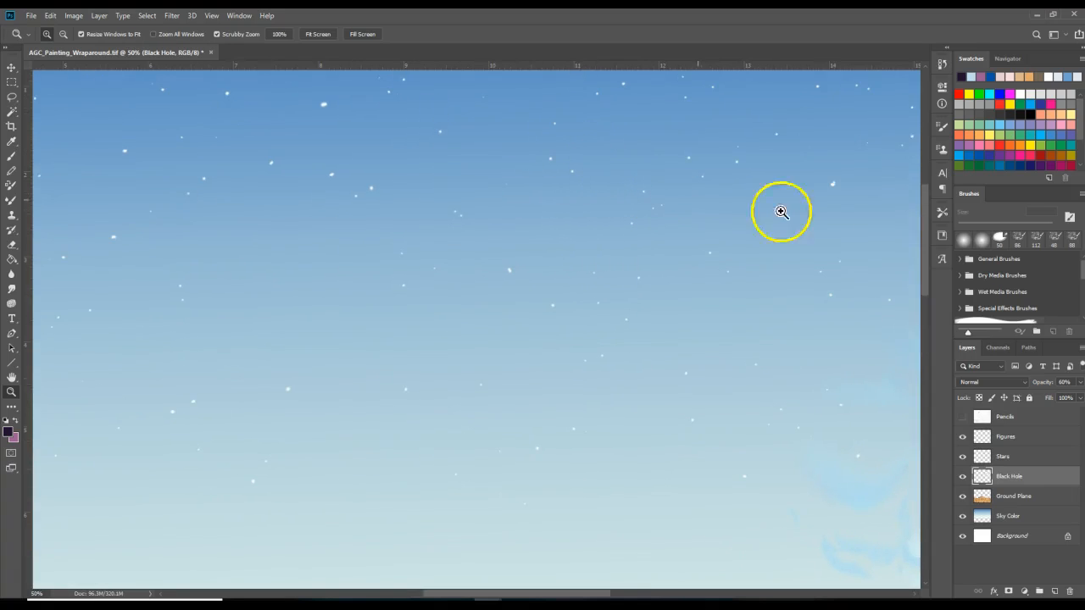
{"action": "left_click_drag", "start_coordinate": [924, 262], "coordinate": [925, 249]}
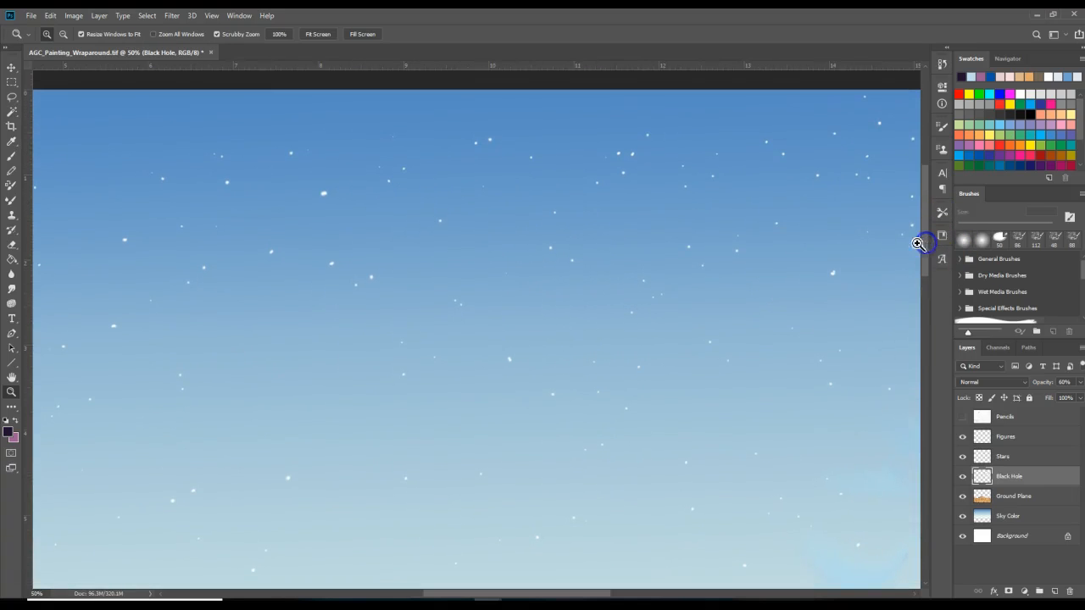
{"action": "left_click", "coordinate": [11, 158]}
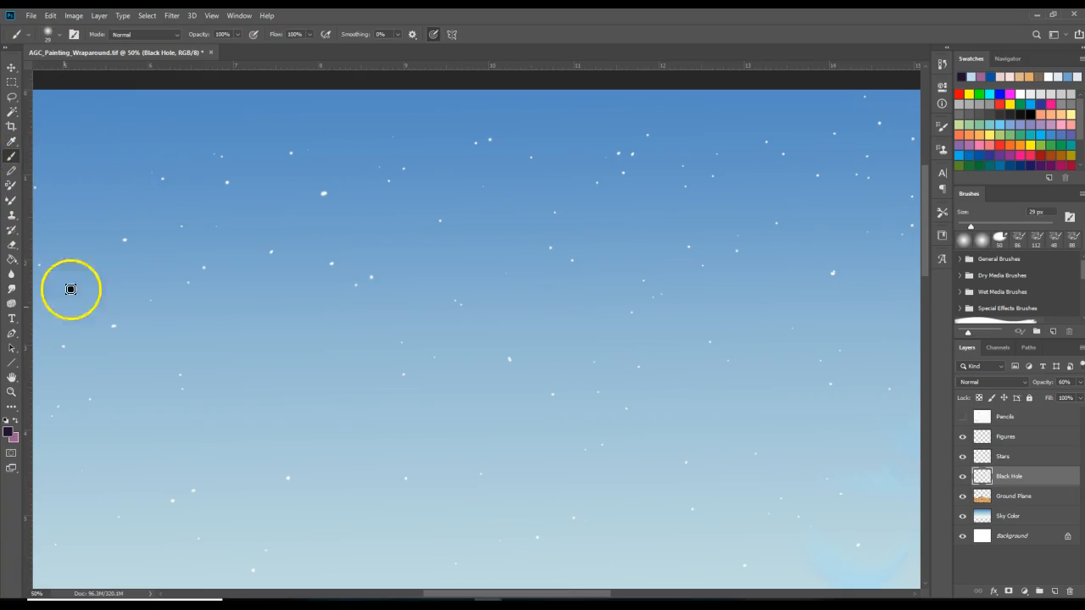
{"action": "left_click", "coordinate": [6, 421]}
{"action": "key", "text": "x"}
{"action": "left_click", "coordinate": [1021, 452]}
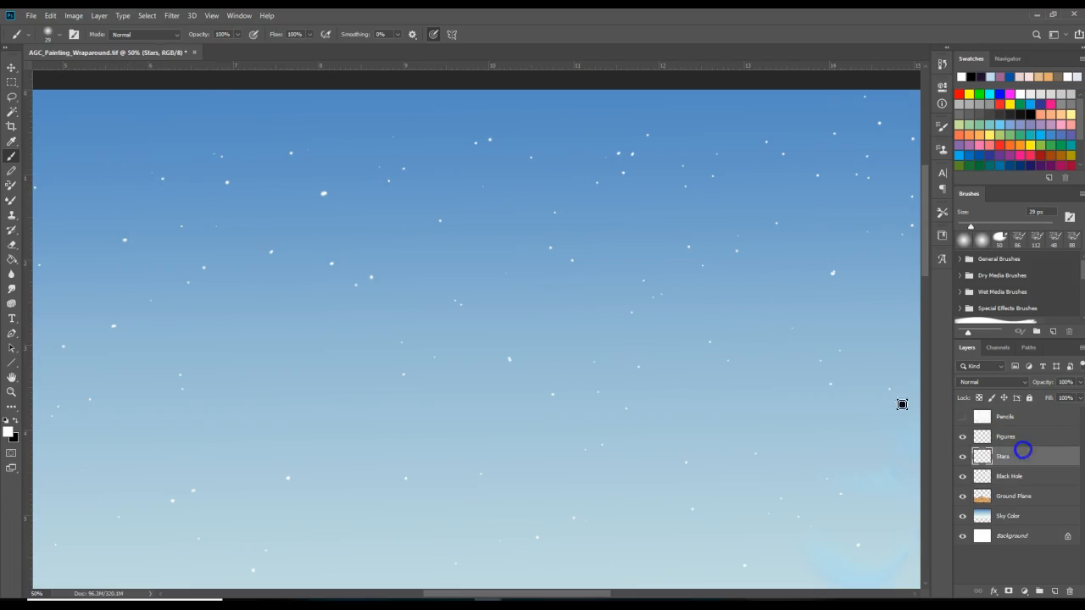
{"action": "left_click", "coordinate": [141, 120]}
{"action": "left_click", "coordinate": [98, 126]}
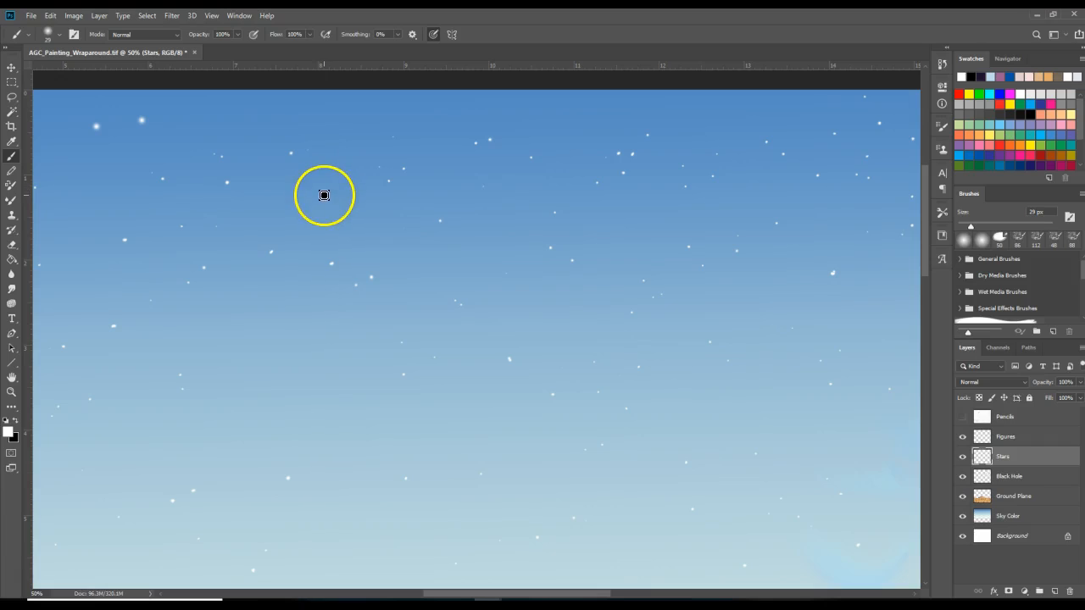
- Add soft white glows over several of the larger existing stars scattered across the open sky
{"action": "left_click", "coordinate": [634, 154]}
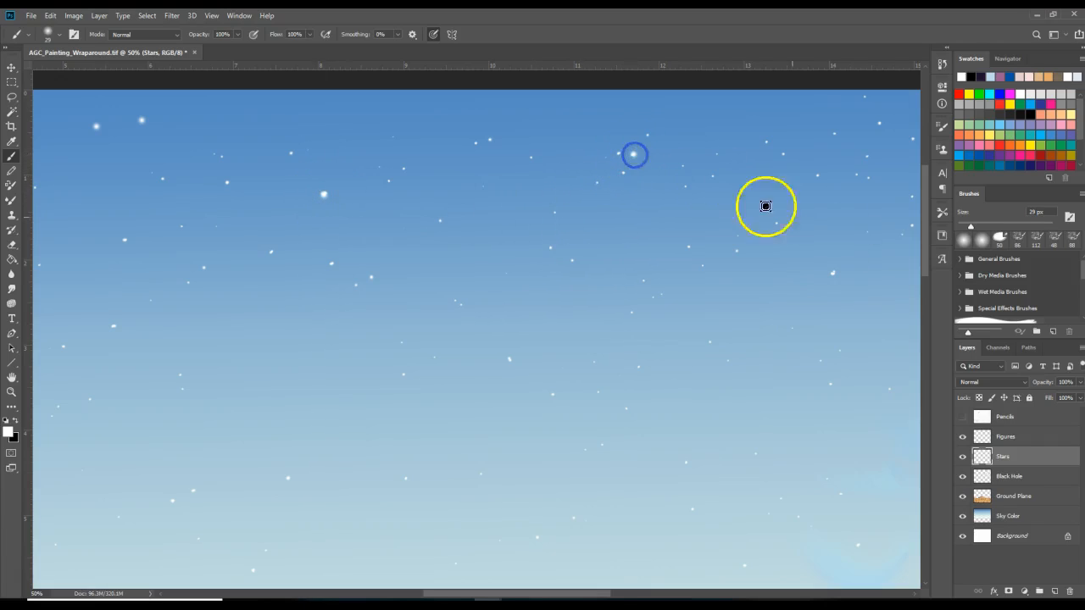
{"action": "left_click", "coordinate": [832, 272]}
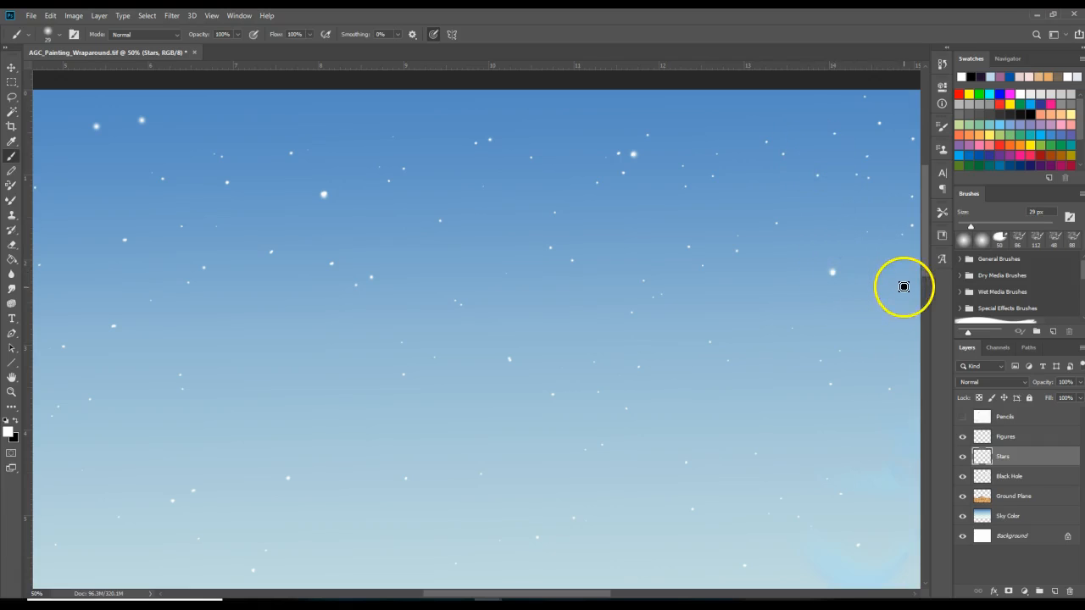
{"action": "left_click", "coordinate": [113, 325]}
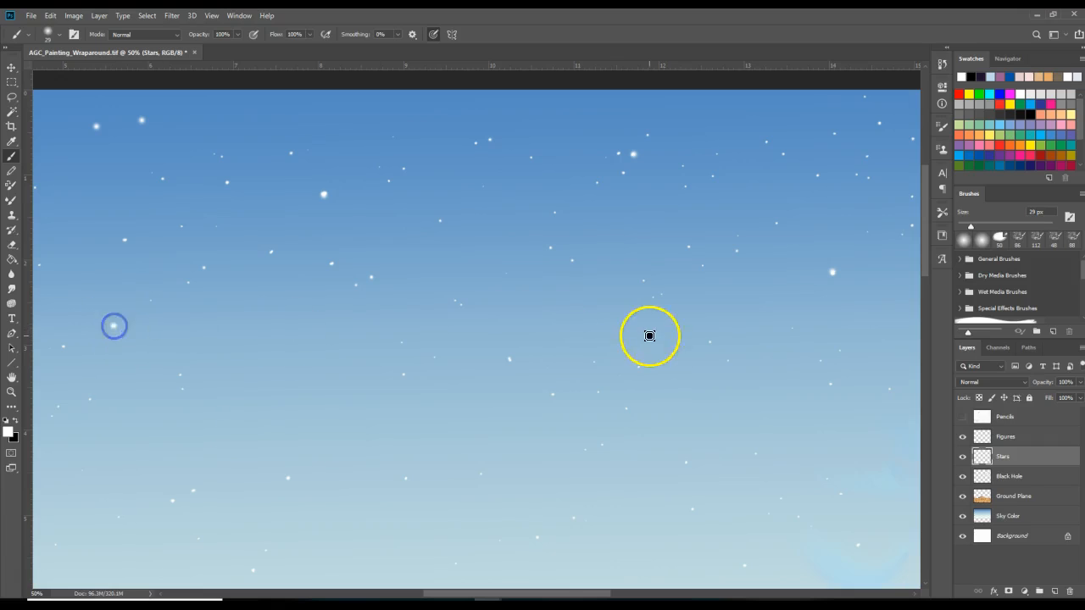
{"action": "left_click", "coordinate": [271, 251]}
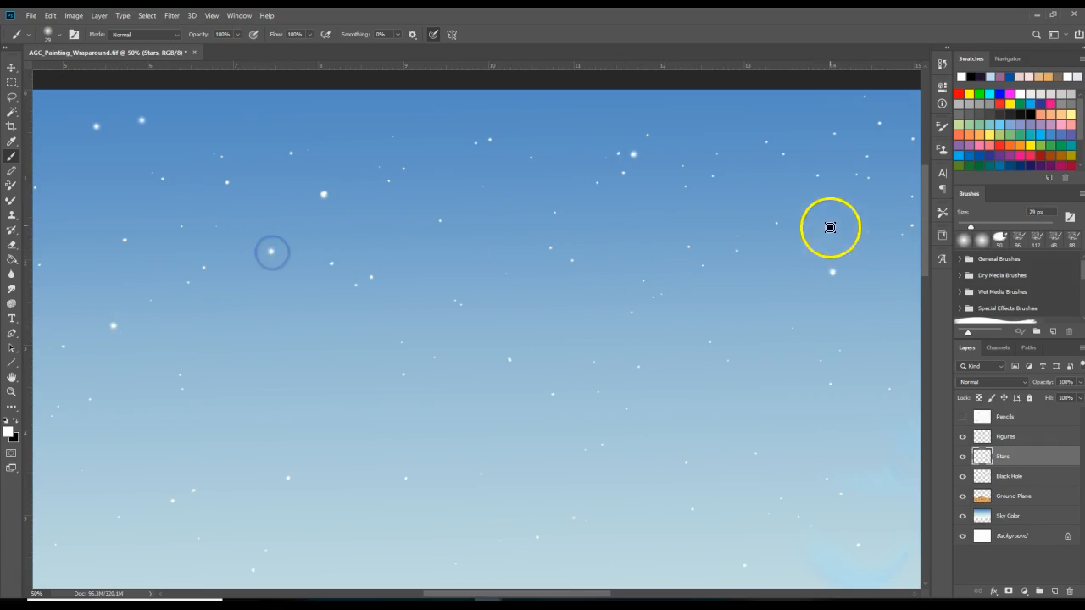
- Add soft white glows to three existing stars around the black hole's jet and the sky beside it
{"action": "left_click_drag", "start_coordinate": [547, 595], "coordinate": [618, 595]}
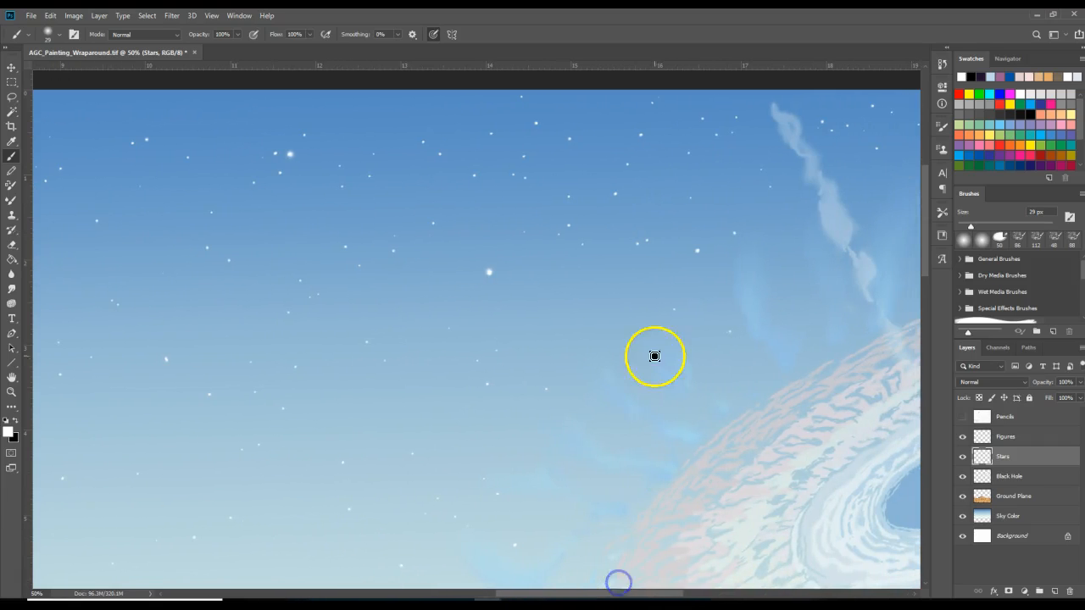
{"action": "left_click", "coordinate": [698, 250]}
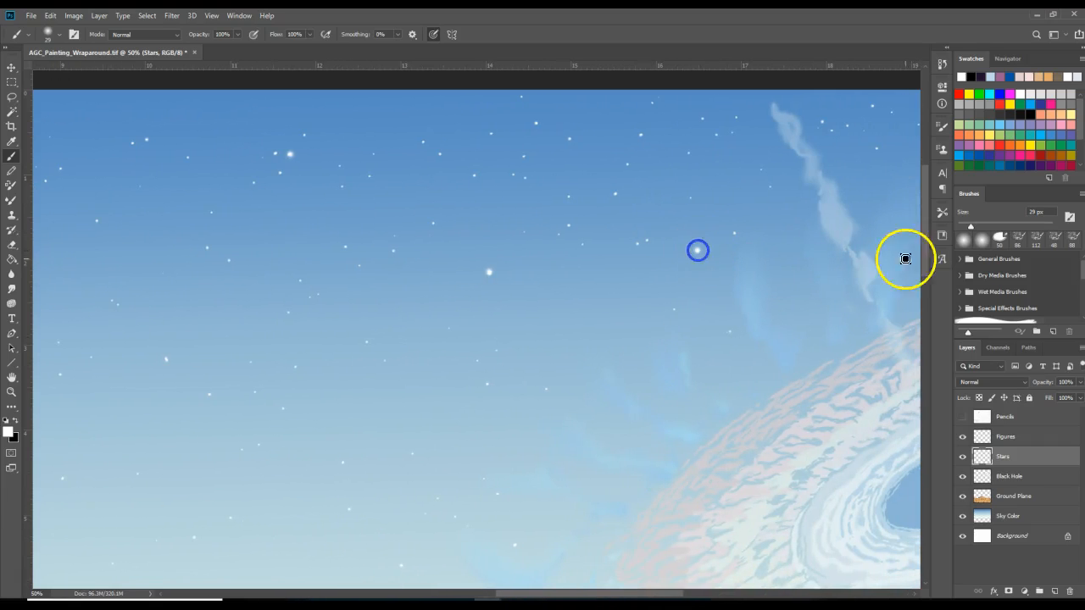
{"action": "left_click", "coordinate": [871, 106]}
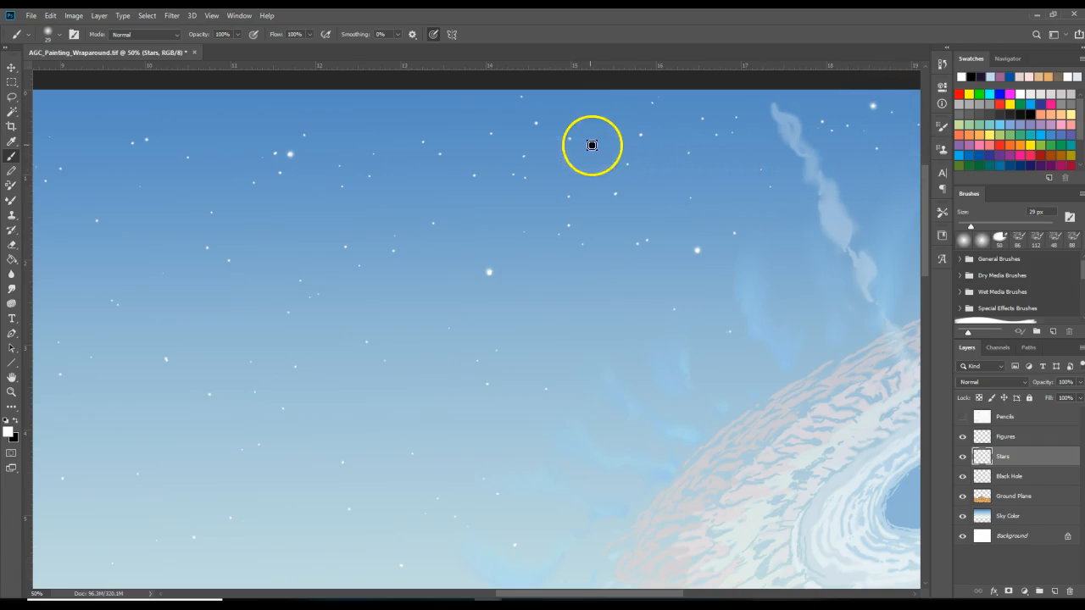
{"action": "left_click", "coordinate": [536, 122]}
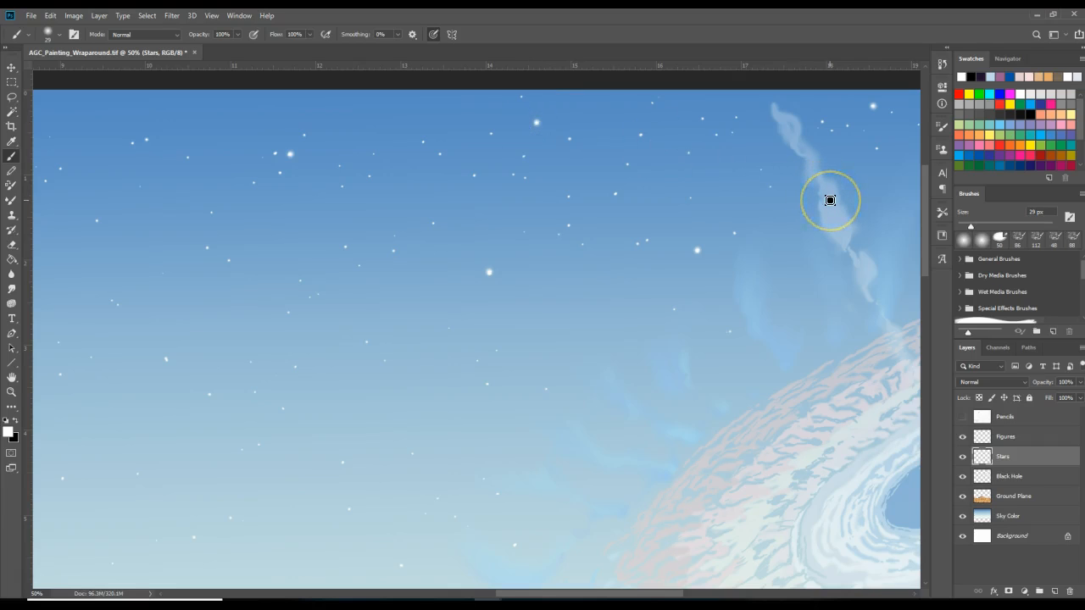
{"action": "key", "text": "ctrl+minus"}
{"action": "key", "text": "ctrl+minus"}
{"action": "key", "text": "ctrl+minus"}
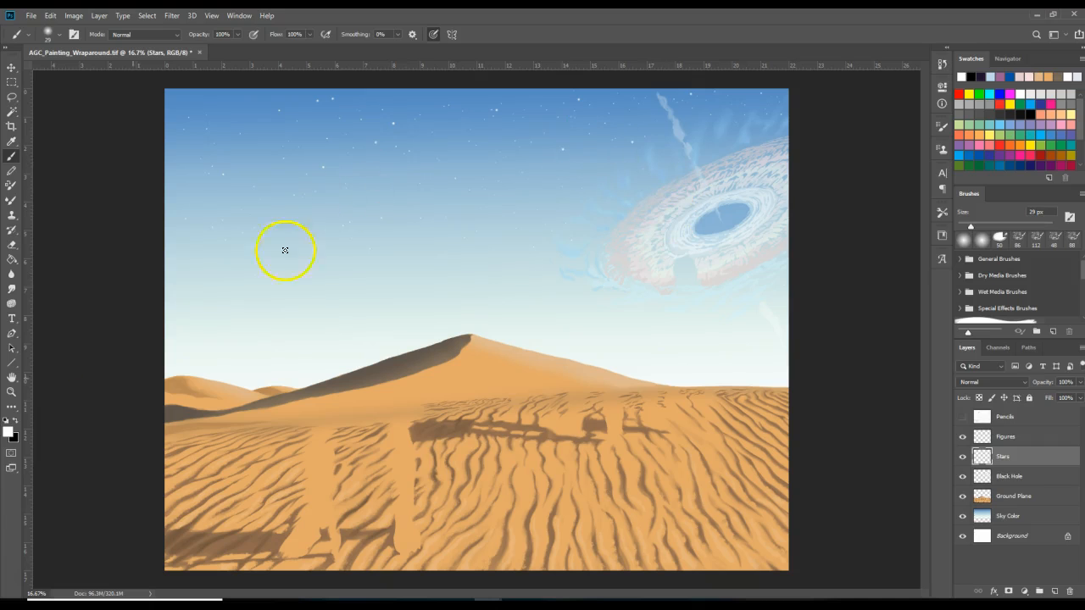
- Add soft white glows to two existing stars in the paler middle part of the sky
{"action": "left_click", "coordinate": [11, 392]}
{"action": "left_click", "coordinate": [429, 217]}
{"action": "left_click", "coordinate": [462, 160]}
{"action": "left_click", "coordinate": [504, 160]}
{"action": "left_click", "coordinate": [493, 158]}
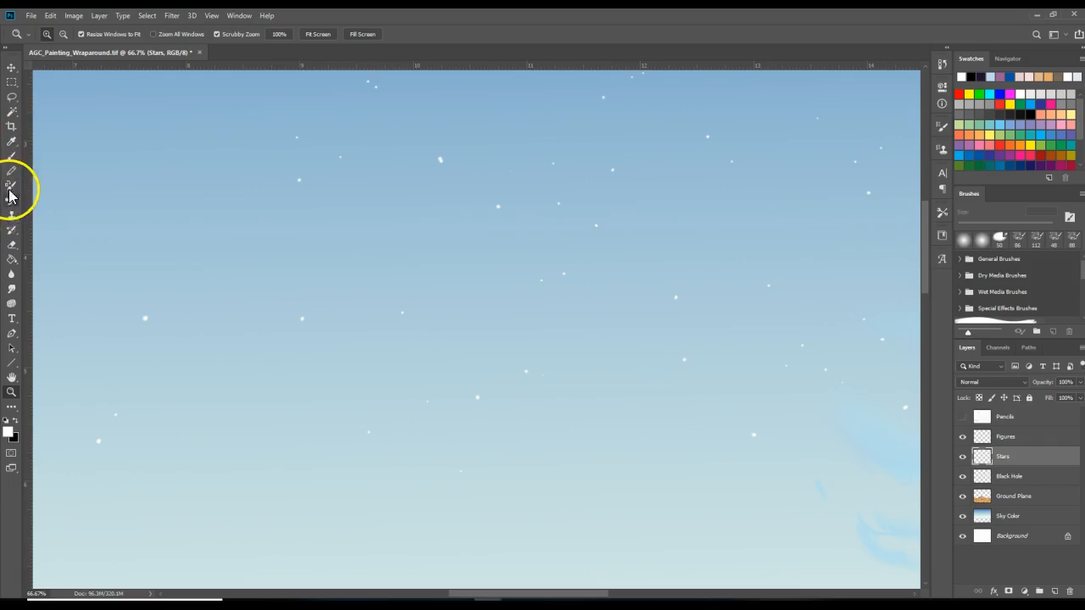
{"action": "left_click", "coordinate": [11, 156]}
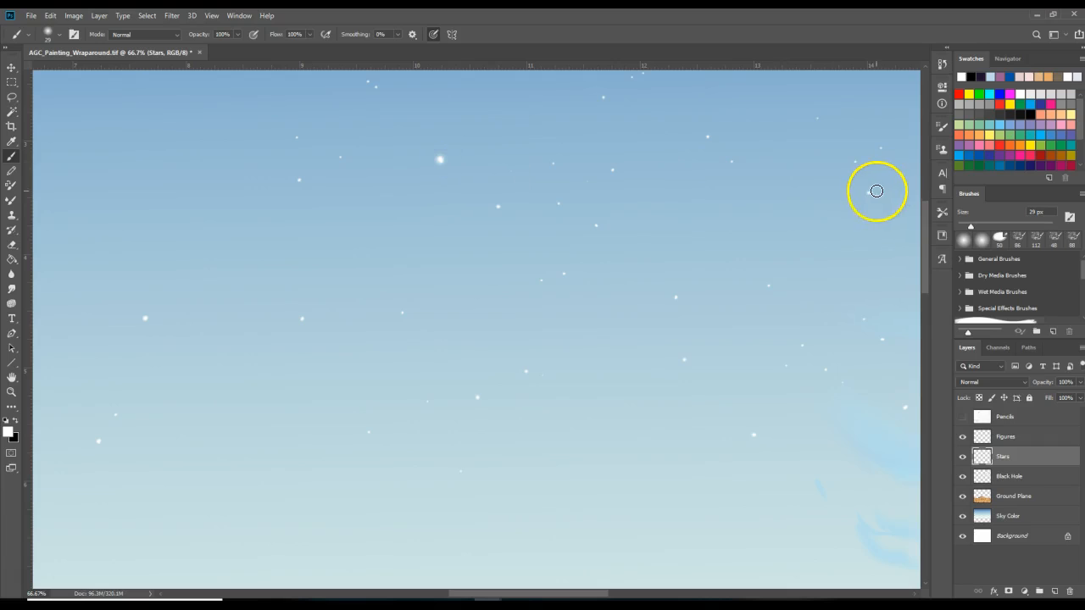
{"action": "left_click", "coordinate": [145, 318]}
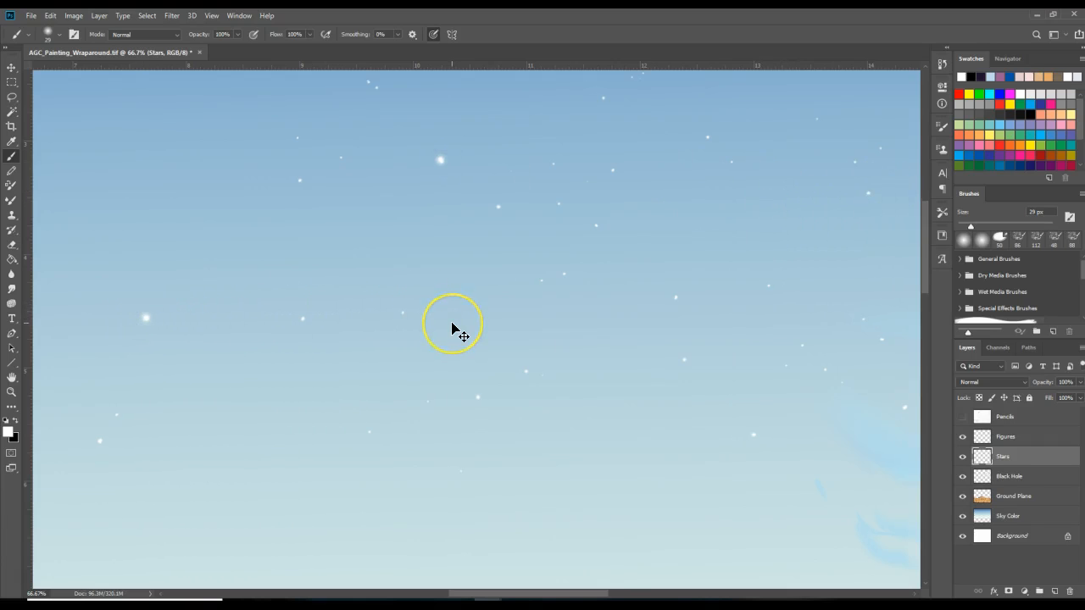
- Show the Pencils layer again over the whole painting
{"action": "key", "text": "ctrl+minus"}
{"action": "key", "text": "ctrl+minus"}
{"action": "key", "text": "ctrl+minus"}
{"action": "key", "text": "ctrl+minus"}
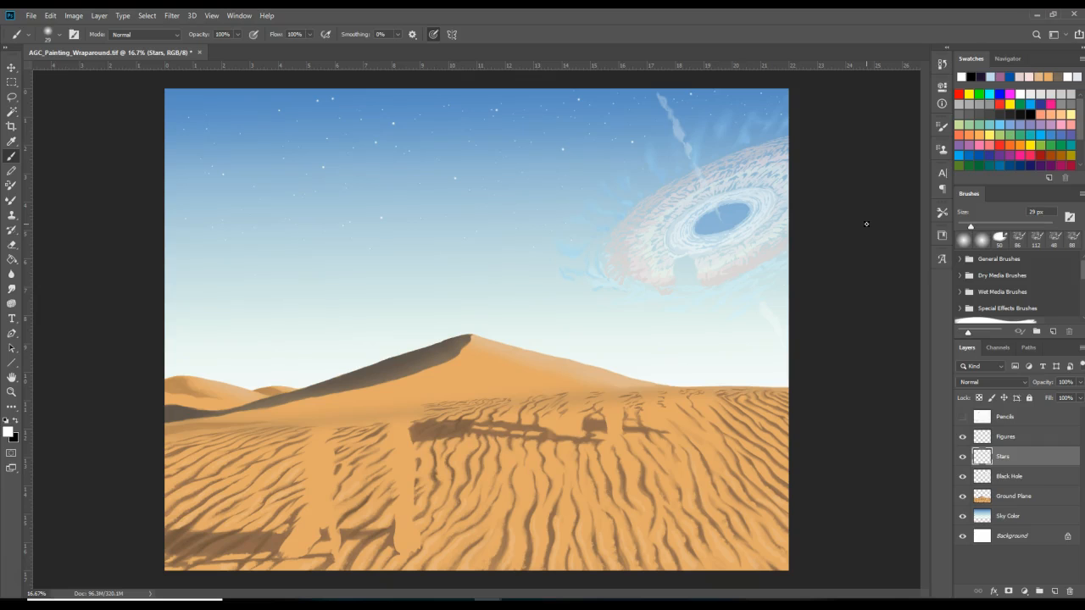
{"action": "left_click", "coordinate": [962, 416]}
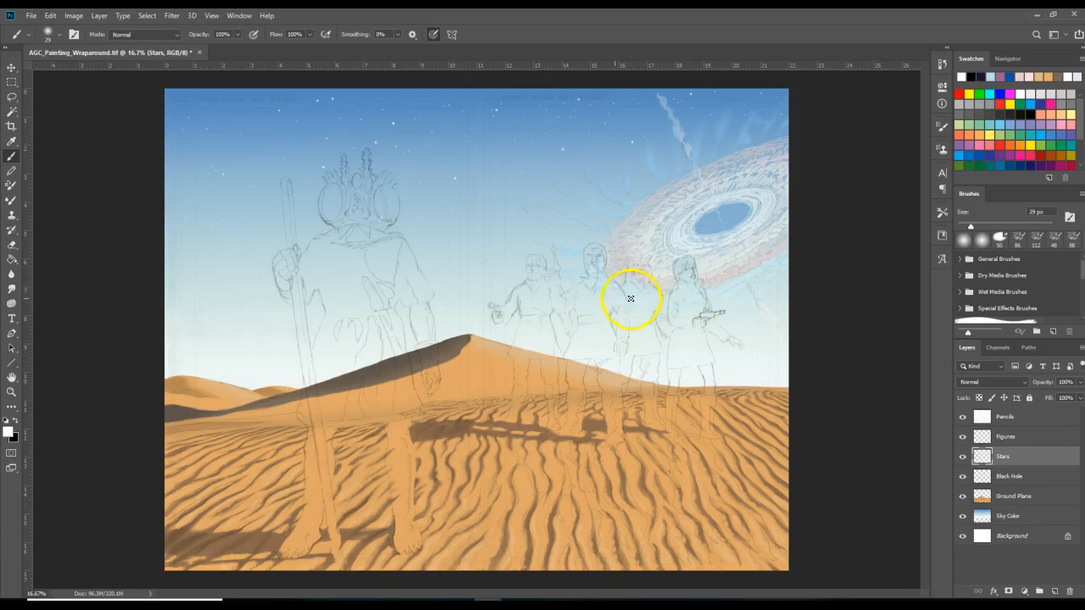
- Select the Figures layer and examine the pencilled group of figures in front of the black hole up close
{"action": "left_click", "coordinate": [12, 393]}
{"action": "left_click", "coordinate": [448, 258]}
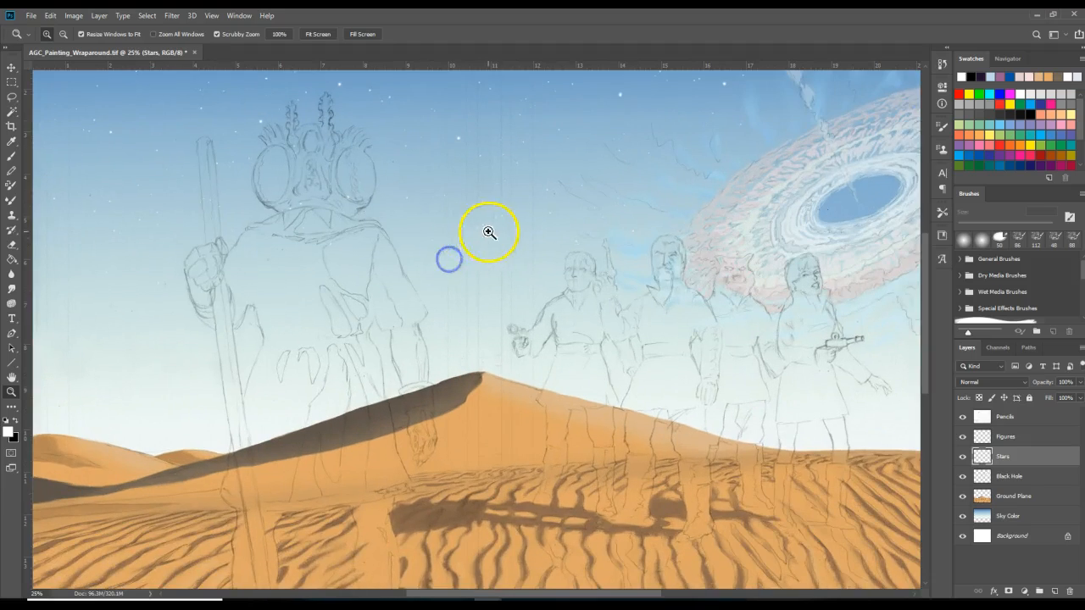
{"action": "left_click", "coordinate": [676, 276]}
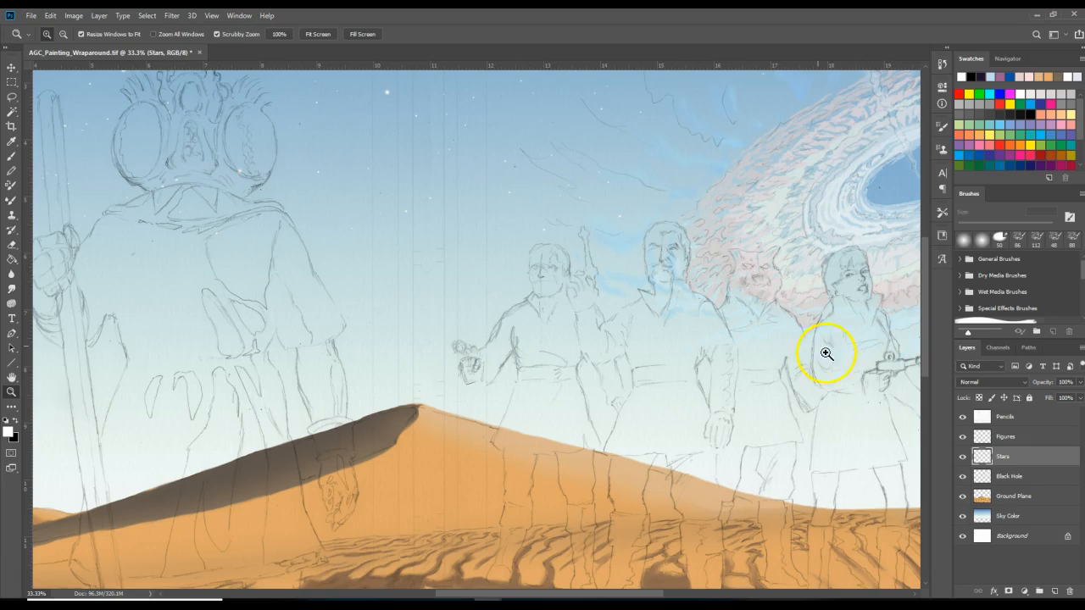
{"action": "left_click", "coordinate": [1026, 437]}
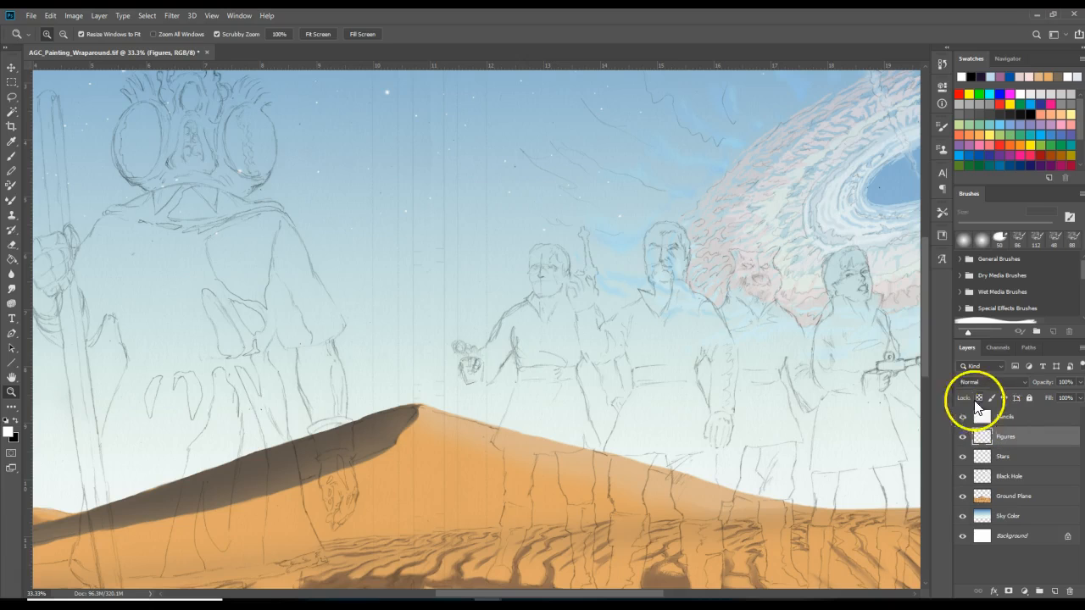
{"action": "left_click", "coordinate": [926, 353]}
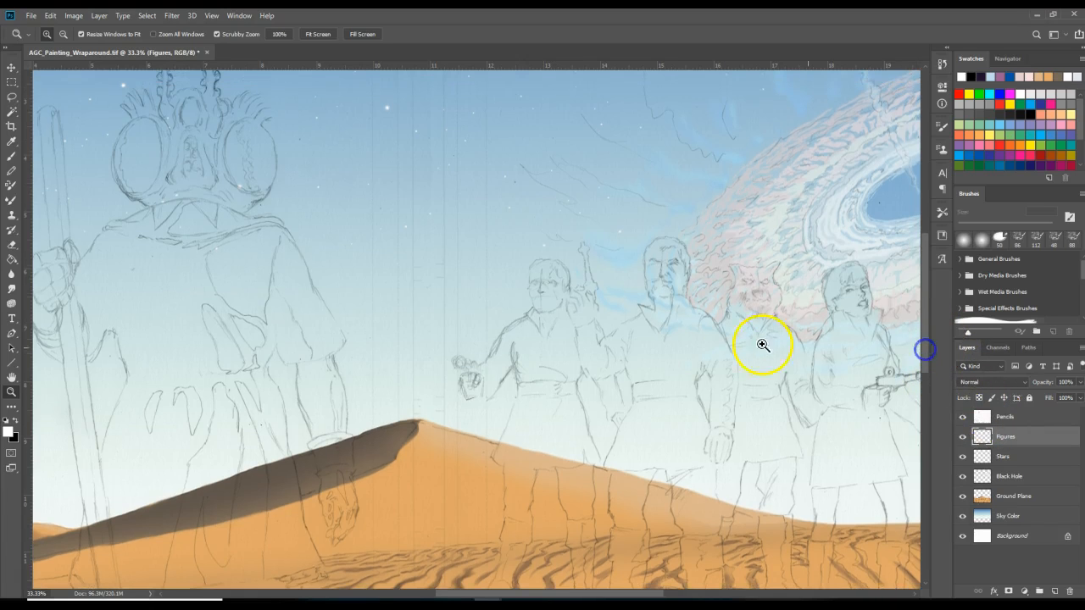
{"action": "left_click", "coordinate": [638, 317]}
{"action": "left_click_drag", "start_coordinate": [616, 591], "coordinate": [643, 593]}
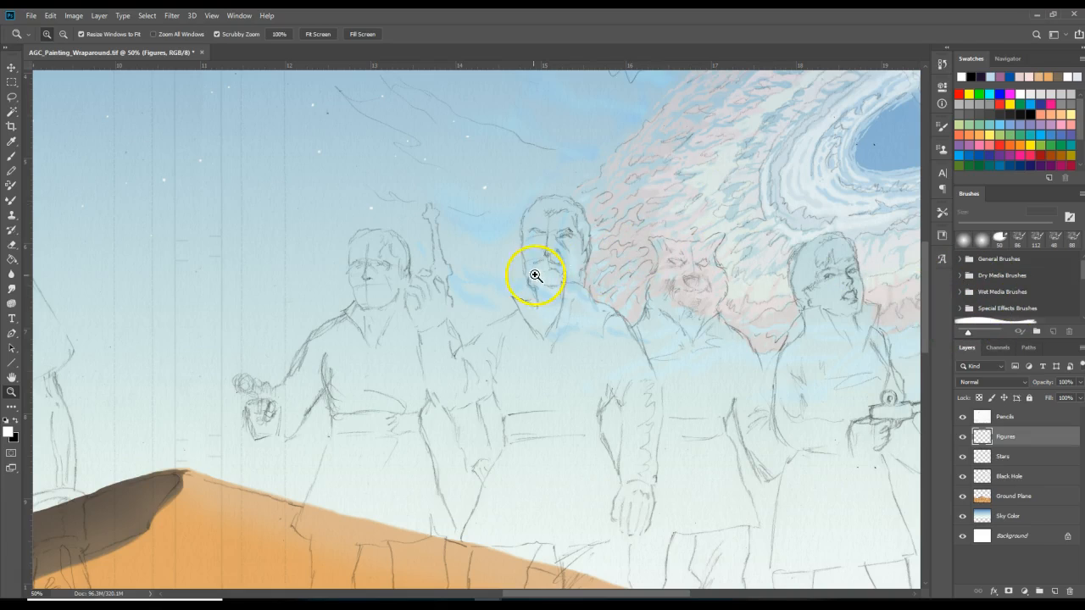
- Prepare a black Hard Round brush at 6 px for painting on the Pencils layer
{"action": "left_click", "coordinate": [1026, 417]}
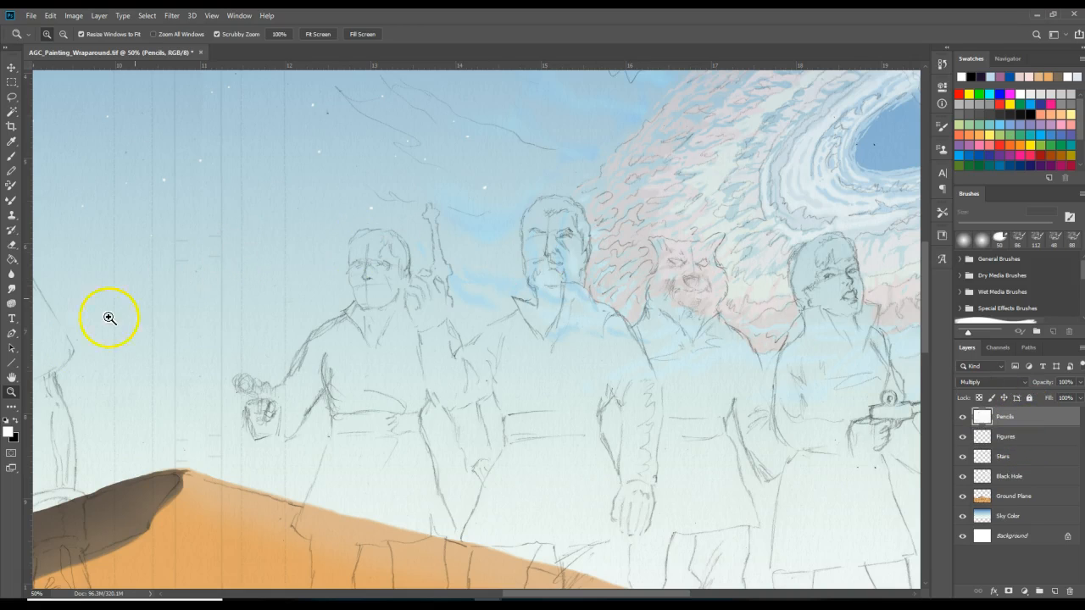
{"action": "left_click", "coordinate": [432, 291]}
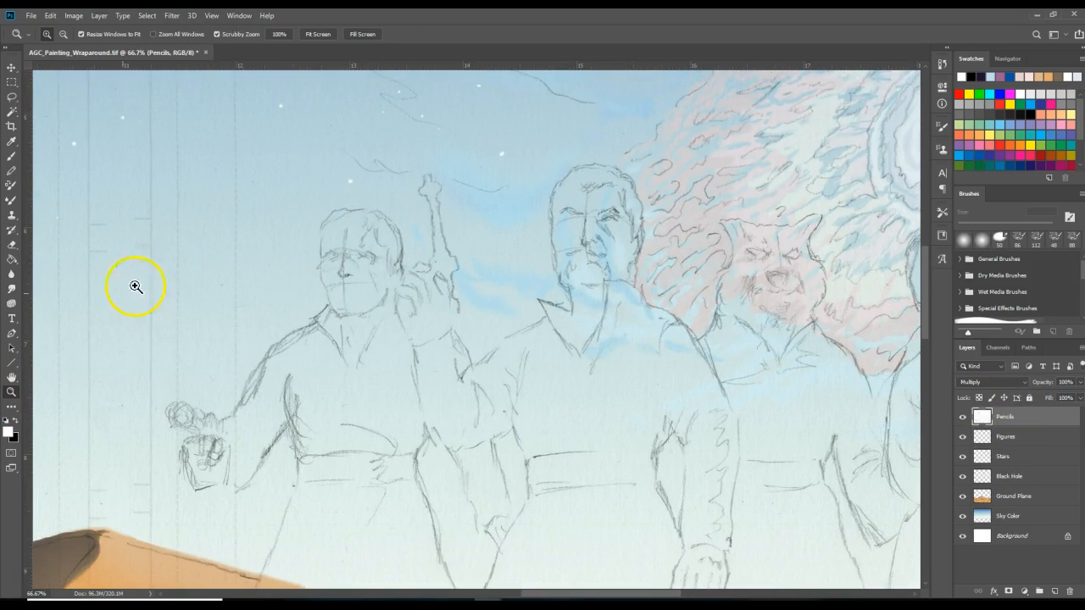
{"action": "left_click", "coordinate": [15, 421]}
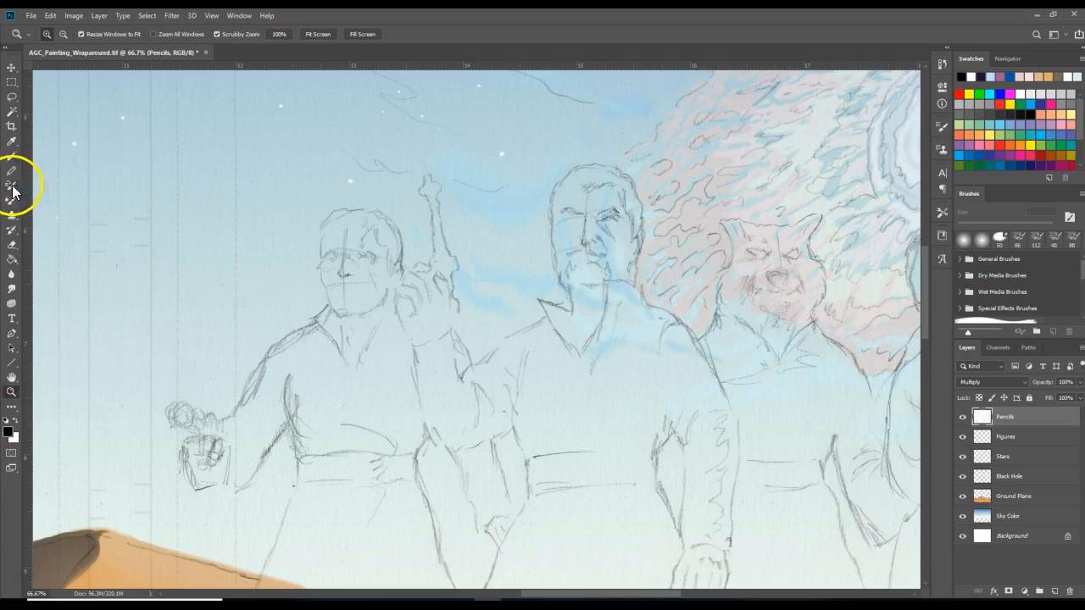
{"action": "left_click", "coordinate": [12, 156]}
{"action": "left_click", "coordinate": [59, 34]}
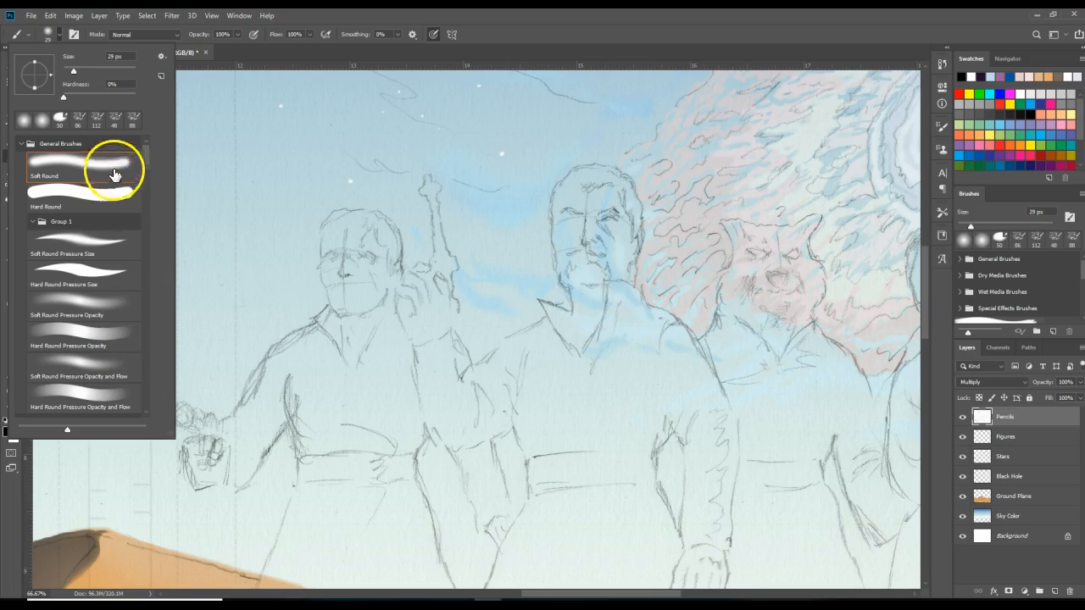
{"action": "mouse_move", "coordinate": [146, 153]}
{"action": "left_mouse_down"}
{"action": "mouse_move", "coordinate": [147, 162]}
{"action": "mouse_move", "coordinate": [148, 148]}
{"action": "left_mouse_up"}
{"action": "left_click", "coordinate": [95, 192]}
{"action": "left_click_drag", "start_coordinate": [64, 72], "coordinate": [65, 69]}
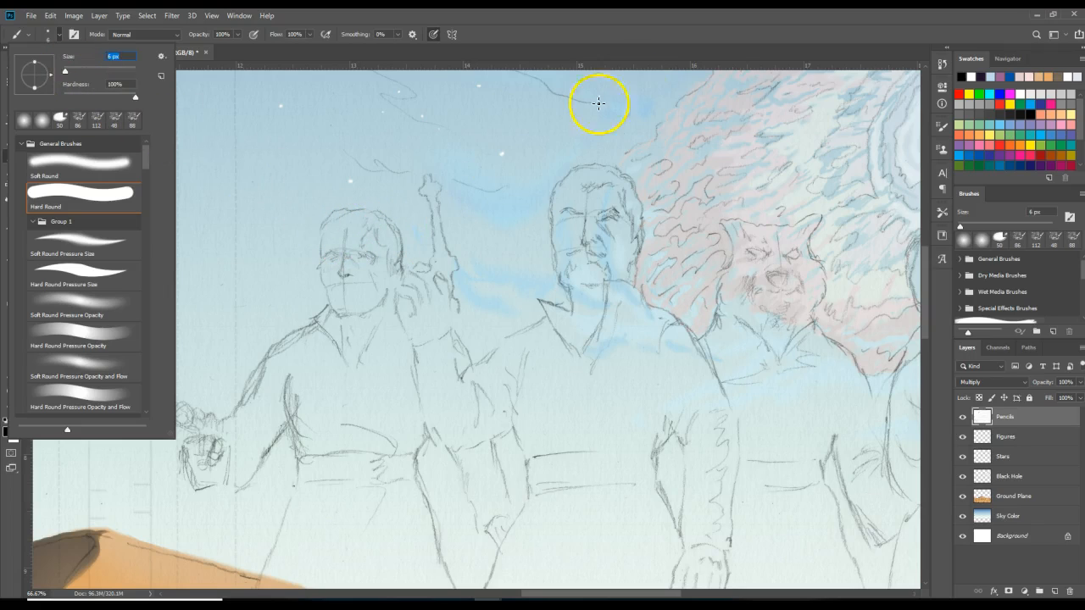
- Try painting short black hair strokes along the hairlines of the two sketched men on the Pencils layer
{"action": "left_click", "coordinate": [735, 22]}
{"action": "mouse_move", "coordinate": [361, 223]}
{"action": "left_mouse_down"}
{"action": "mouse_move", "coordinate": [326, 234]}
{"action": "mouse_move", "coordinate": [362, 228]}
{"action": "left_mouse_up"}
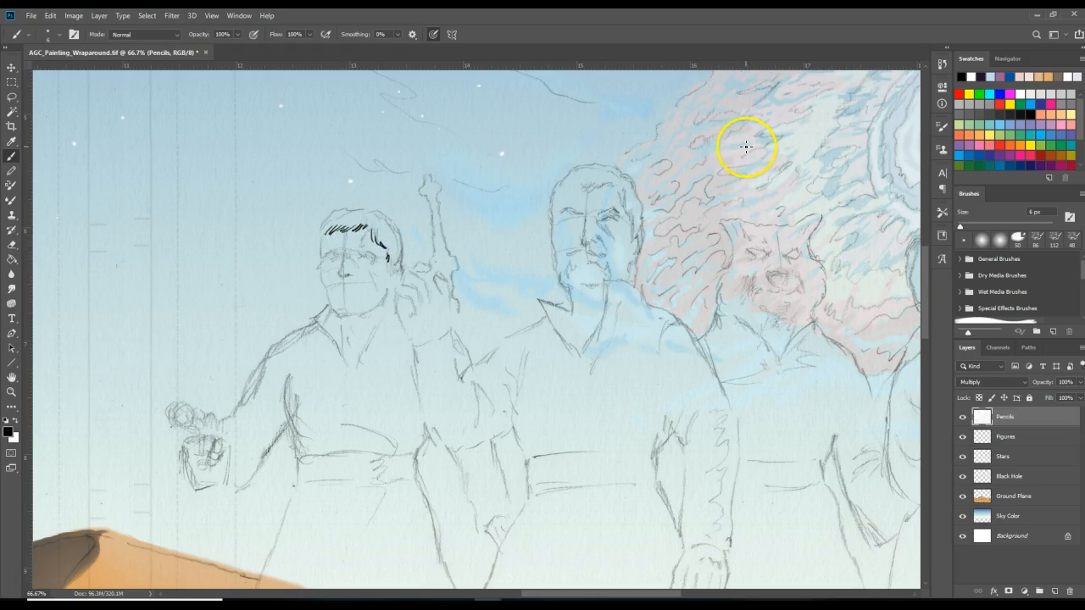
{"action": "left_click_drag", "start_coordinate": [579, 189], "coordinate": [610, 182]}
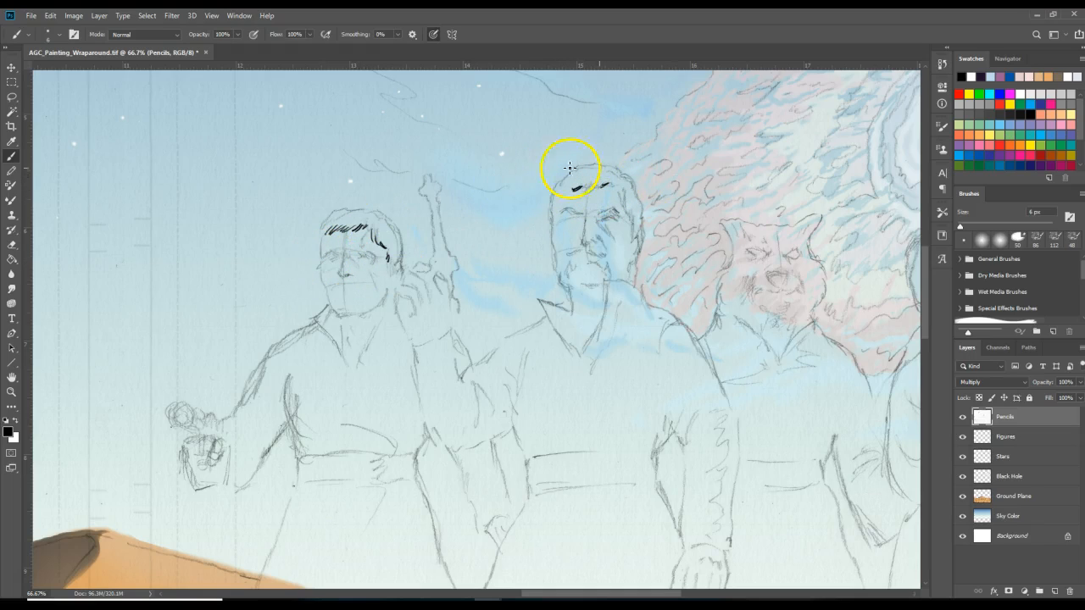
- Revert the document history to the Layer Visibility state to remove the black hair strokes
{"action": "left_click", "coordinate": [943, 64]}
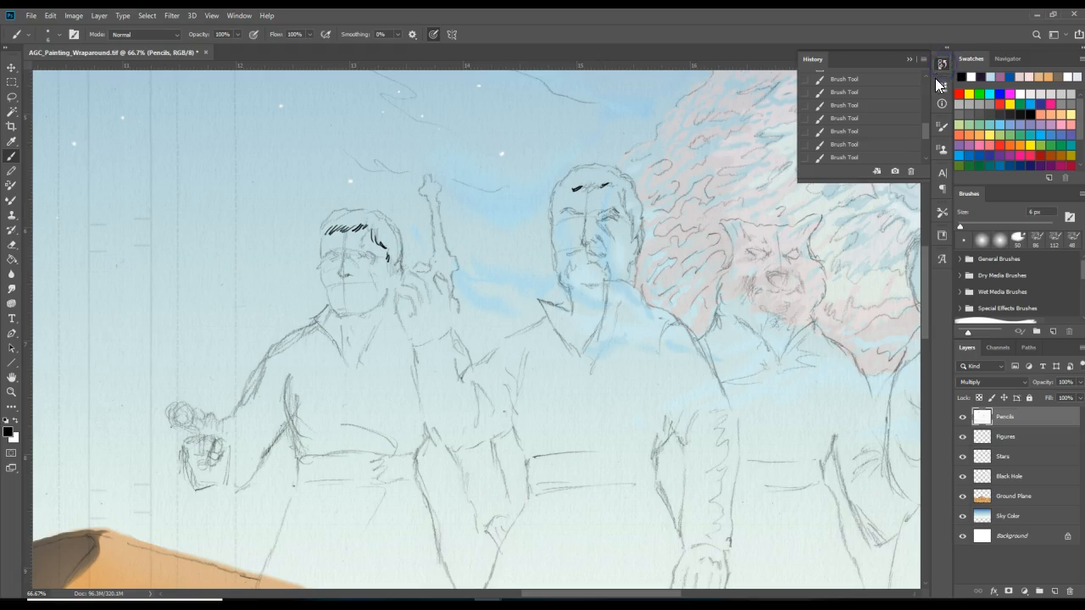
{"action": "left_click_drag", "start_coordinate": [925, 130], "coordinate": [893, 126]}
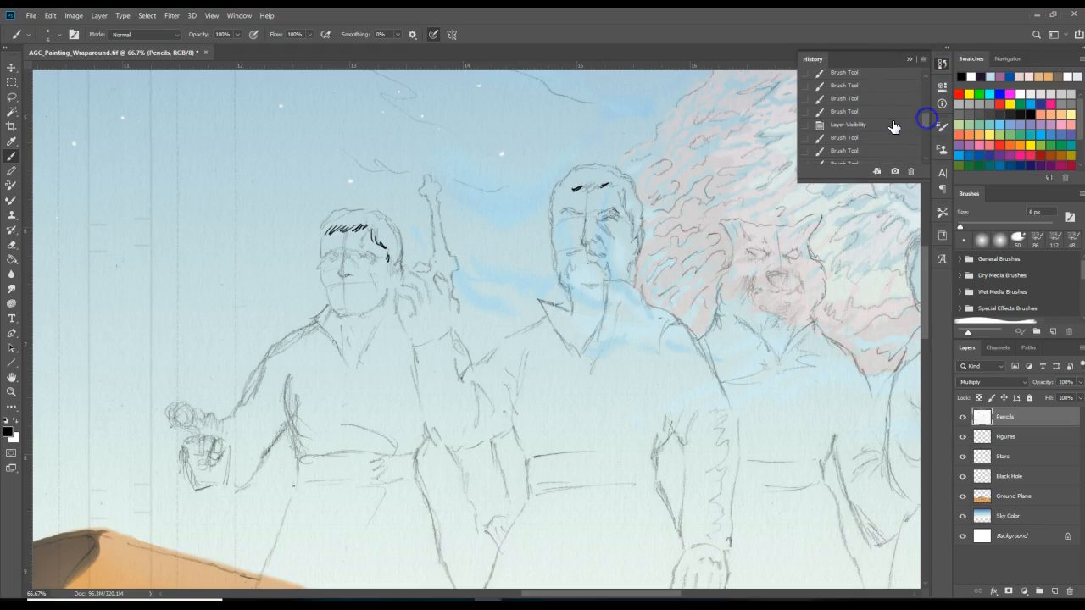
{"action": "left_click", "coordinate": [896, 127]}
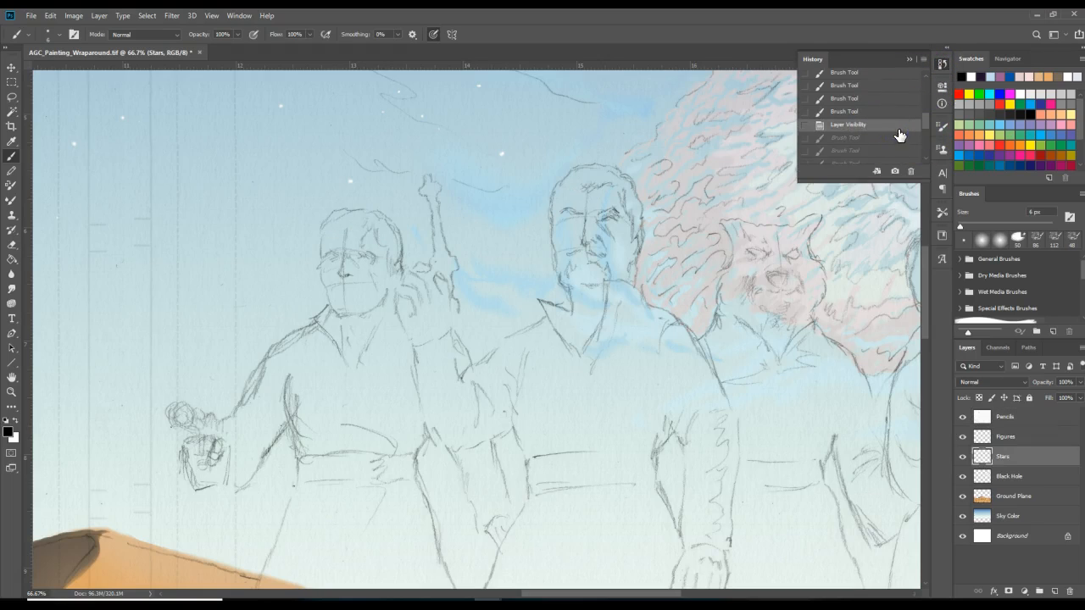
{"action": "left_click", "coordinate": [908, 59]}
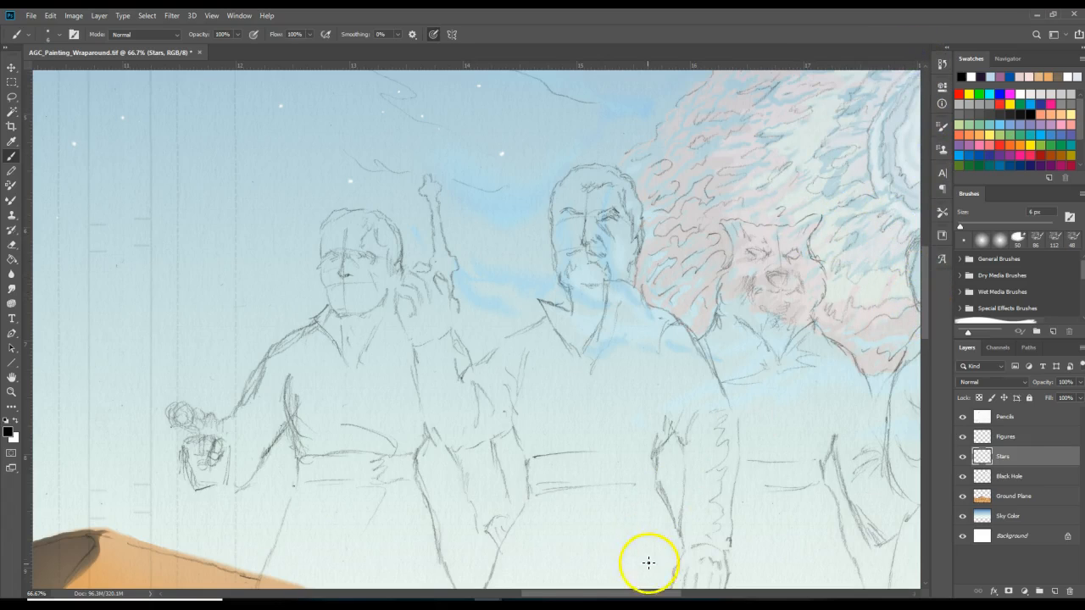
- Bring the whole painting into view and switch to the Pencil tool
{"action": "left_click_drag", "start_coordinate": [601, 592], "coordinate": [547, 593]}
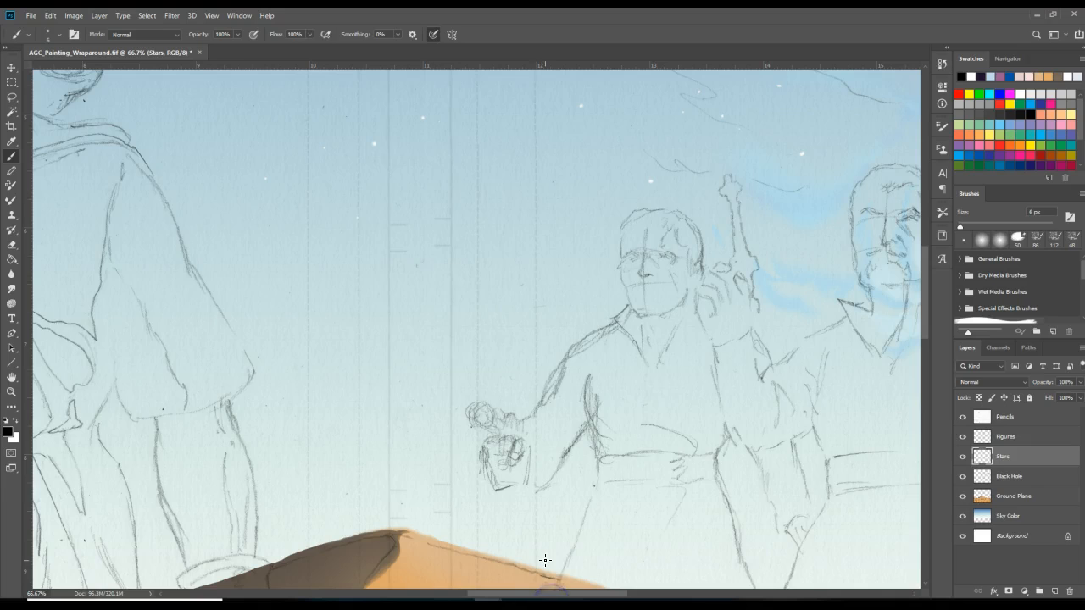
{"action": "key", "text": "ctrl+minus"}
{"action": "key", "text": "ctrl+minus"}
{"action": "key", "text": "ctrl+minus"}
{"action": "key", "text": "ctrl+minus"}
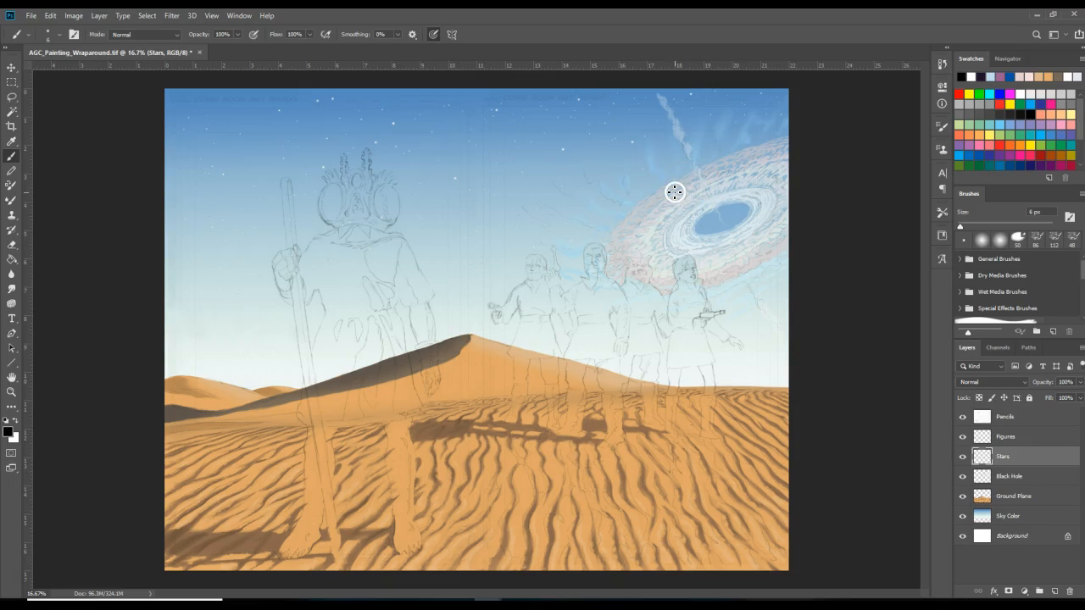
{"action": "right_click", "coordinate": [673, 192]}
{"action": "left_click", "coordinate": [847, 186]}
{"action": "left_click", "coordinate": [12, 172]}
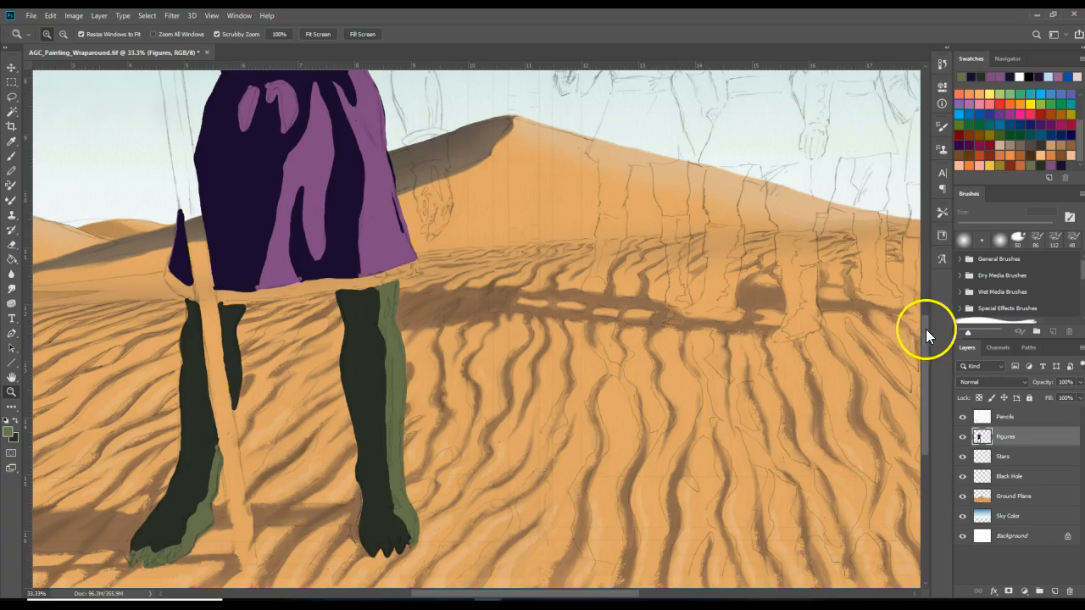
- Examine the flat light and shadow colors on the large alien figure's purple robe and green legs
{"action": "scroll", "coordinate": [927, 328], "scroll_direction": "up", "scroll_amount": 2}
{"action": "left_click_drag", "start_coordinate": [929, 314], "coordinate": [942, 279]}
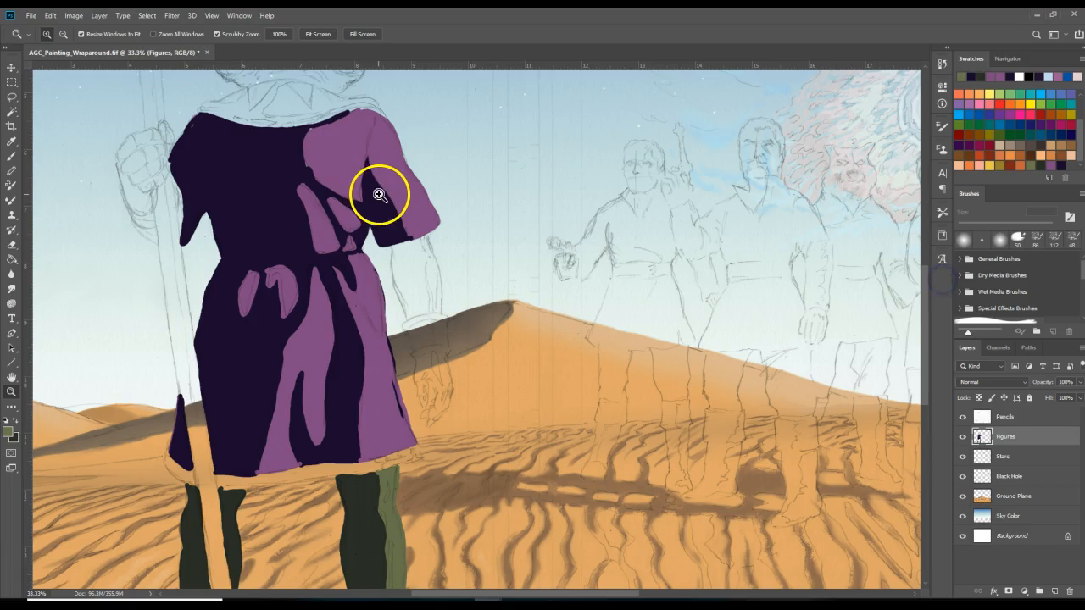
{"action": "left_click", "coordinate": [12, 170]}
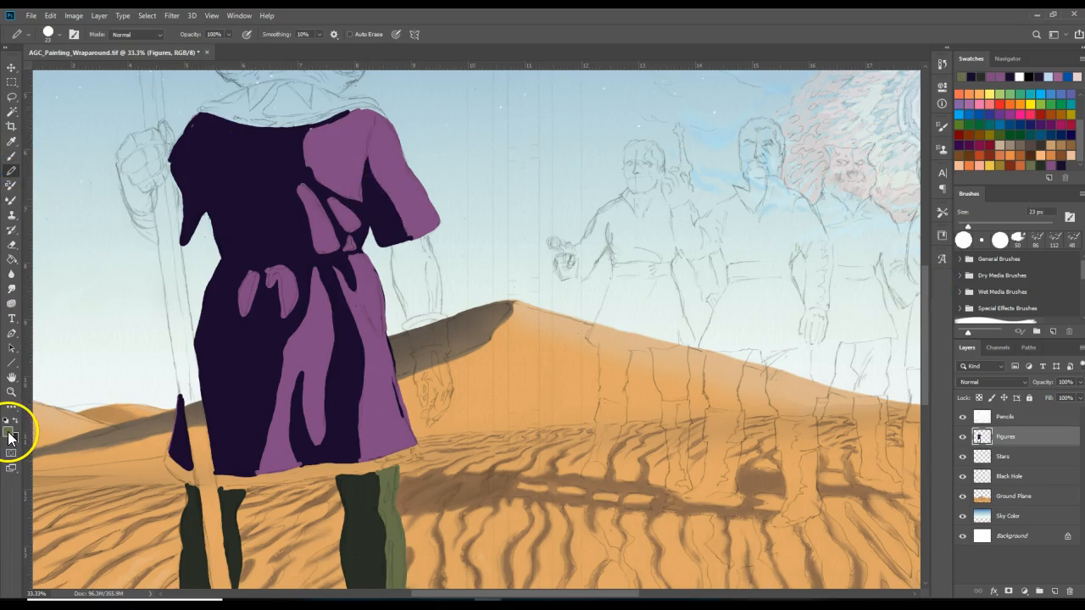
{"action": "left_click_drag", "start_coordinate": [326, 197], "coordinate": [340, 180]}
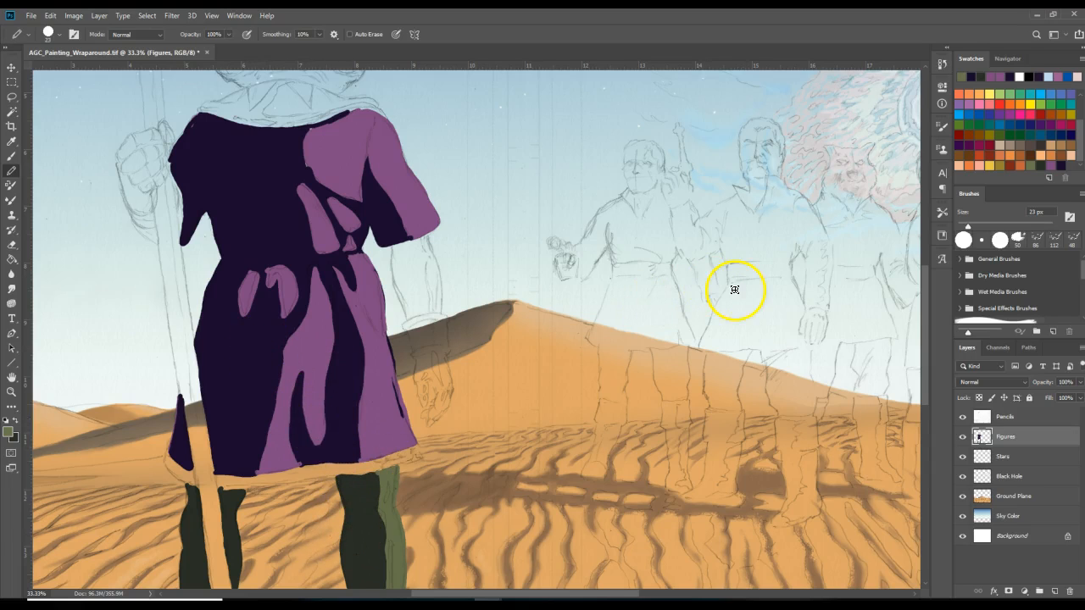
{"action": "scroll", "coordinate": [930, 332], "scroll_direction": "down", "scroll_amount": 2}
{"action": "scroll", "coordinate": [916, 399], "scroll_direction": "down", "scroll_amount": 4}
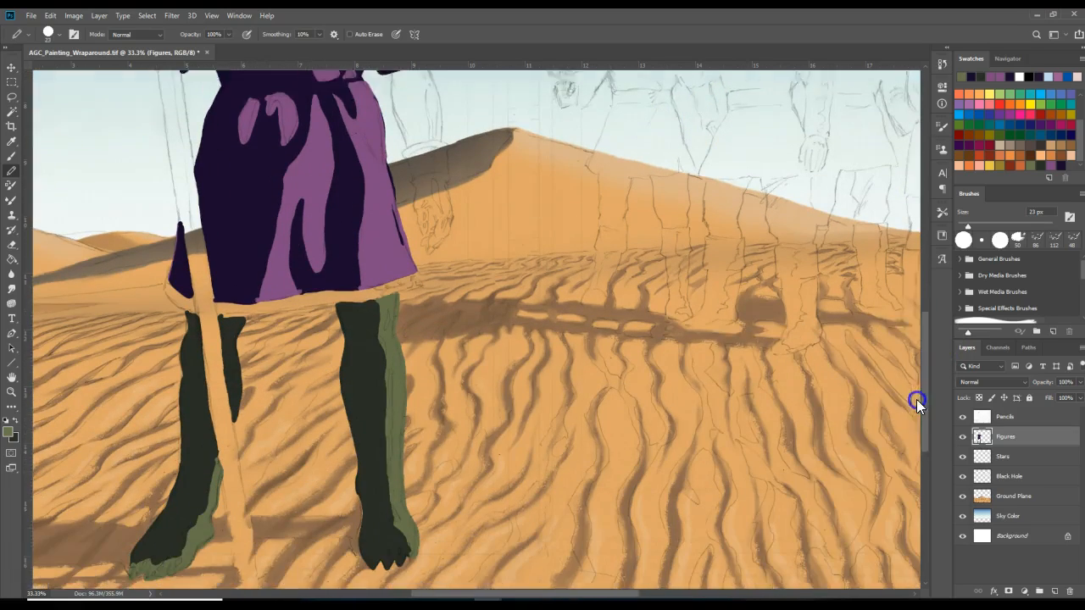
{"action": "scroll", "coordinate": [915, 405], "scroll_direction": "up", "scroll_amount": 2}
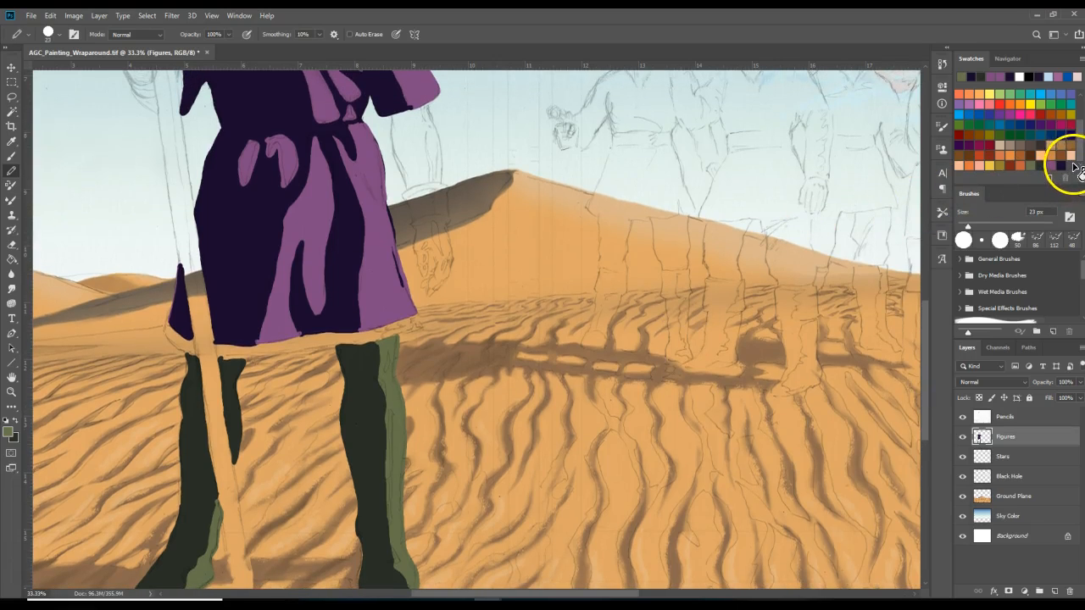
- Outline the lit side of the alien's arm below the sleeve in olive green and the shadow side in dark green with a 23 px Pencil
{"action": "left_click", "coordinate": [12, 391]}
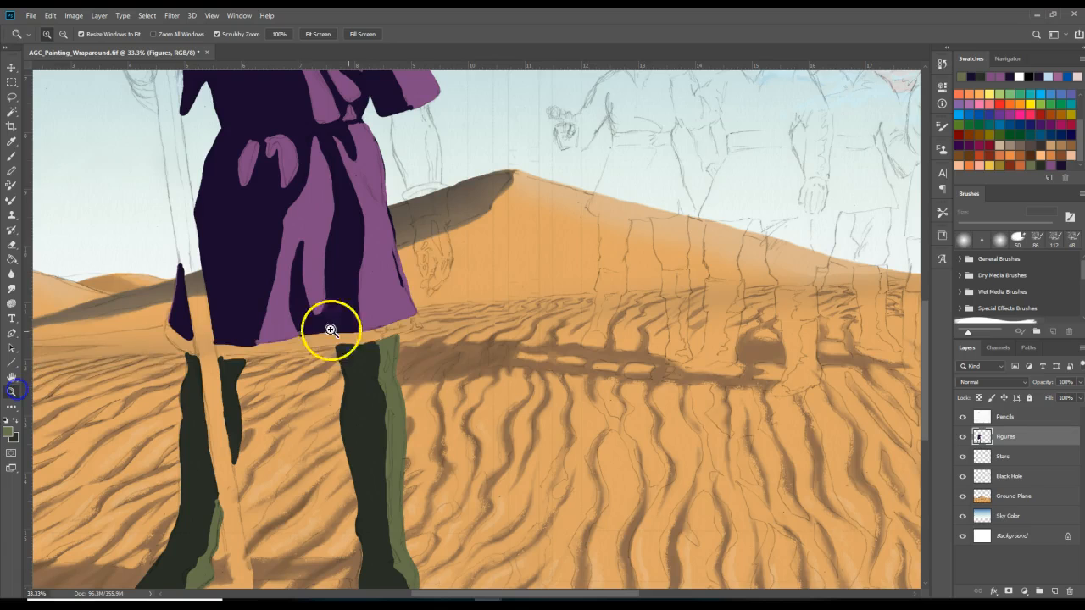
{"action": "left_click", "coordinate": [460, 119]}
{"action": "left_click", "coordinate": [460, 109]}
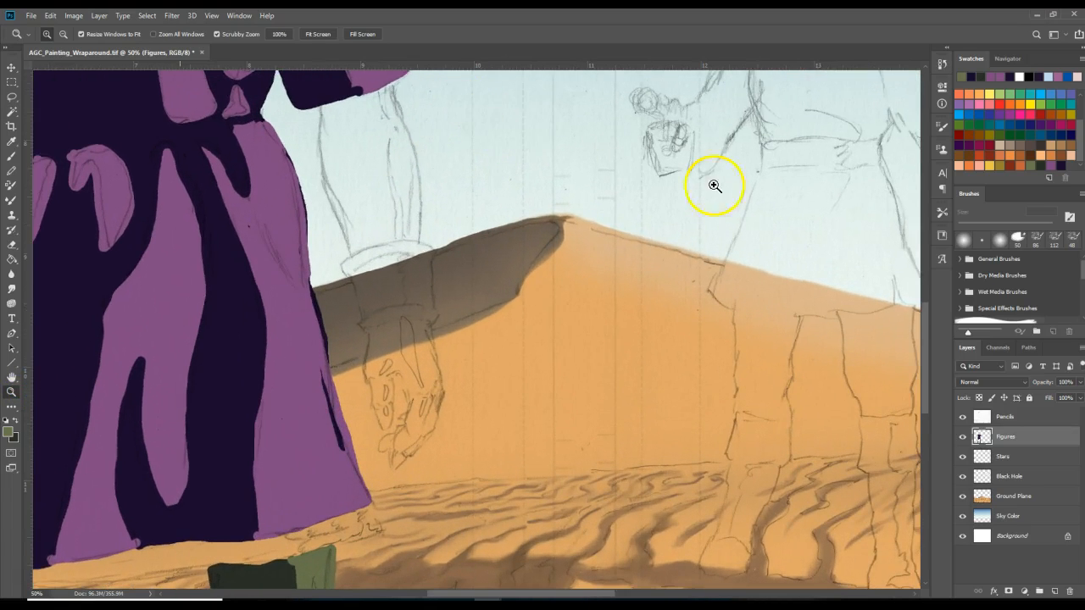
{"action": "left_click_drag", "start_coordinate": [926, 339], "coordinate": [921, 302]}
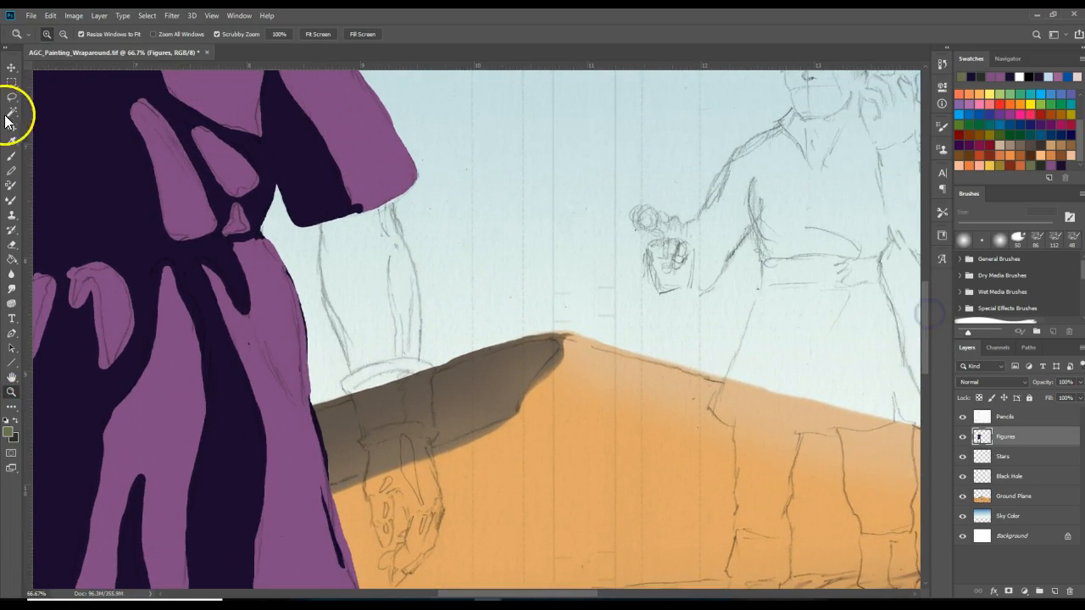
{"action": "left_click", "coordinate": [12, 169]}
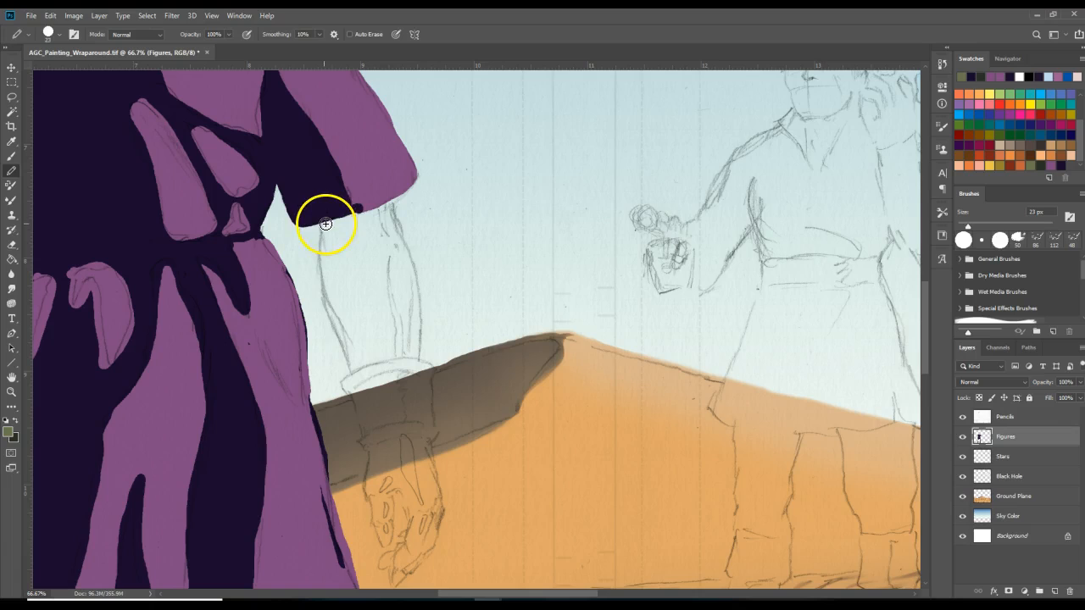
{"action": "left_click_drag", "start_coordinate": [386, 213], "coordinate": [384, 229]}
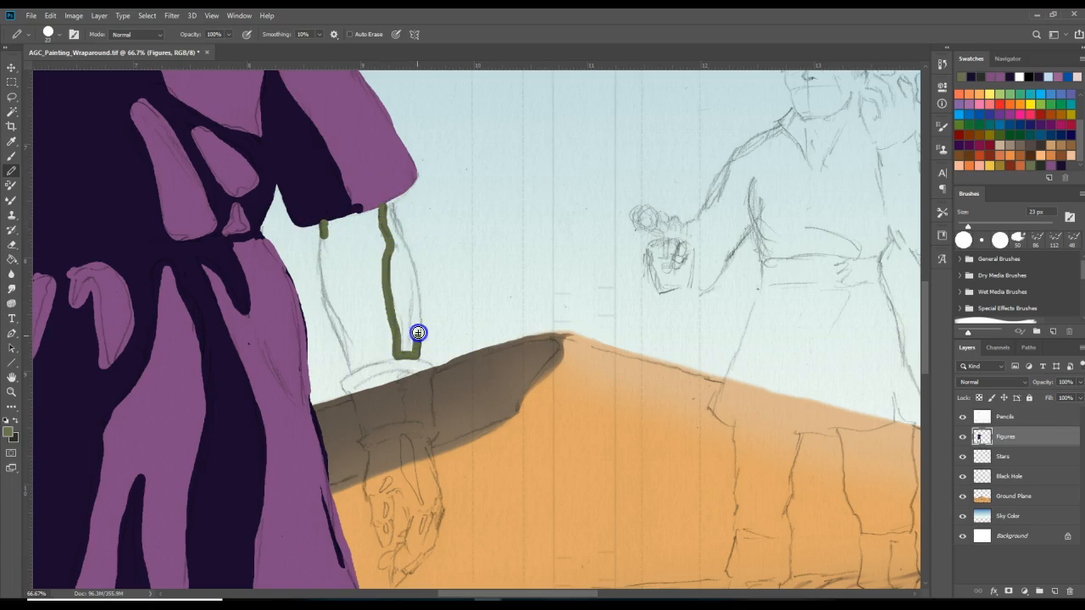
{"action": "left_click_drag", "start_coordinate": [387, 203], "coordinate": [398, 198]}
{"action": "left_click", "coordinate": [14, 421]}
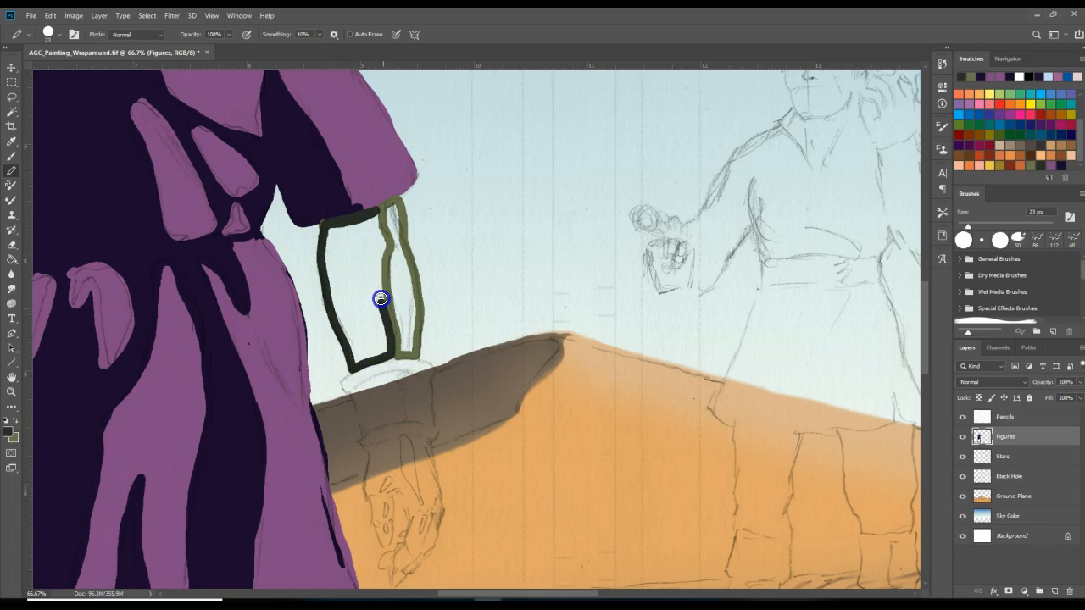
{"action": "left_click_drag", "start_coordinate": [382, 205], "coordinate": [377, 211]}
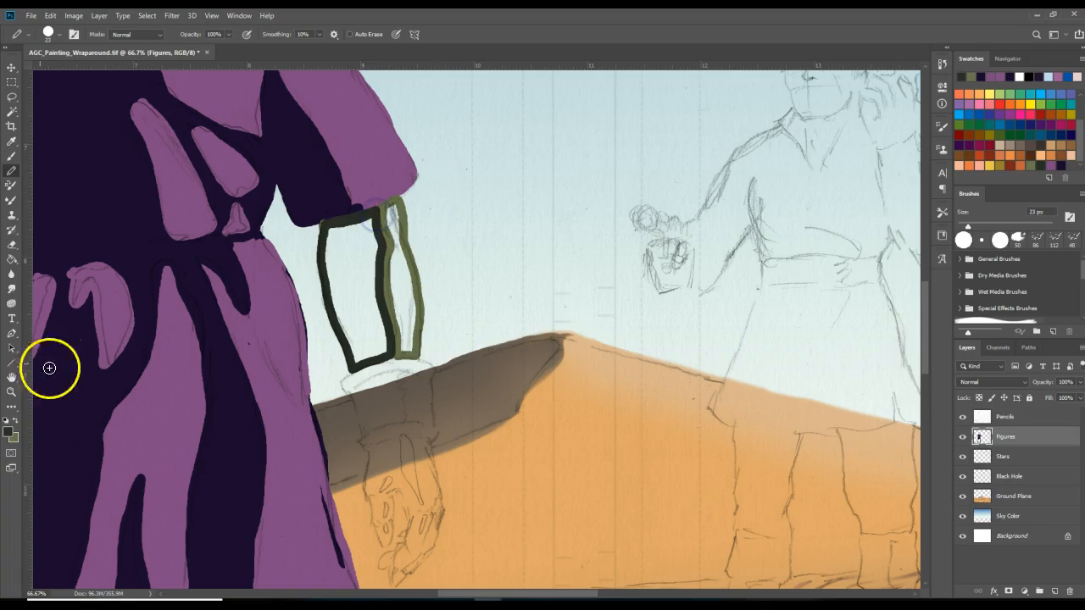
- Fill the arm's shadow area with dark green and its lit area with olive green using the Paint Bucket
{"action": "left_click", "coordinate": [12, 258]}
{"action": "left_click", "coordinate": [350, 270]}
{"action": "left_click", "coordinate": [15, 421]}
{"action": "left_click", "coordinate": [406, 297]}
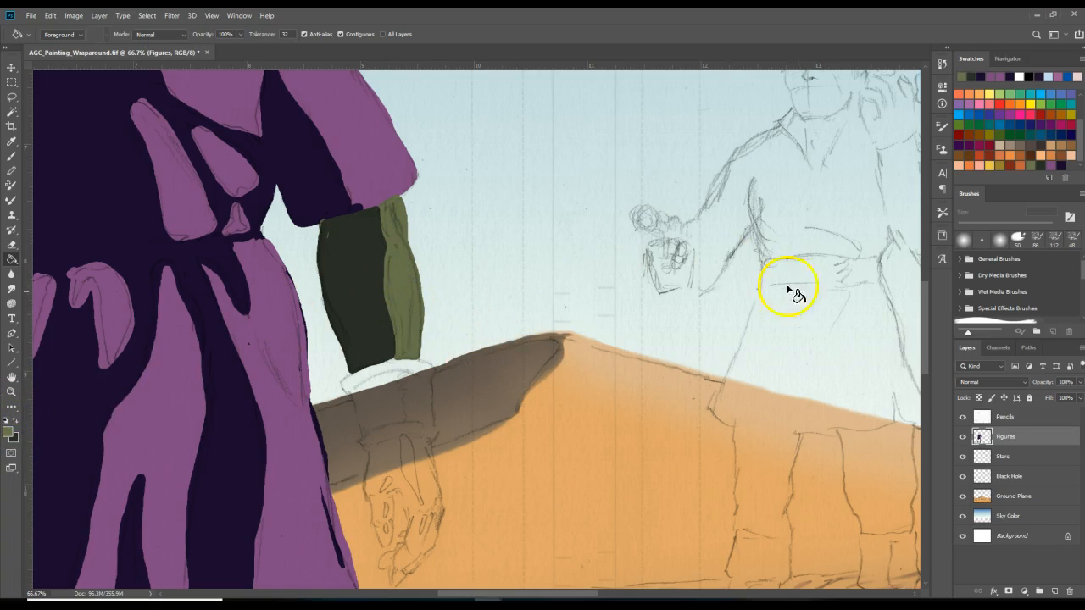
- Paint the lit edge of the alien's lowered hand in olive green and fill its shadow side with dark green
{"action": "scroll", "coordinate": [923, 363], "scroll_direction": "down", "scroll_amount": 5}
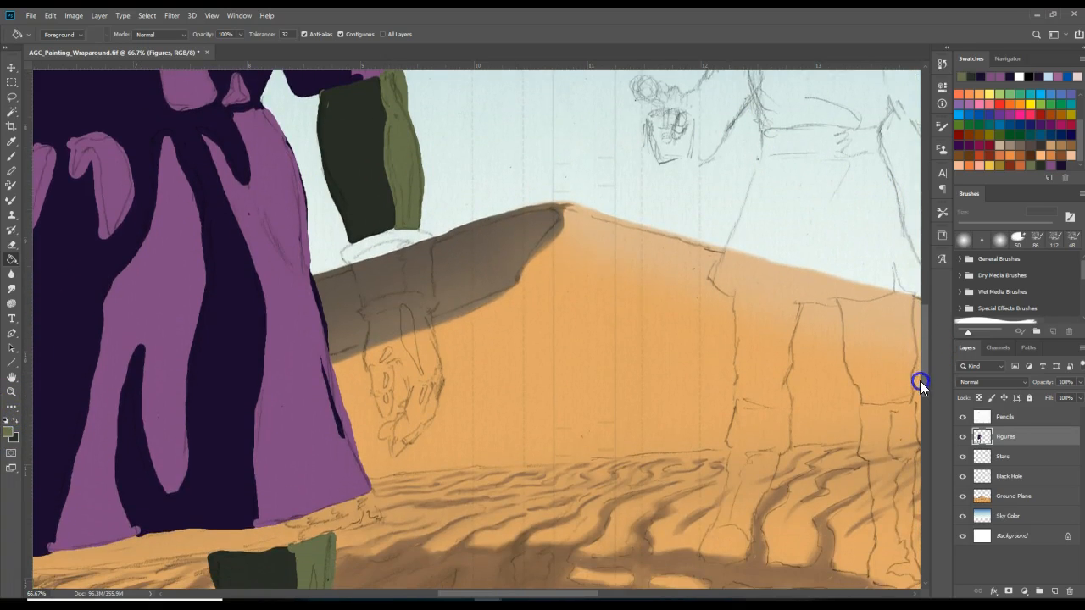
{"action": "left_click", "coordinate": [11, 172]}
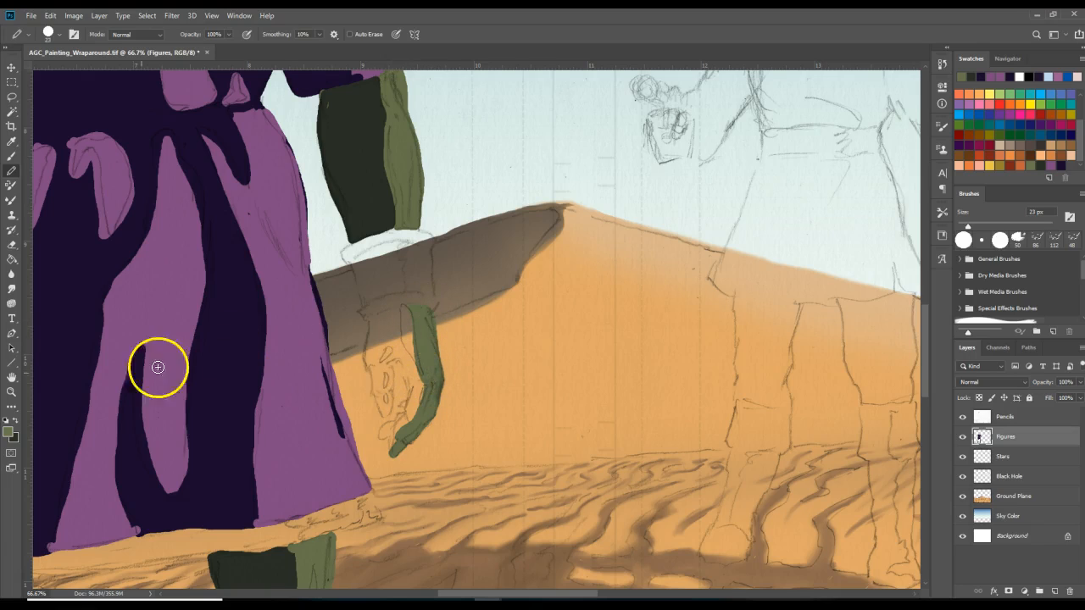
{"action": "left_click", "coordinate": [16, 420]}
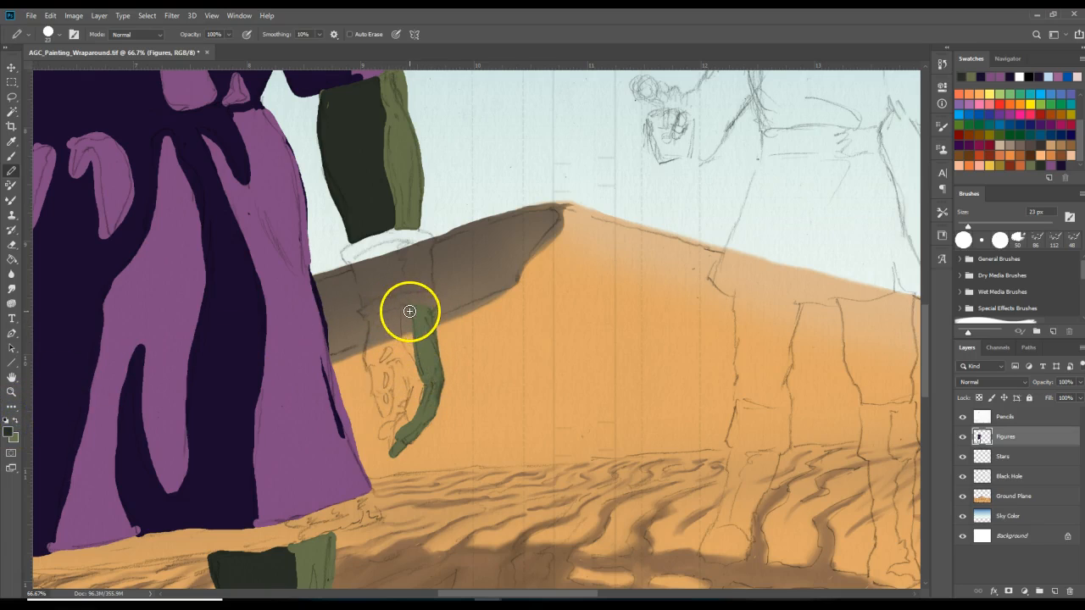
{"action": "left_click_drag", "start_coordinate": [402, 308], "coordinate": [412, 355]}
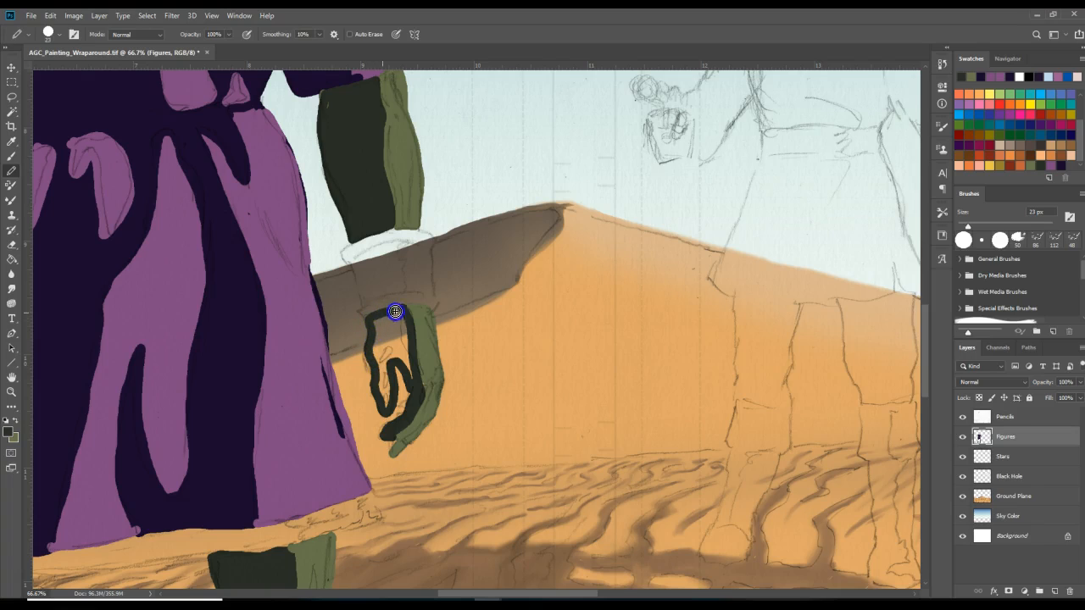
{"action": "left_click", "coordinate": [12, 259]}
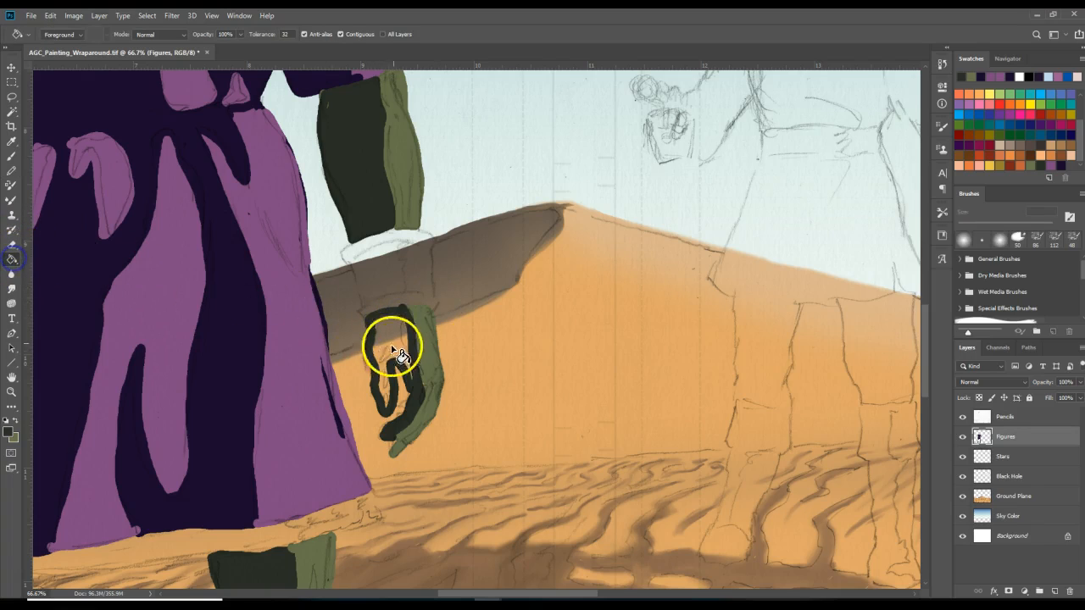
{"action": "left_click", "coordinate": [396, 340]}
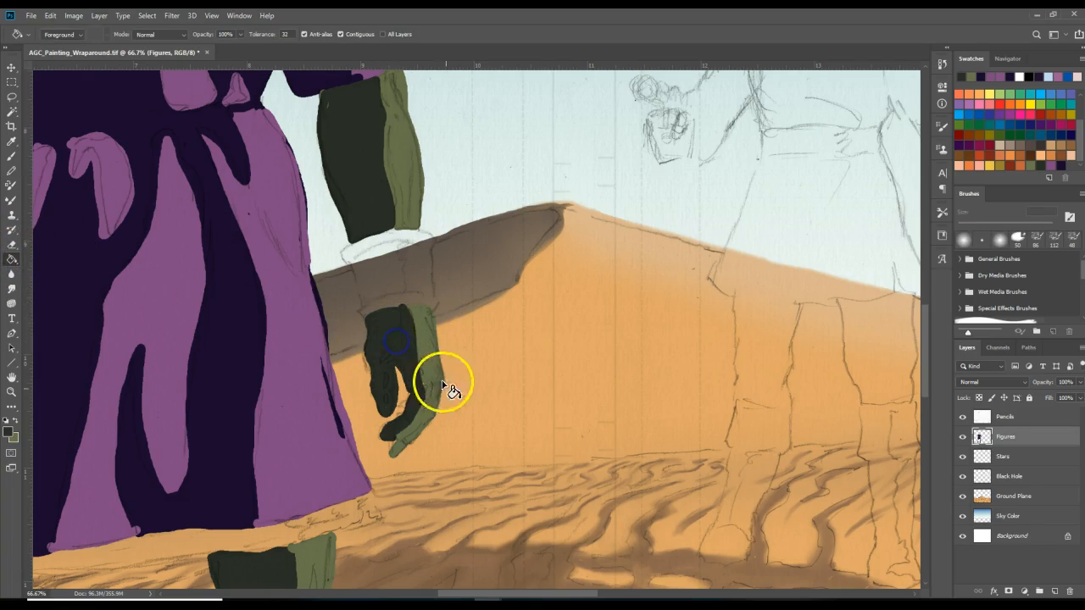
- Outline the shadow side of the alien's raised hand in dark green with the 23 px Pencil, continuing the line below the wrist
{"action": "left_click", "coordinate": [12, 171]}
{"action": "left_click_drag", "start_coordinate": [552, 594], "coordinate": [488, 597]}
{"action": "left_click_drag", "start_coordinate": [924, 382], "coordinate": [925, 317]}
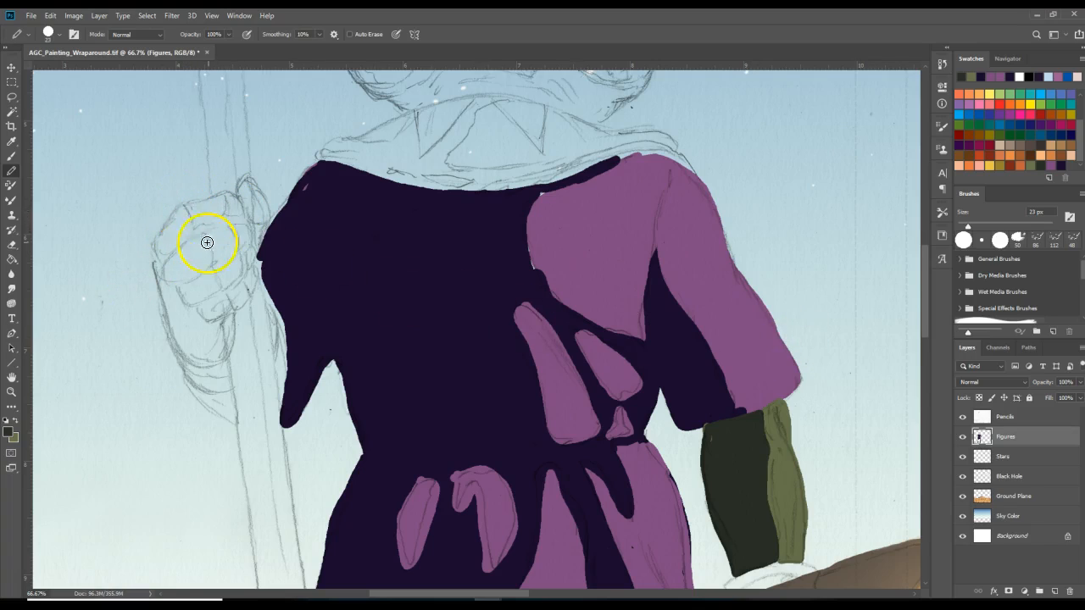
{"action": "left_click_drag", "start_coordinate": [183, 207], "coordinate": [189, 222]}
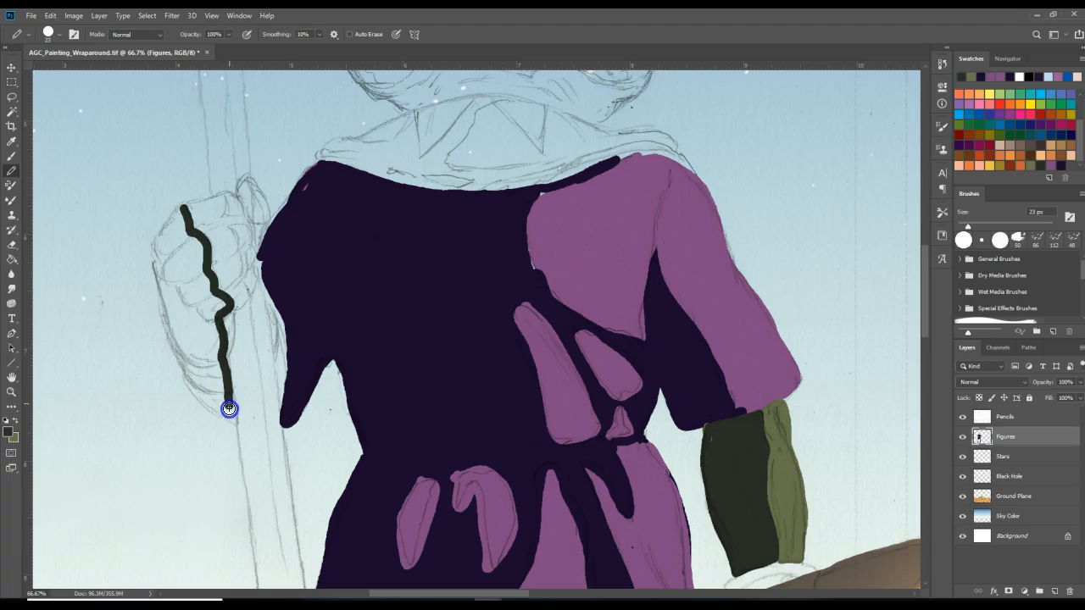
{"action": "left_click_drag", "start_coordinate": [186, 209], "coordinate": [157, 250]}
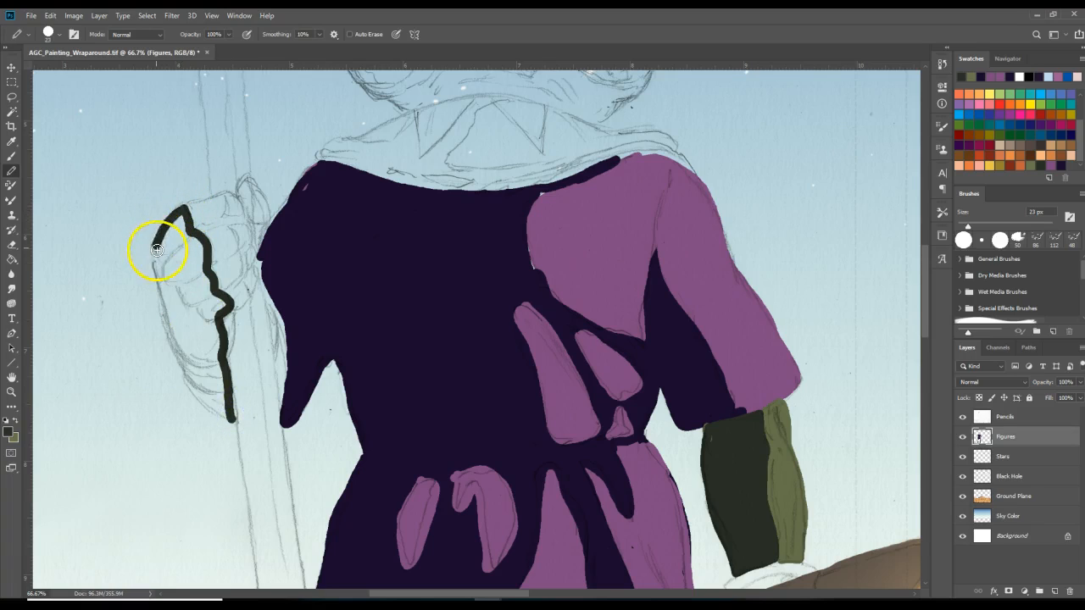
{"action": "left_click_drag", "start_coordinate": [197, 364], "coordinate": [219, 357]}
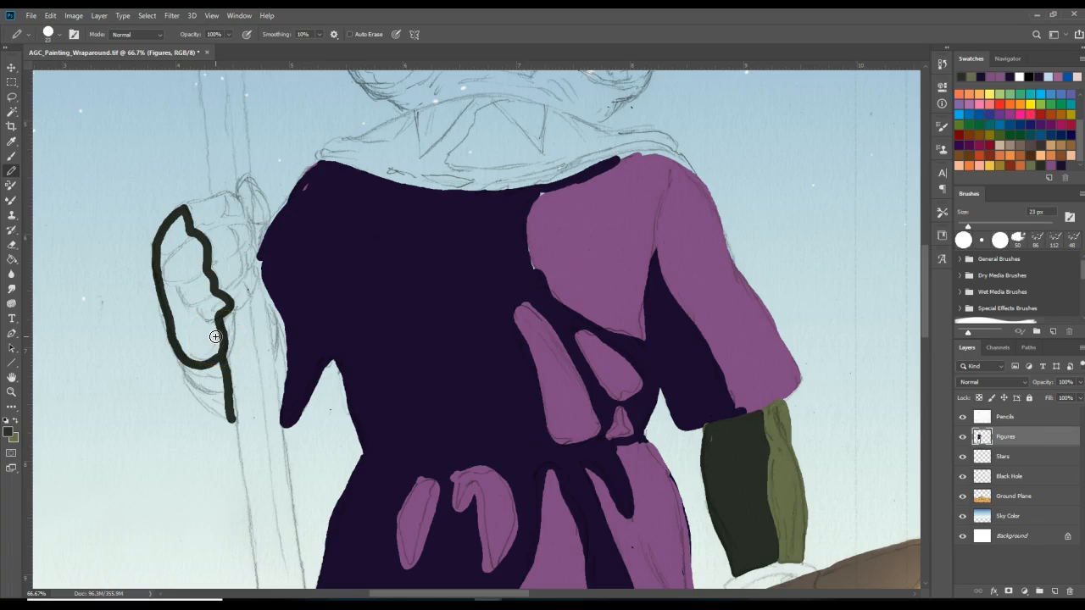
- Erase the dark line where it crosses the raised hand's wristband, using a Hard Round eraser at 34 px and 100% hardness
{"action": "left_click", "coordinate": [11, 245]}
{"action": "left_click", "coordinate": [59, 36]}
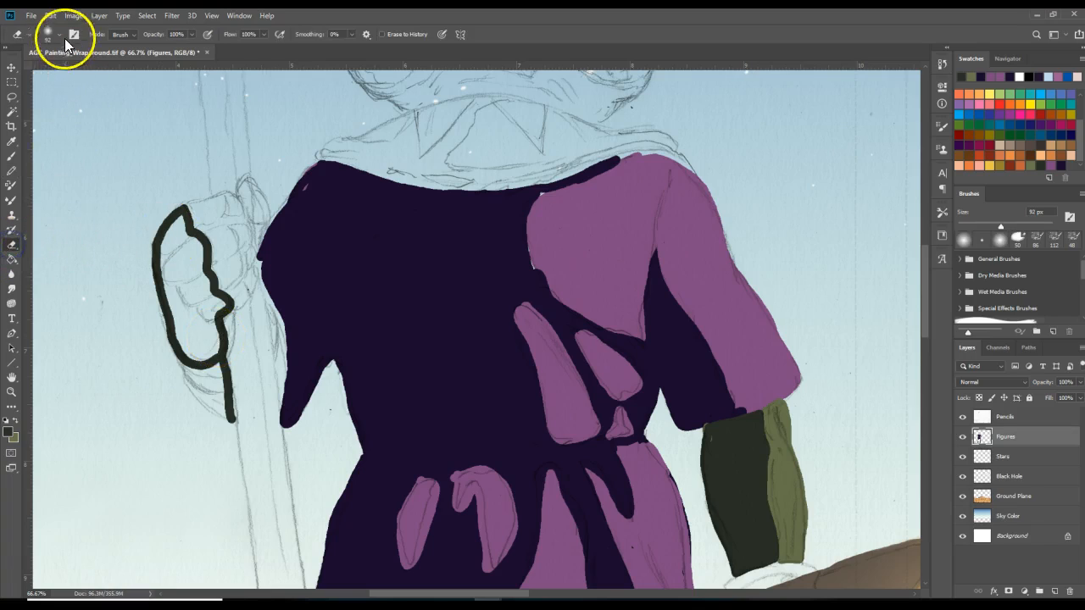
{"action": "left_click", "coordinate": [95, 173]}
{"action": "left_click", "coordinate": [100, 195]}
{"action": "left_click_drag", "start_coordinate": [92, 71], "coordinate": [77, 68]}
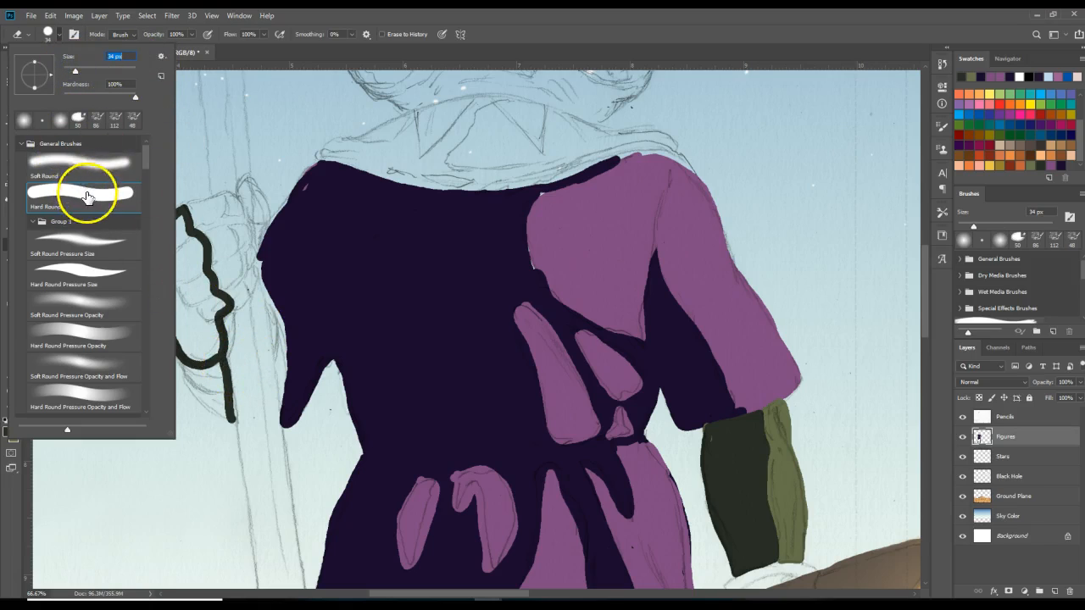
{"action": "left_click", "coordinate": [232, 363]}
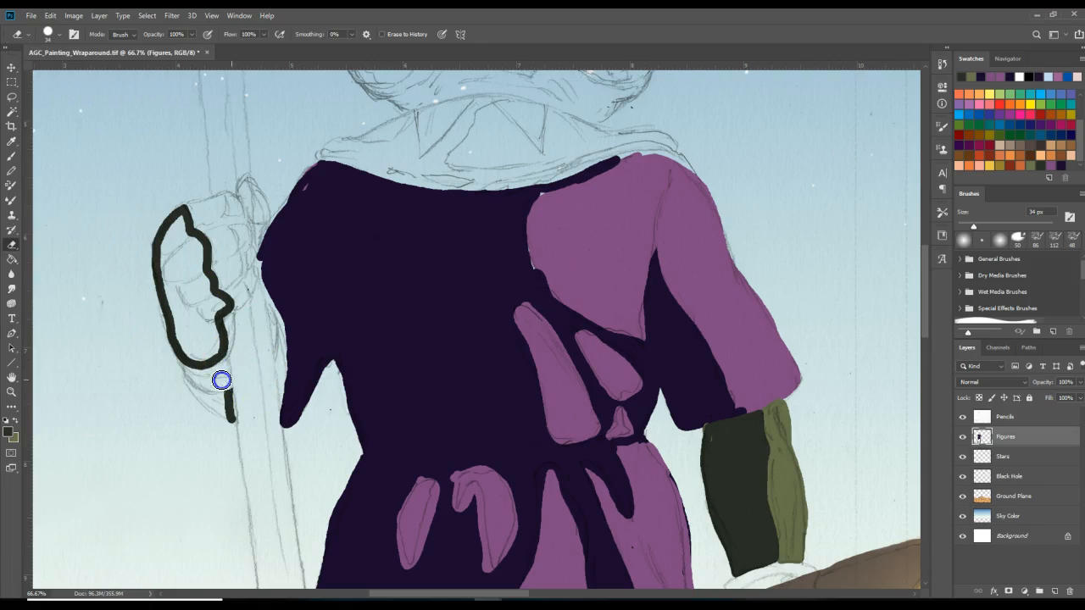
{"action": "left_click_drag", "start_coordinate": [222, 379], "coordinate": [221, 383]}
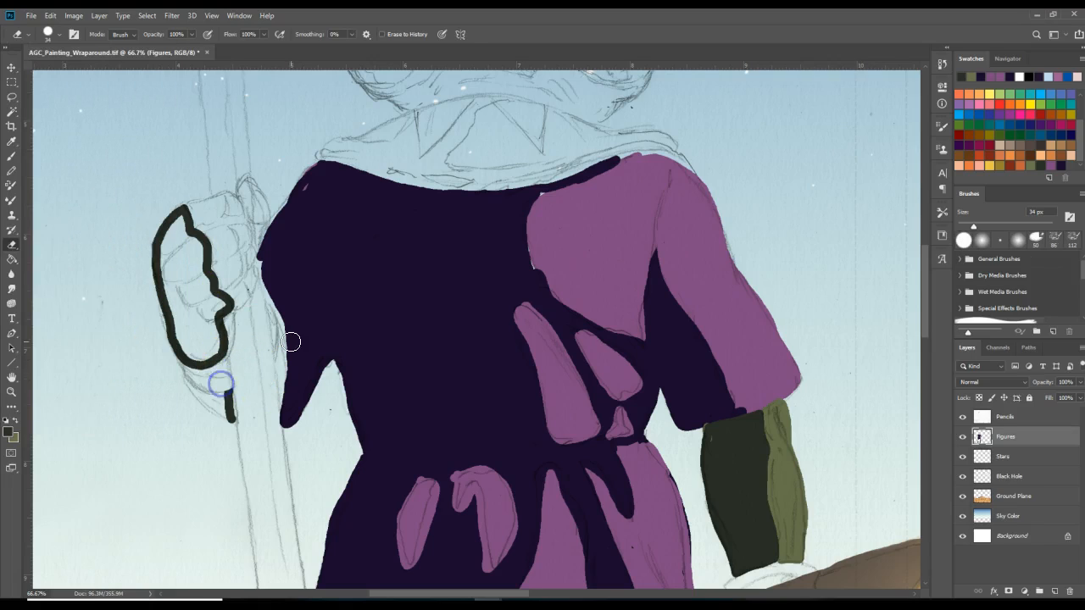
- Outline the forearm shadow below the wristband and paint the raised hand's thumb shadow in dark green with the Pencil
{"action": "left_click", "coordinate": [12, 171]}
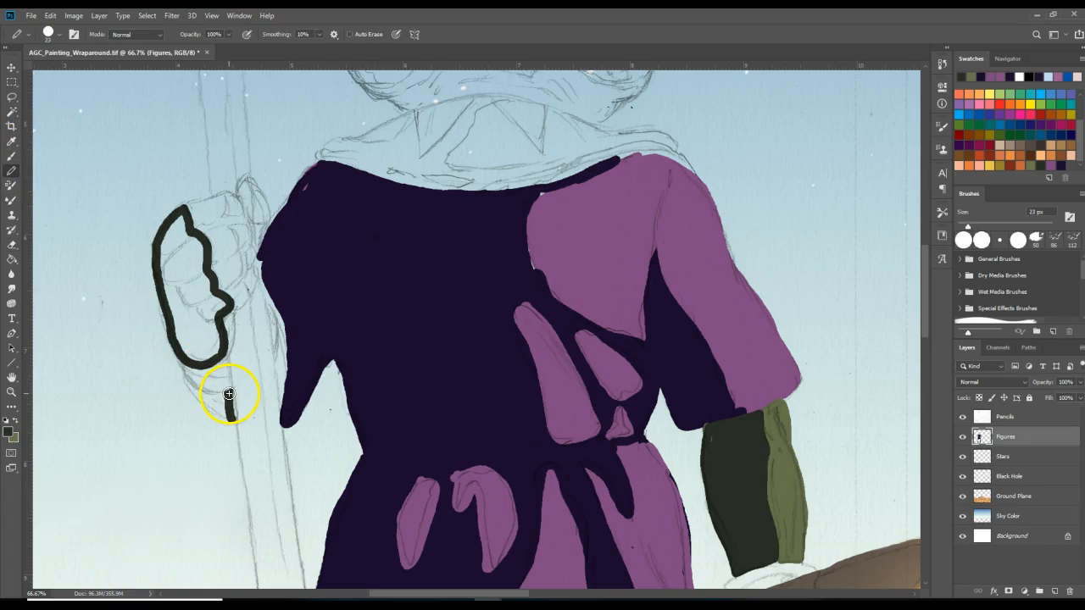
{"action": "left_click_drag", "start_coordinate": [229, 412], "coordinate": [231, 417]}
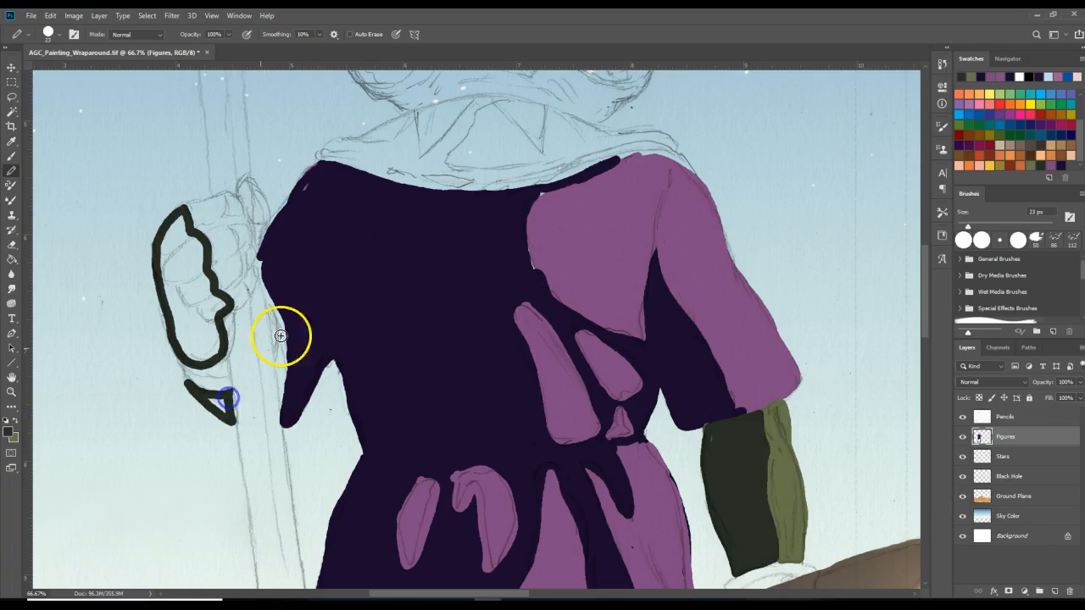
{"action": "mouse_move", "coordinate": [244, 182]}
{"action": "left_mouse_down"}
{"action": "mouse_move", "coordinate": [248, 208]}
{"action": "mouse_move", "coordinate": [245, 183]}
{"action": "left_mouse_up"}
- Outline the lit fingers, thumb and wrist edge of the raised hand in olive green
{"action": "left_click", "coordinate": [15, 420]}
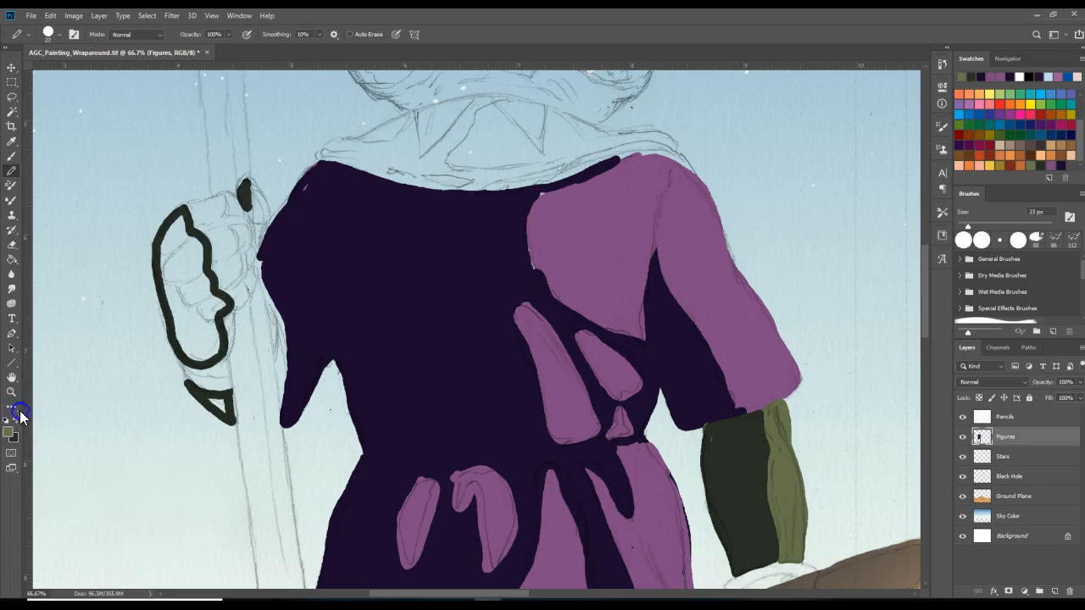
{"action": "left_click_drag", "start_coordinate": [188, 205], "coordinate": [222, 200]}
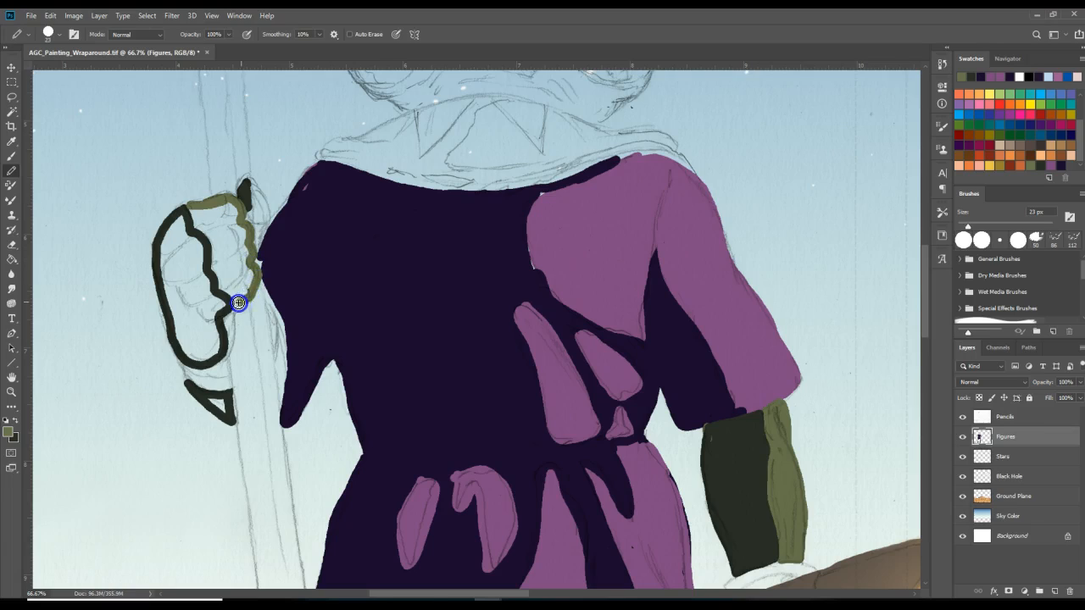
{"action": "left_click_drag", "start_coordinate": [236, 303], "coordinate": [234, 305]}
{"action": "left_click_drag", "start_coordinate": [251, 188], "coordinate": [253, 202]}
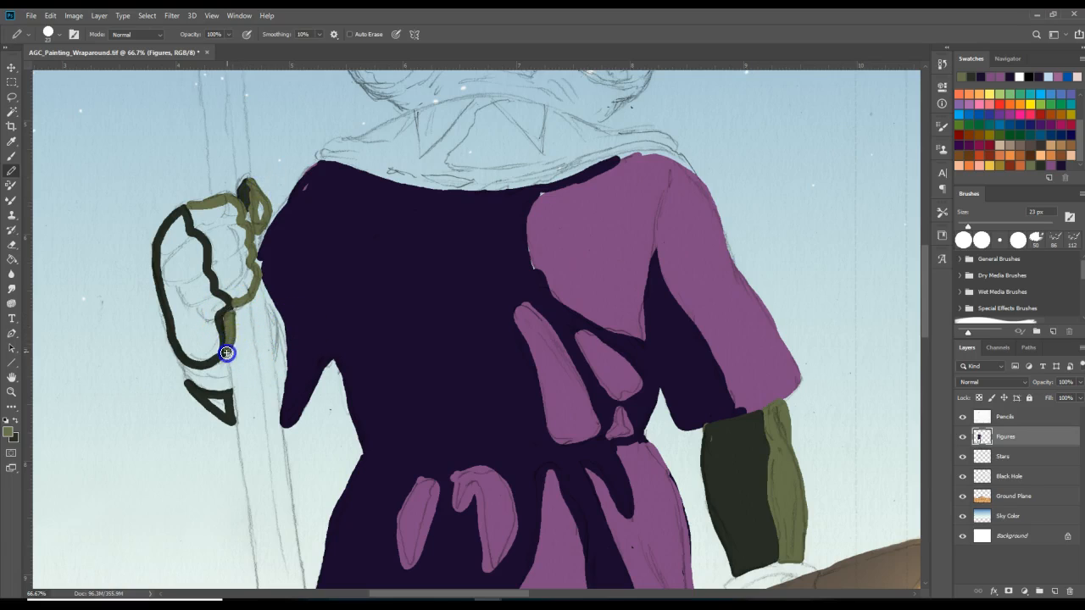
{"action": "left_click_drag", "start_coordinate": [231, 310], "coordinate": [226, 332]}
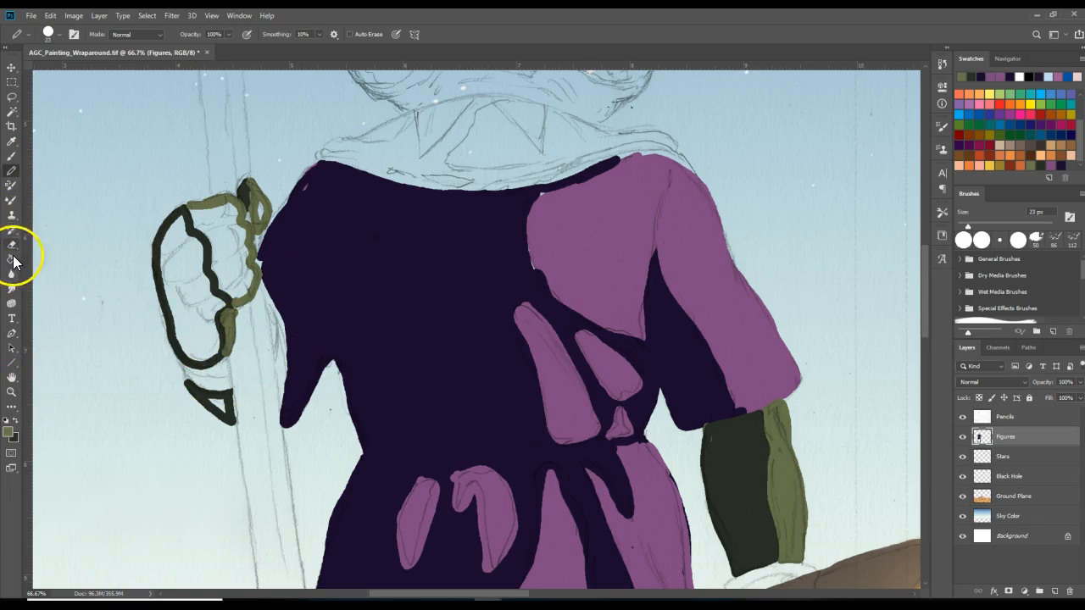
- Fill the raised hand's lit fingers and thumb with olive green and its hand and forearm shadows with dark green
{"action": "left_click", "coordinate": [11, 259]}
{"action": "left_click", "coordinate": [242, 248]}
{"action": "left_click", "coordinate": [259, 208]}
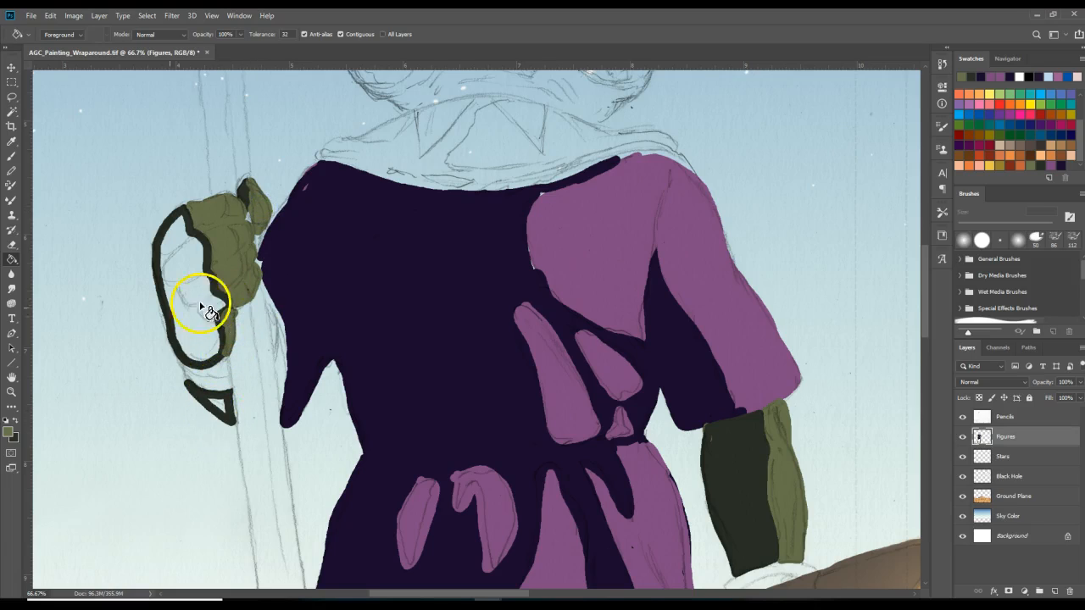
{"action": "left_click", "coordinate": [14, 421]}
{"action": "left_click", "coordinate": [212, 320]}
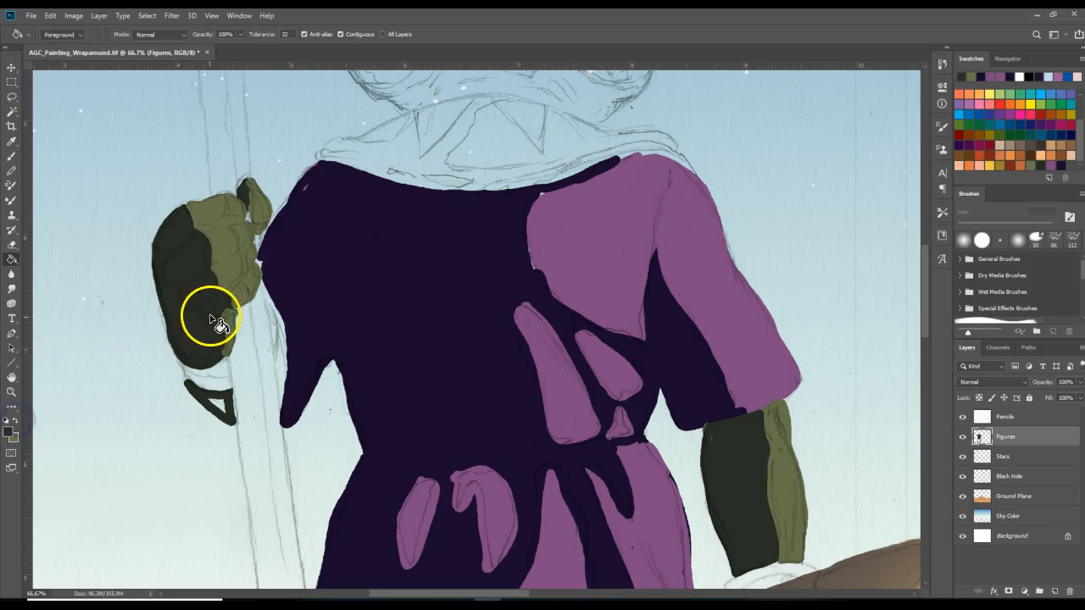
{"action": "left_click", "coordinate": [221, 401]}
- Set dark gold as the foreground color and bright yellow as the background color for the wristbands
{"action": "mouse_move", "coordinate": [925, 325]}
{"action": "left_mouse_down"}
{"action": "mouse_move", "coordinate": [929, 289]}
{"action": "mouse_move", "coordinate": [922, 373]}
{"action": "left_mouse_up"}
{"action": "left_click_drag", "start_coordinate": [428, 592], "coordinate": [484, 594]}
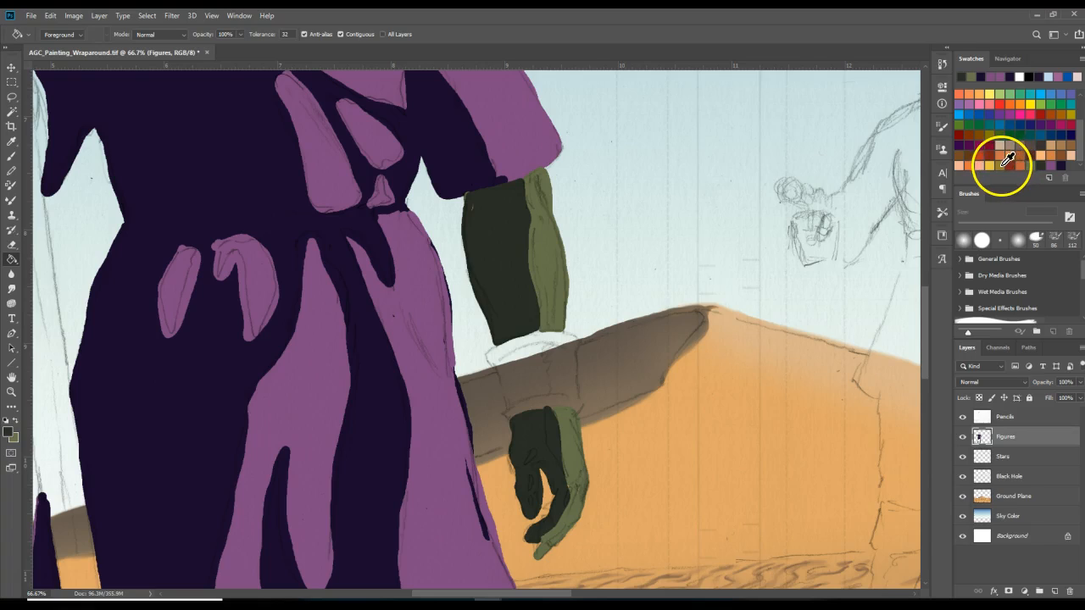
{"action": "double_click", "coordinate": [1007, 160]}
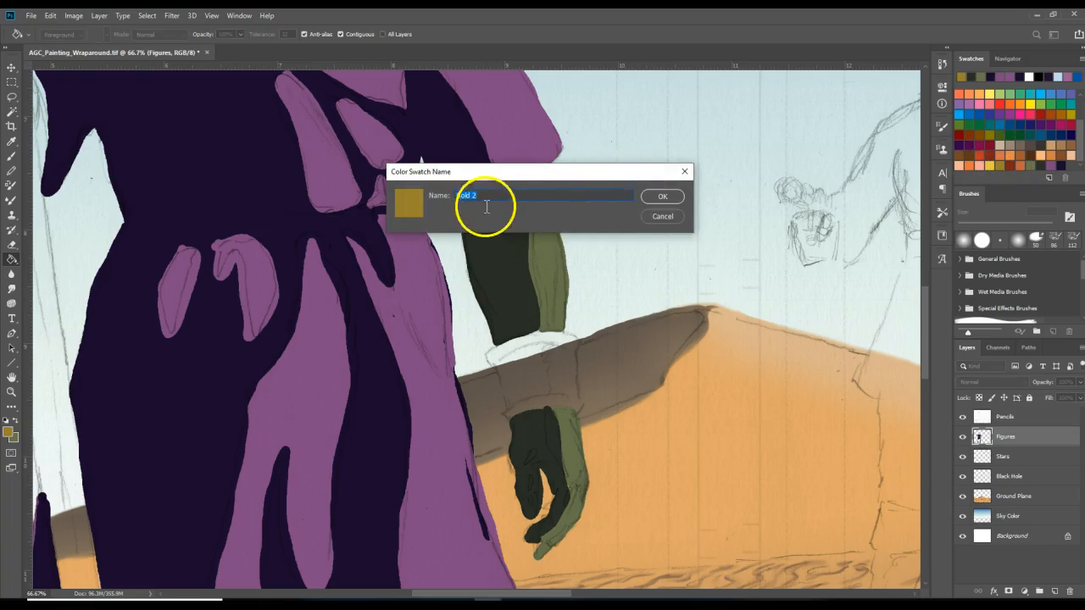
{"action": "left_click", "coordinate": [679, 197]}
{"action": "left_click", "coordinate": [989, 164]}
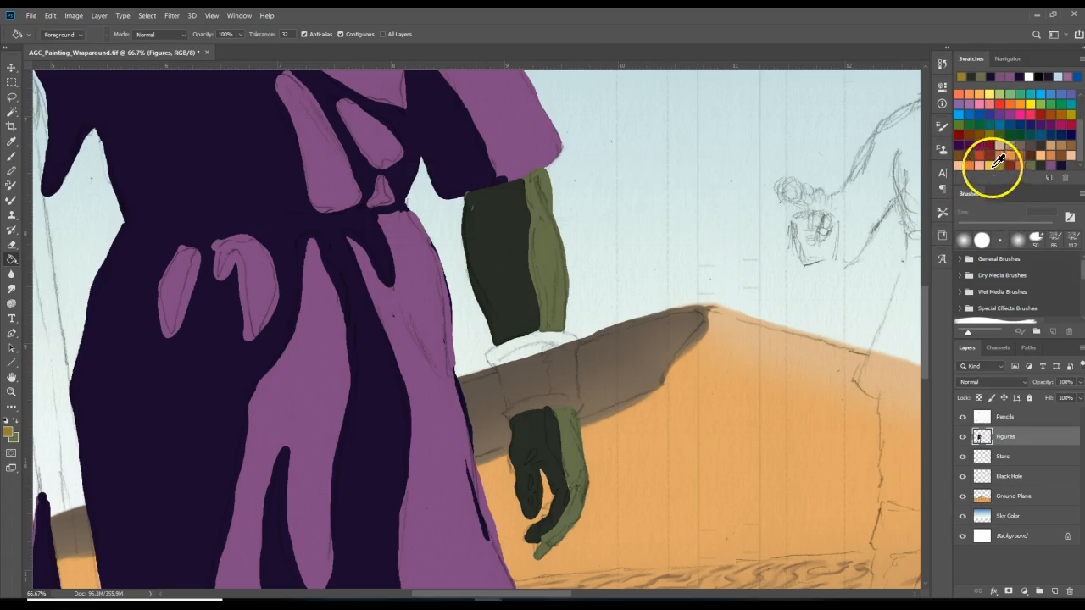
{"action": "left_click", "coordinate": [15, 417]}
{"action": "left_click", "coordinate": [991, 164]}
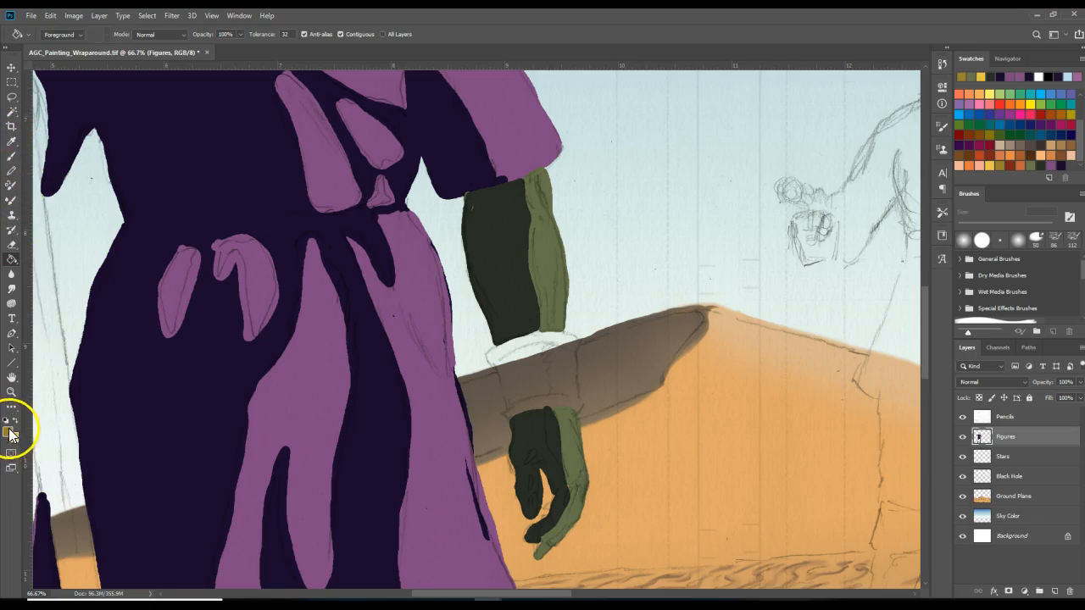
- Outline the shadow side of the lowered arm's wristband in dark gold with the Pencil and fill it with the Paint Bucket
{"action": "left_click", "coordinate": [12, 172]}
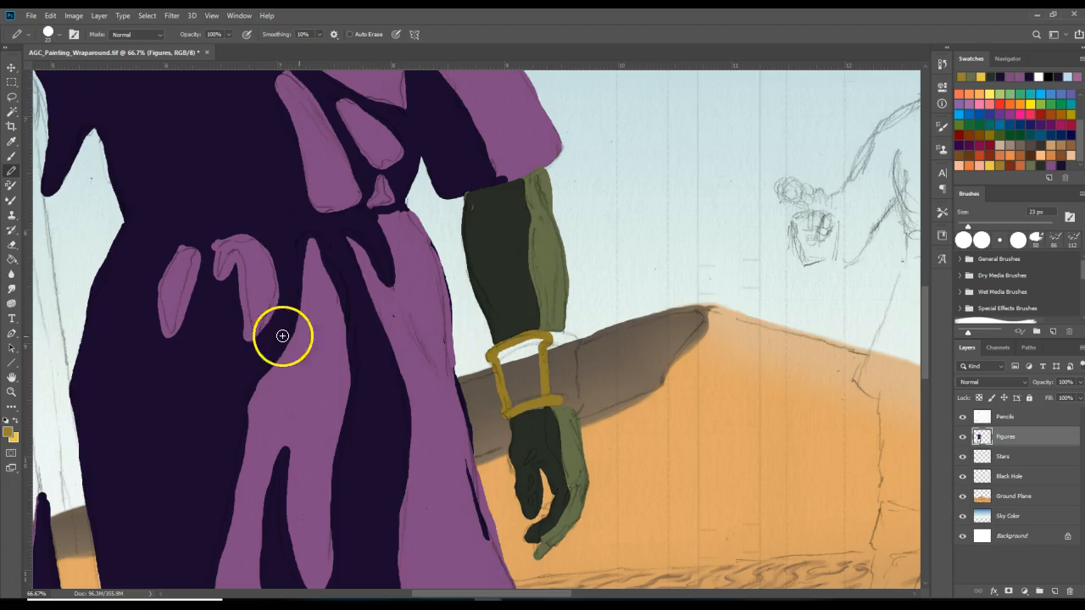
{"action": "left_click", "coordinate": [12, 259]}
{"action": "left_click", "coordinate": [515, 366]}
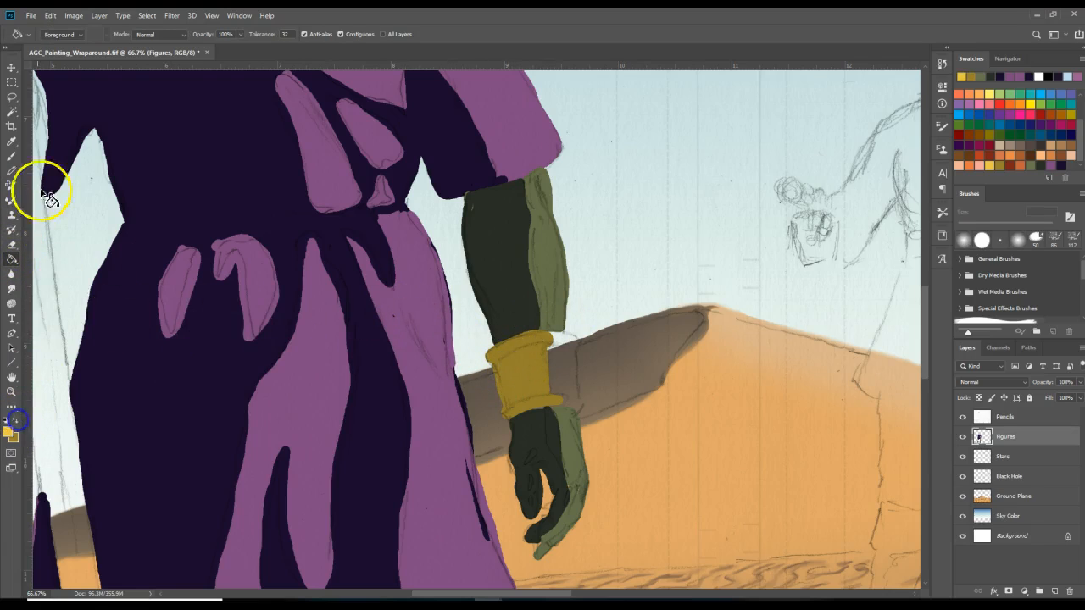
- Paint the lit side of the lowered arm's wristband in bright yellow with the Pencil
{"action": "left_click", "coordinate": [12, 174]}
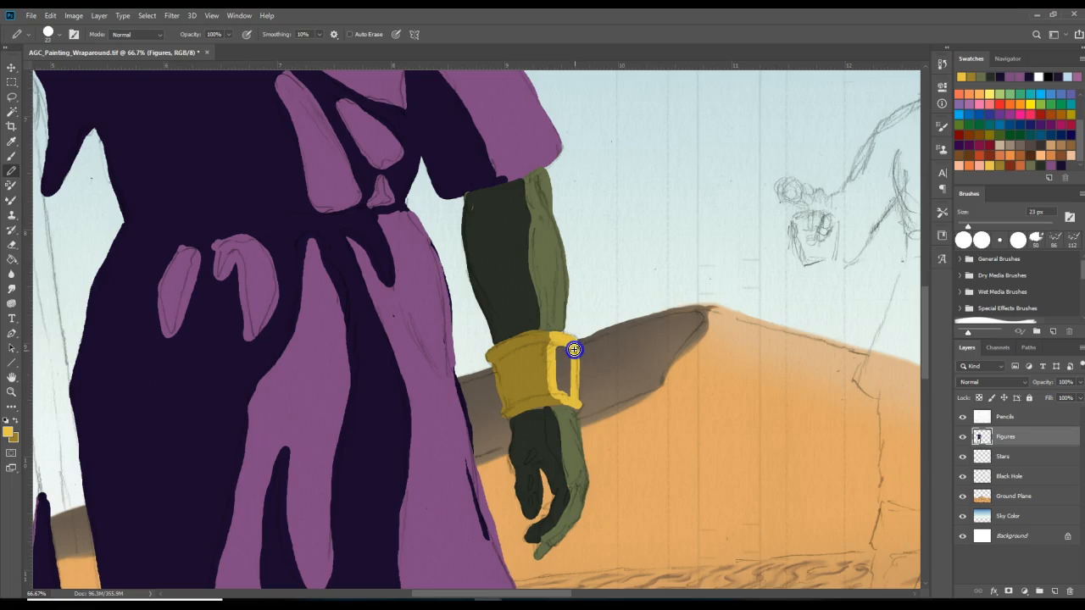
{"action": "mouse_move", "coordinate": [558, 347]}
{"action": "left_mouse_down"}
{"action": "mouse_move", "coordinate": [611, 317]}
{"action": "mouse_move", "coordinate": [616, 219]}
{"action": "mouse_move", "coordinate": [622, 280]}
{"action": "mouse_move", "coordinate": [582, 357]}
{"action": "left_mouse_up"}
{"action": "left_click", "coordinate": [569, 351]}
{"action": "left_click", "coordinate": [484, 364]}
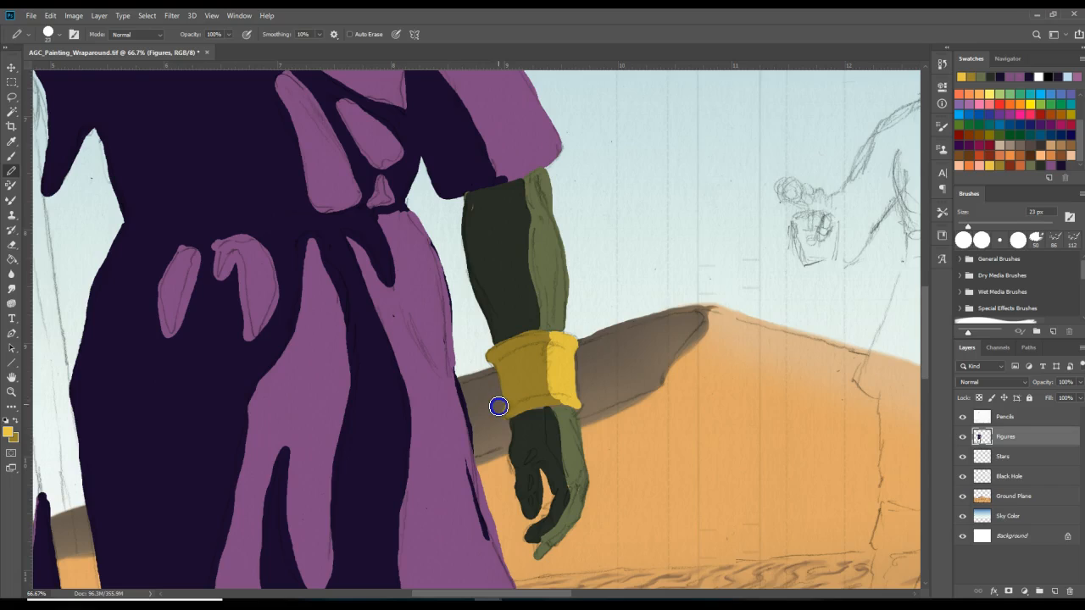
{"action": "left_click", "coordinate": [487, 367]}
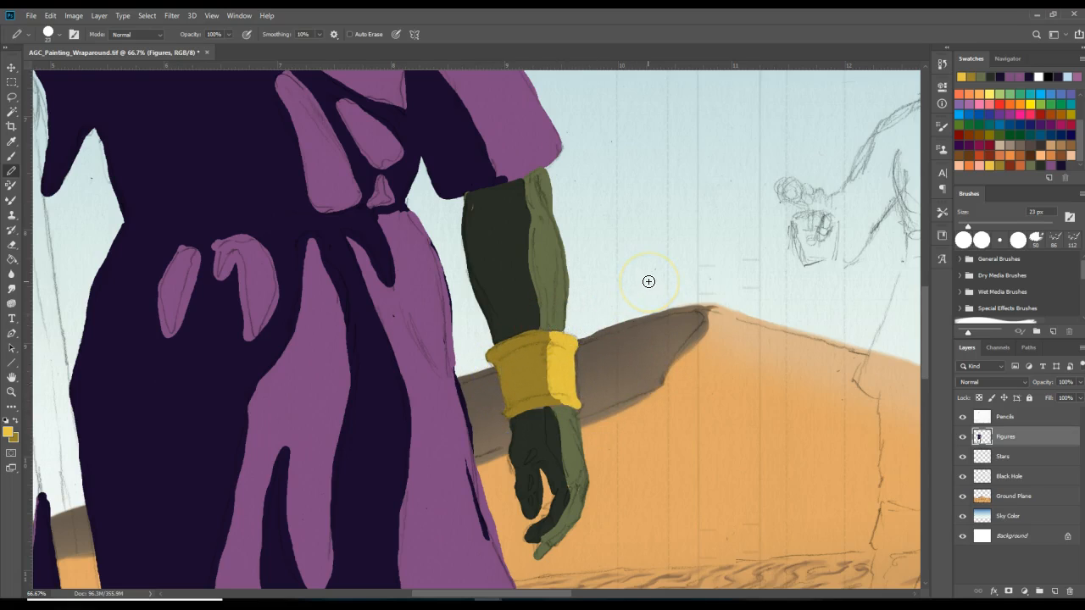
- Paint the raised hand's wristband in dark gold with the Pencil and switch the foreground color back to bright yellow
{"action": "left_click_drag", "start_coordinate": [562, 592], "coordinate": [518, 596]}
{"action": "left_click_drag", "start_coordinate": [923, 341], "coordinate": [929, 291]}
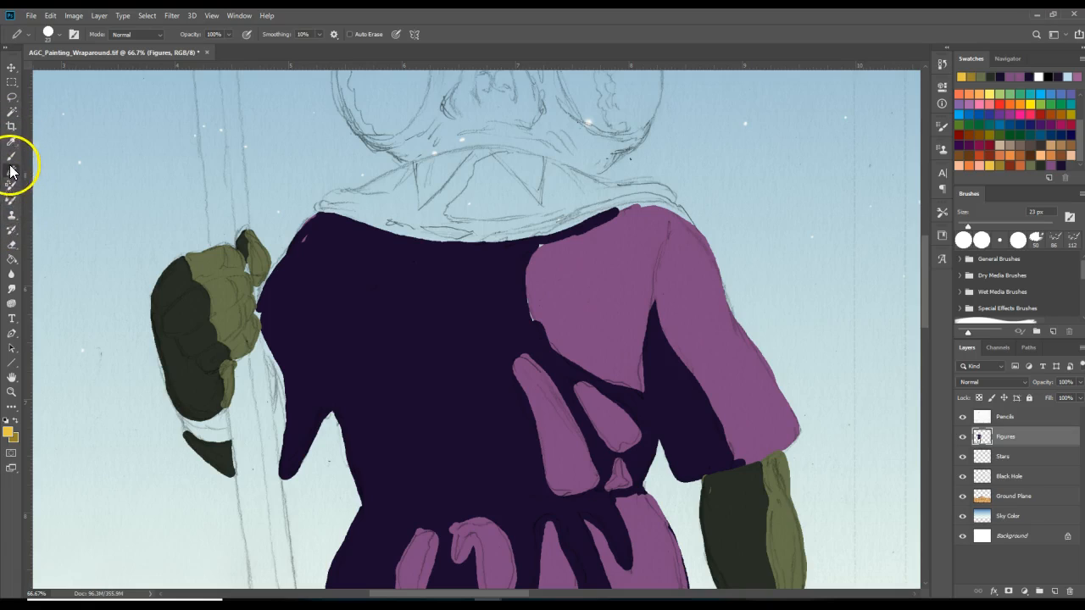
{"action": "left_click", "coordinate": [17, 420]}
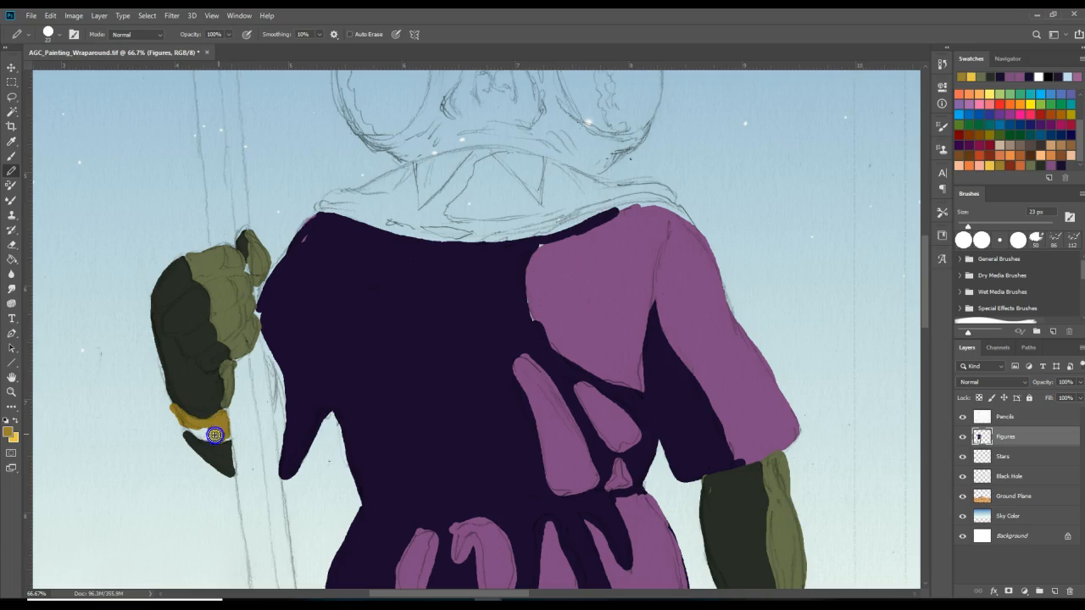
{"action": "mouse_move", "coordinate": [219, 425]}
{"action": "left_mouse_down"}
{"action": "mouse_move", "coordinate": [169, 399]}
{"action": "mouse_move", "coordinate": [177, 407]}
{"action": "left_mouse_up"}
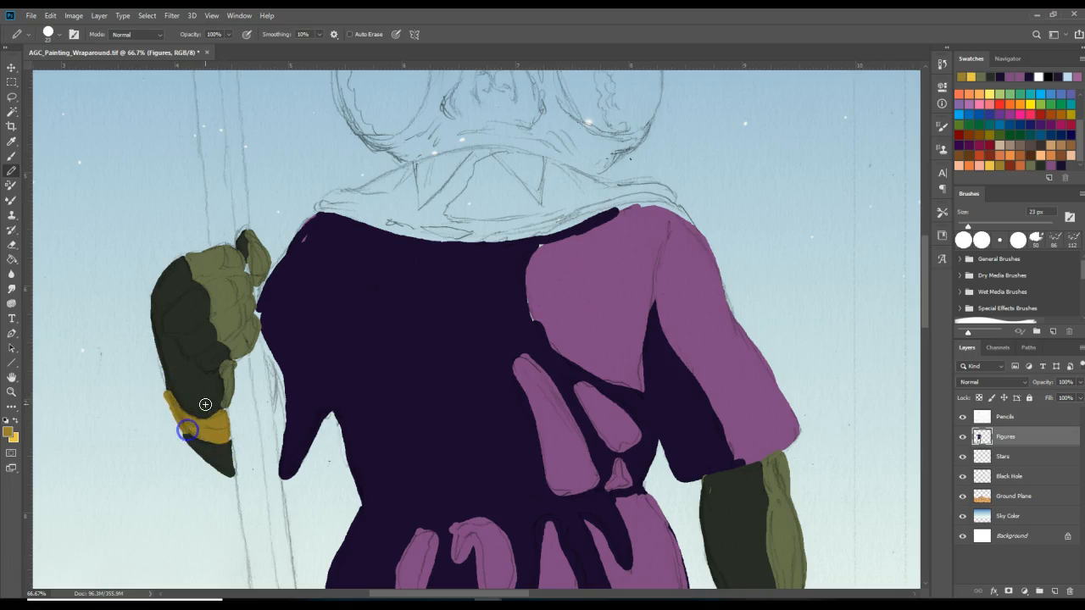
{"action": "left_click", "coordinate": [15, 421]}
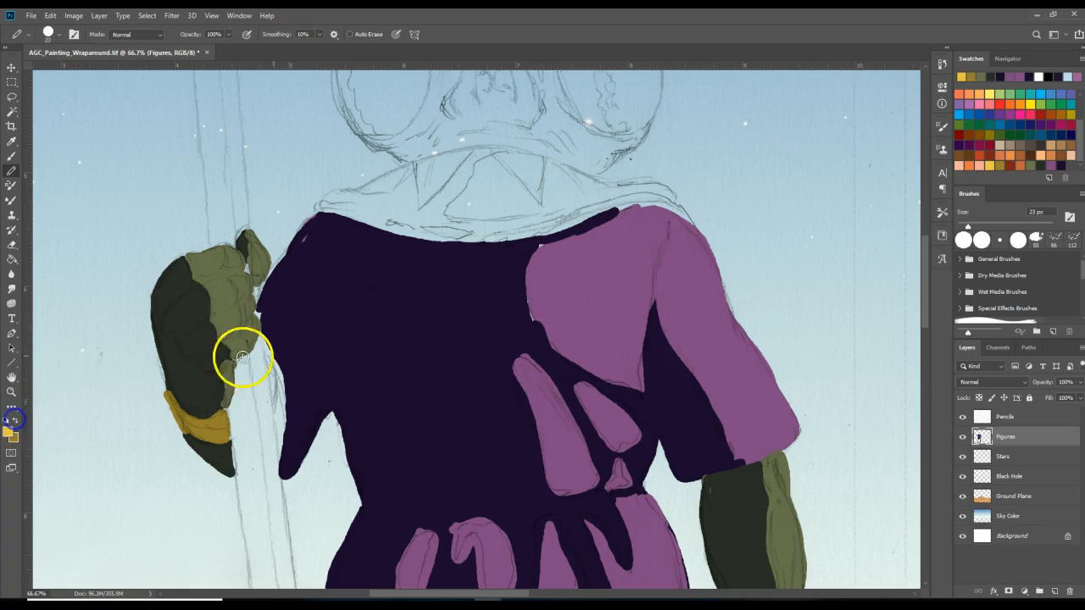
- Paint the lit sliver of the raised arm beside the tunic, with bright yellow for the wristband and olive green for the forearm
{"action": "mouse_move", "coordinate": [269, 363]}
{"action": "left_mouse_down"}
{"action": "mouse_move", "coordinate": [274, 395]}
{"action": "mouse_move", "coordinate": [268, 360]}
{"action": "left_mouse_up"}
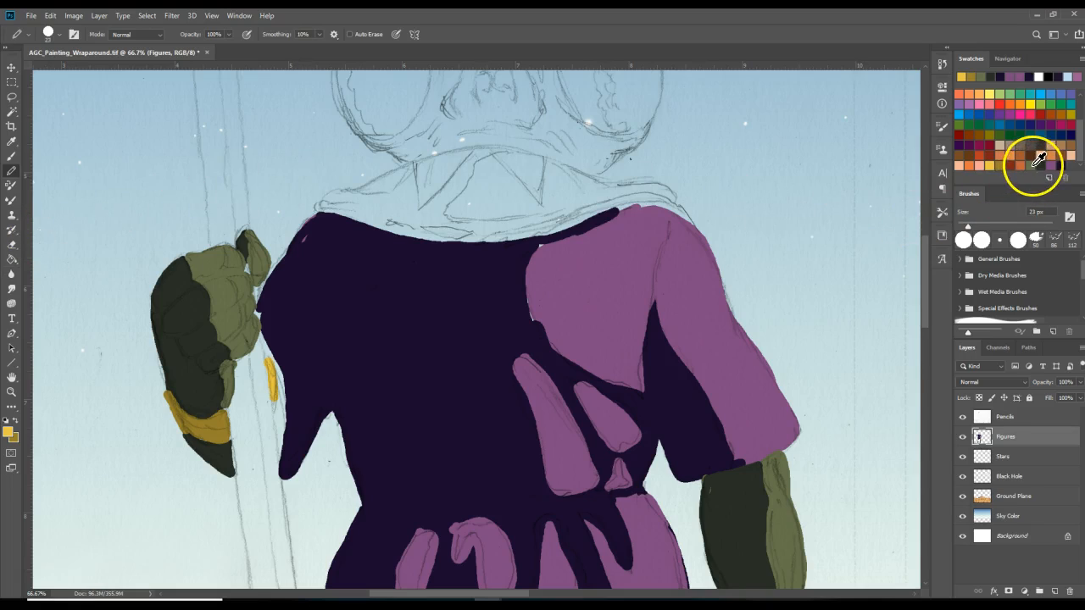
{"action": "mouse_move", "coordinate": [279, 385]}
{"action": "left_mouse_down"}
{"action": "mouse_move", "coordinate": [281, 443]}
{"action": "mouse_move", "coordinate": [275, 370]}
{"action": "left_mouse_up"}
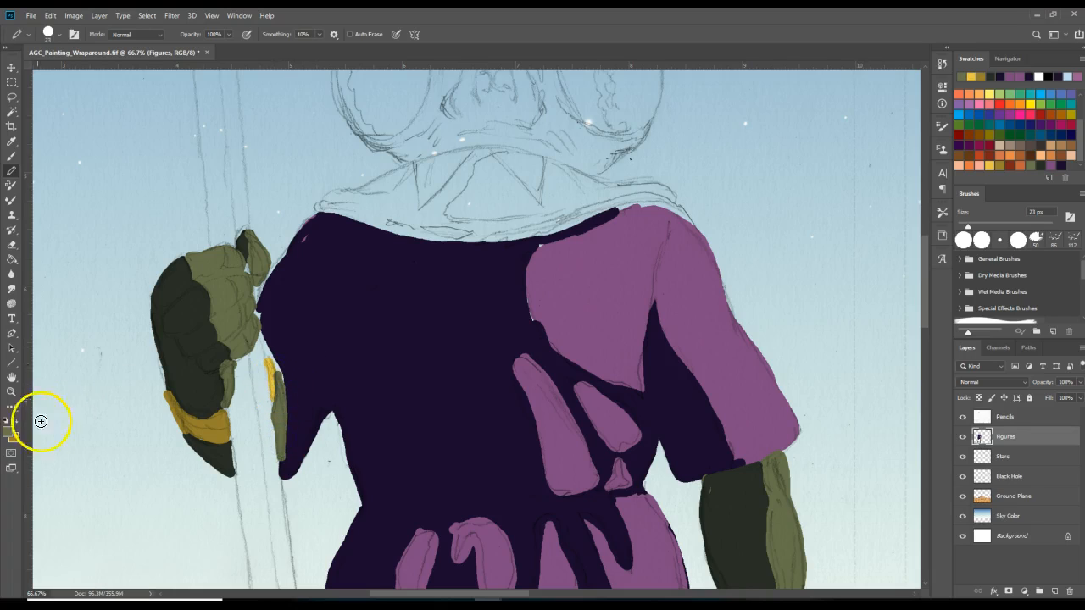
- Touch up the tunic's edges with the Pencil, using dark purple beside the raised arm and light purple around the lit shoulder and chest
{"action": "left_click", "coordinate": [1063, 165]}
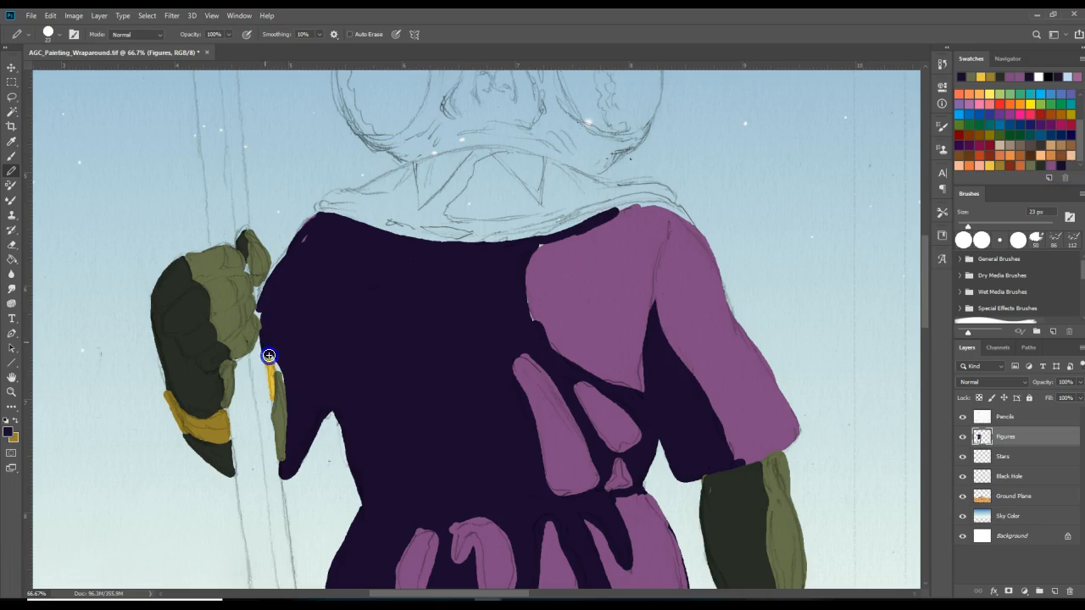
{"action": "left_click_drag", "start_coordinate": [284, 381], "coordinate": [260, 313]}
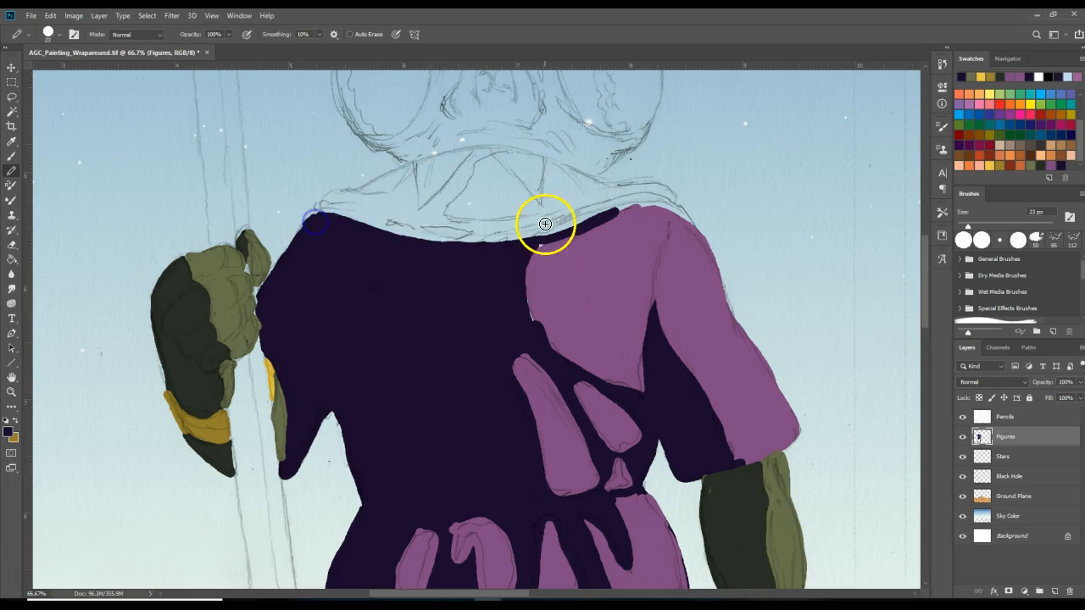
{"action": "left_click_drag", "start_coordinate": [926, 322], "coordinate": [930, 296]}
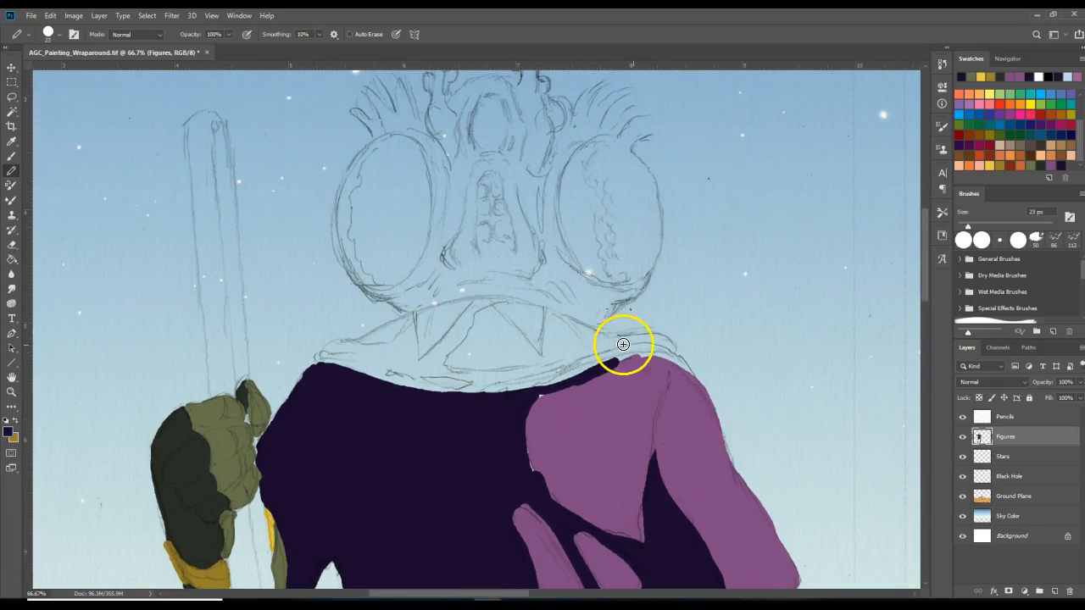
{"action": "left_click", "coordinate": [1052, 166]}
{"action": "mouse_move", "coordinate": [622, 364]}
{"action": "left_mouse_down"}
{"action": "mouse_move", "coordinate": [668, 358]}
{"action": "mouse_move", "coordinate": [689, 378]}
{"action": "mouse_move", "coordinate": [601, 376]}
{"action": "mouse_move", "coordinate": [566, 392]}
{"action": "left_mouse_up"}
{"action": "left_click_drag", "start_coordinate": [548, 484], "coordinate": [560, 499]}
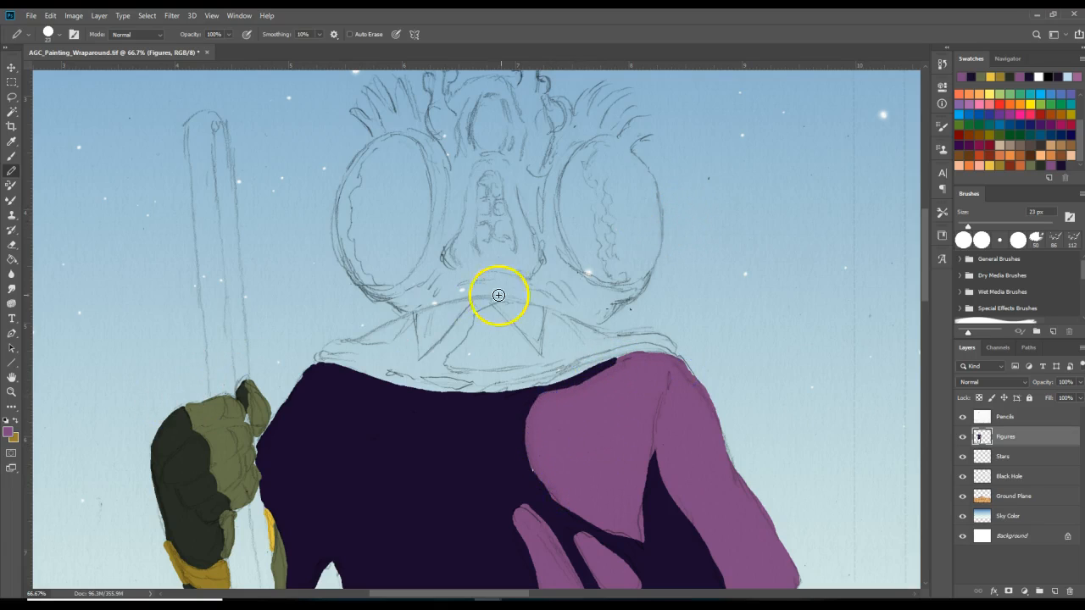
- Outline the lit side of the collar in bright yellow with the Pencil and fill it with the Paint Bucket
{"action": "left_click", "coordinate": [990, 166]}
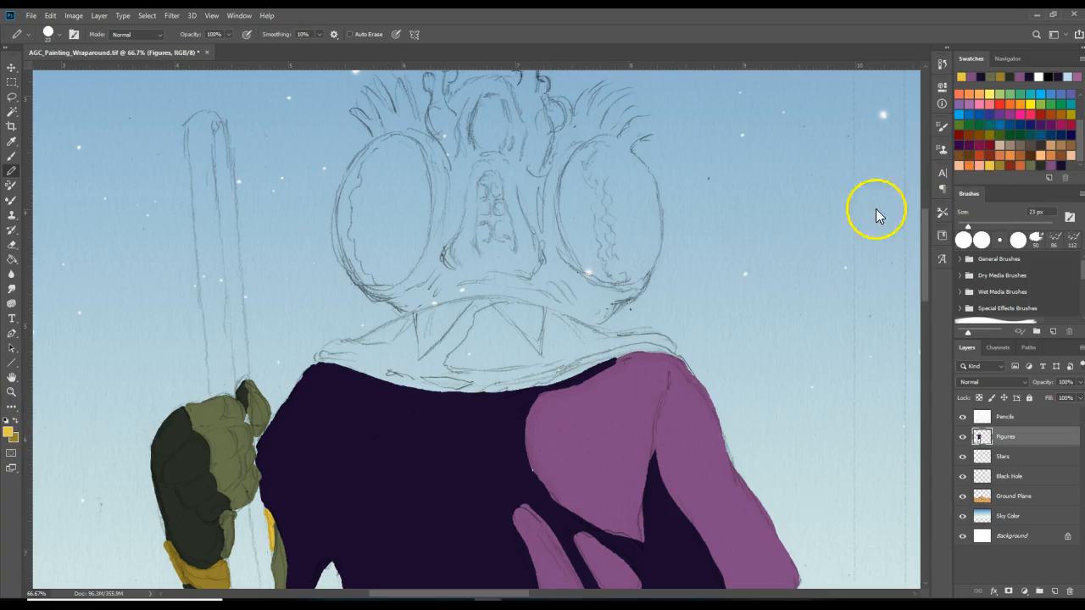
{"action": "left_click_drag", "start_coordinate": [516, 304], "coordinate": [503, 306]}
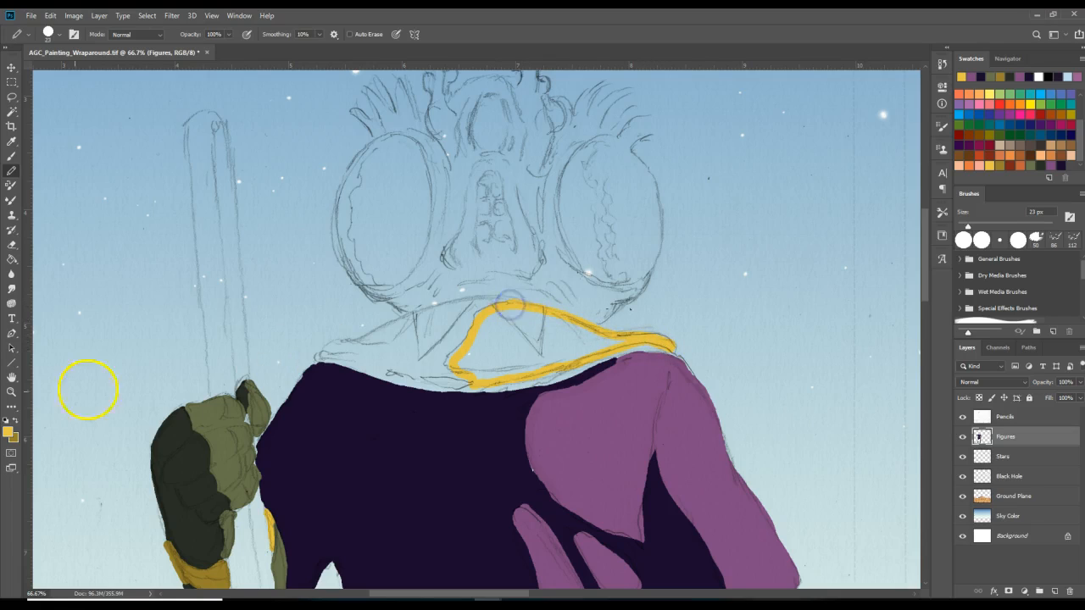
{"action": "left_click", "coordinate": [15, 265]}
{"action": "left_click", "coordinate": [504, 343]}
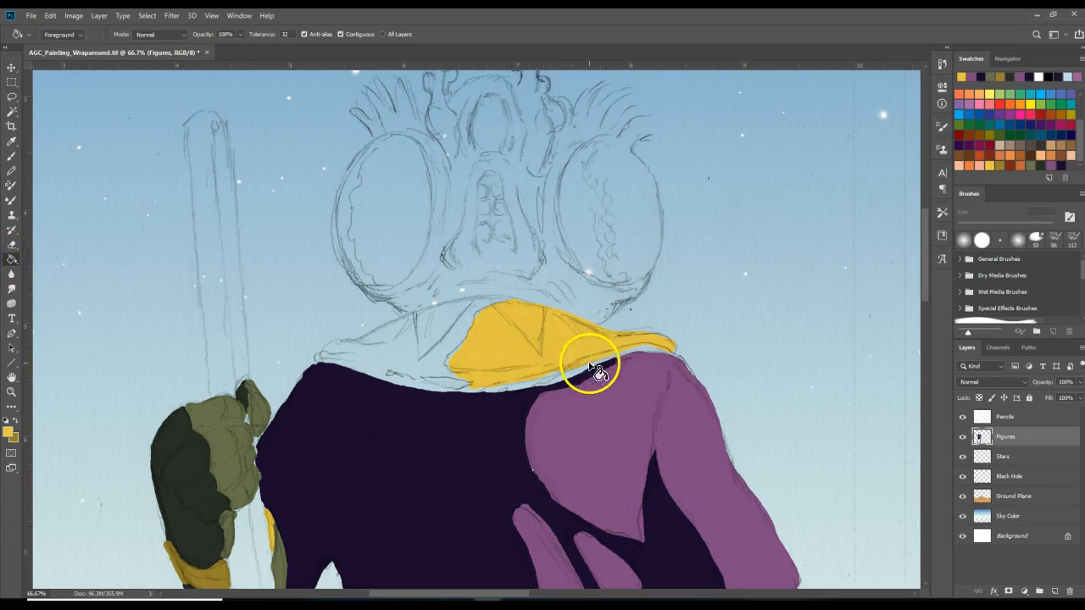
- Extend the collar's yellow top edge, then outline the collar's shadow side in dark gold with the Pencil and fill it with the Paint Bucket
{"action": "left_click", "coordinate": [12, 171]}
{"action": "mouse_move", "coordinate": [506, 299]}
{"action": "left_mouse_down"}
{"action": "mouse_move", "coordinate": [455, 302]}
{"action": "mouse_move", "coordinate": [475, 313]}
{"action": "left_mouse_up"}
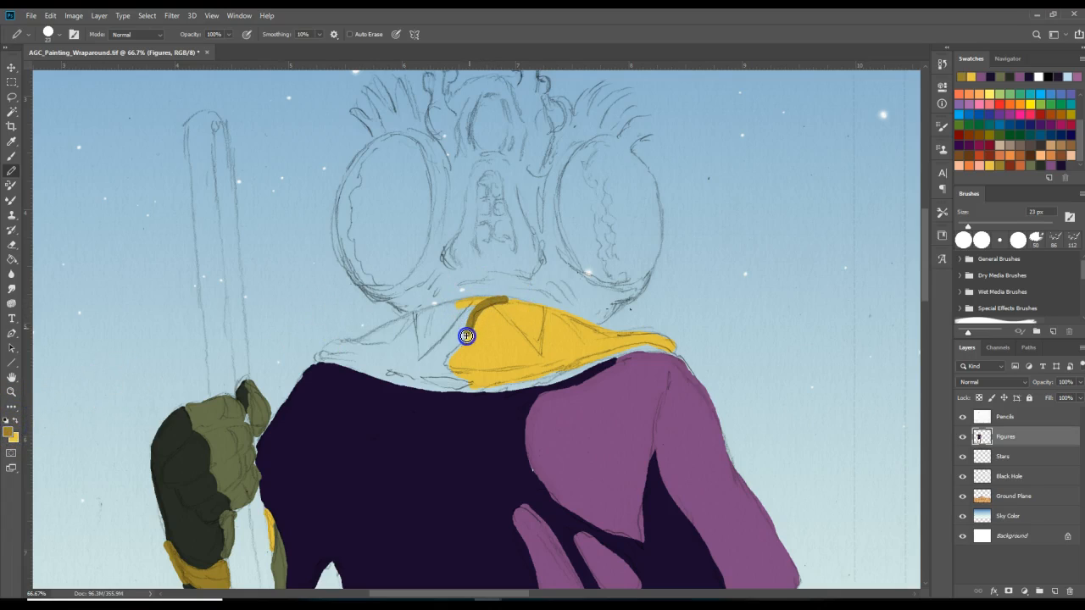
{"action": "left_click_drag", "start_coordinate": [449, 373], "coordinate": [459, 379]}
{"action": "left_click_drag", "start_coordinate": [508, 298], "coordinate": [470, 300]}
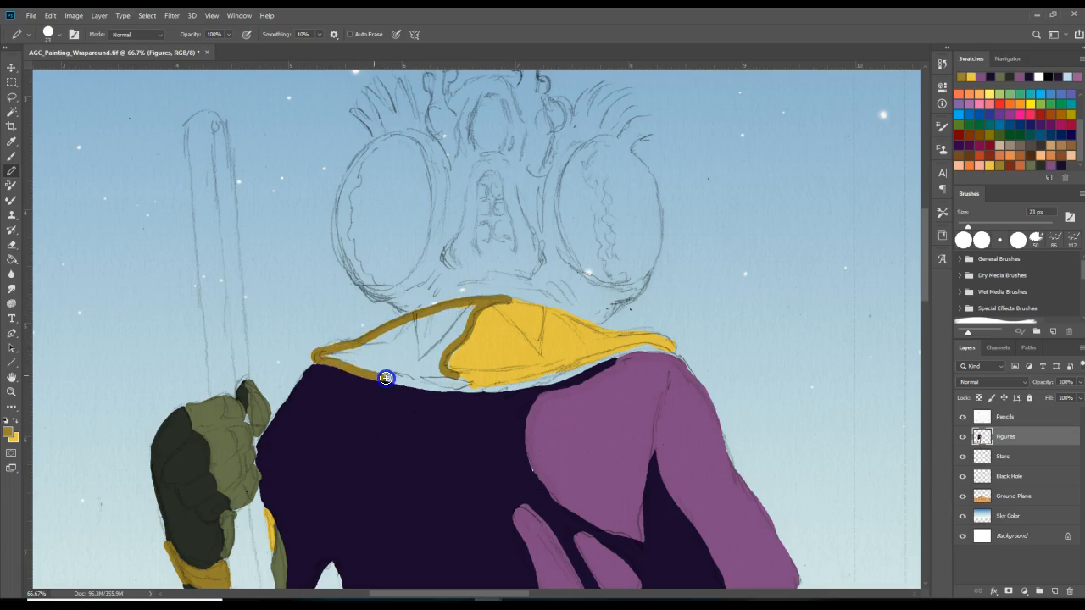
{"action": "mouse_move", "coordinate": [468, 382]}
{"action": "left_mouse_down"}
{"action": "mouse_move", "coordinate": [443, 385]}
{"action": "mouse_move", "coordinate": [454, 383]}
{"action": "left_mouse_up"}
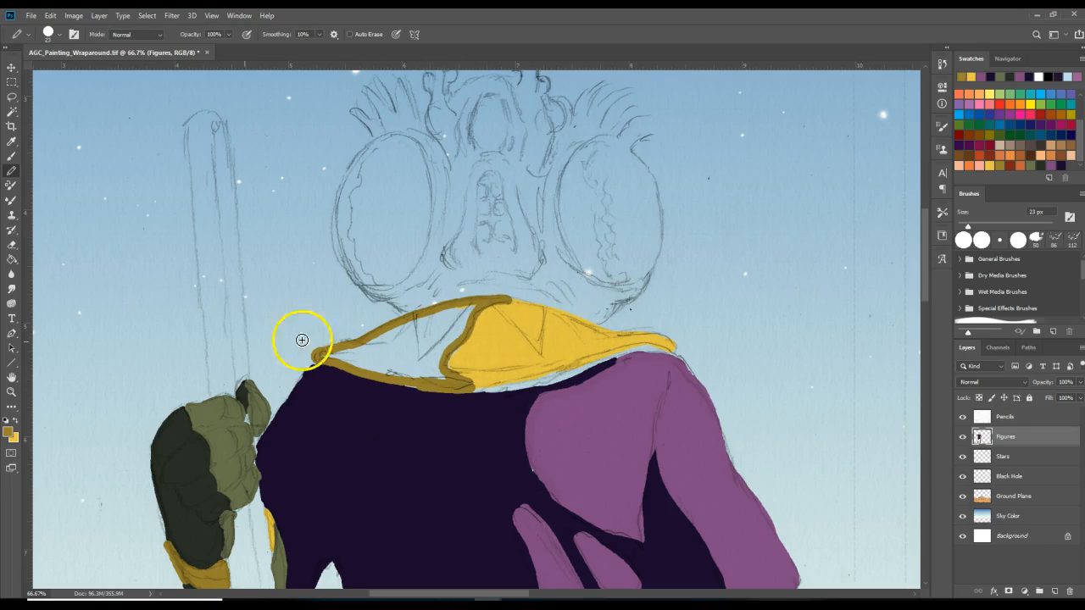
{"action": "left_click", "coordinate": [10, 258]}
{"action": "left_click", "coordinate": [458, 330]}
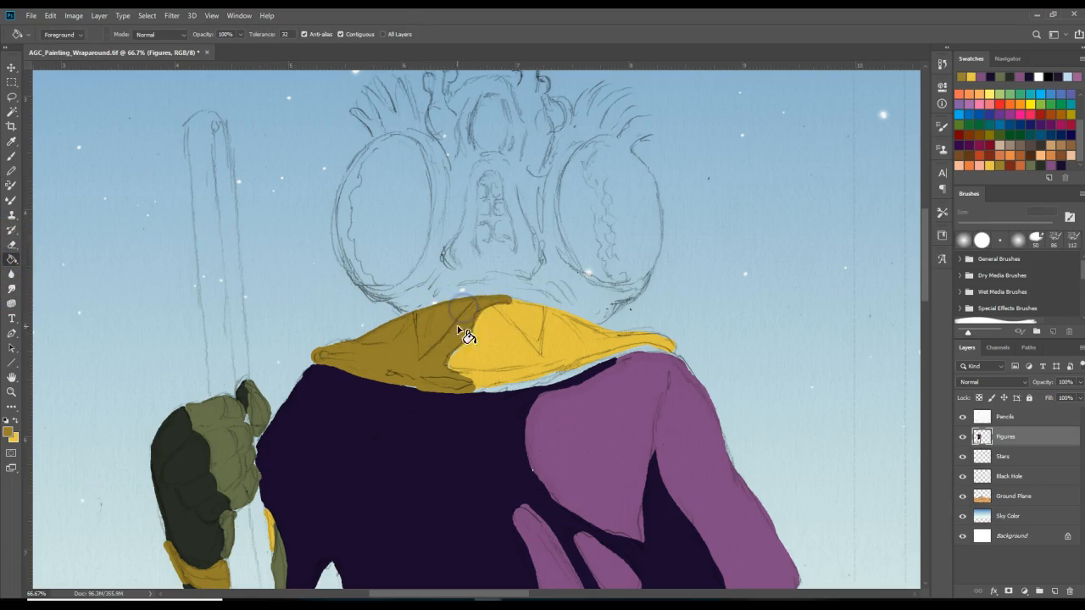
{"action": "left_click", "coordinate": [415, 388]}
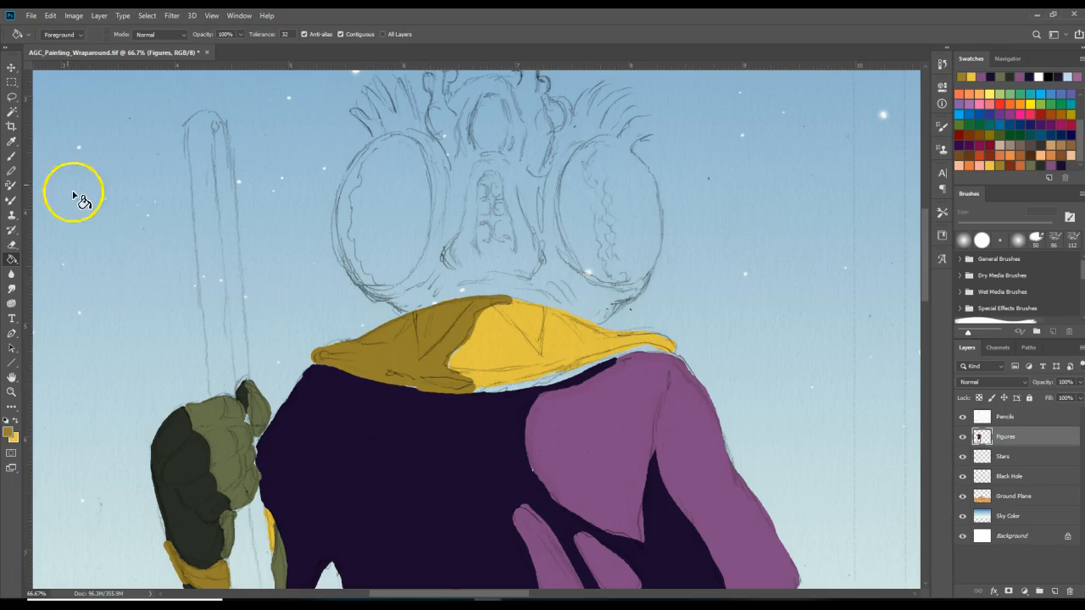
- Paint a dark gold shadow strip along the collar's lower edge with the Pencil and refine the collar's upper edge
{"action": "left_click", "coordinate": [12, 173]}
{"action": "left_click", "coordinate": [484, 390]}
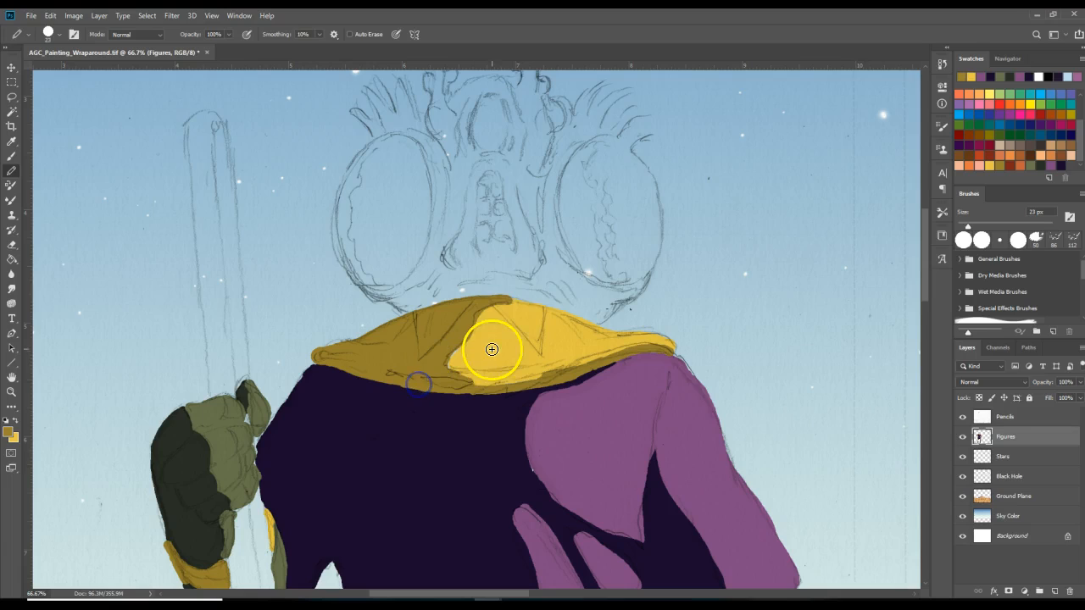
{"action": "left_click", "coordinate": [519, 301]}
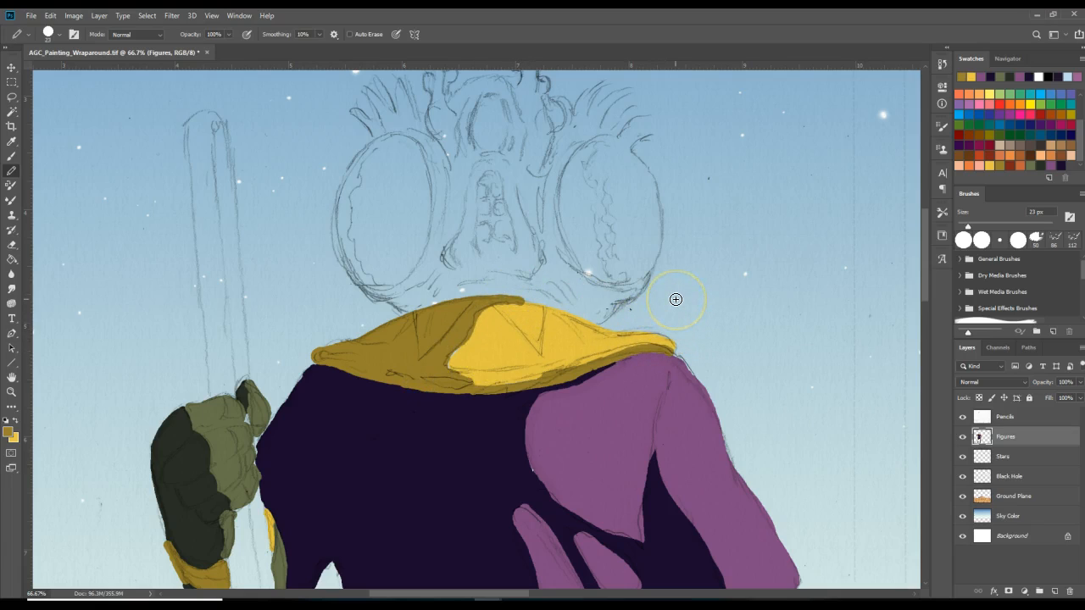
{"action": "left_click", "coordinate": [332, 341]}
{"action": "left_click", "coordinate": [641, 319]}
- Paint the shadowed sections of the tunic's hem band in dark gold with the Pencil, including the piece on the far side of the staff
{"action": "scroll", "coordinate": [489, 245], "scroll_direction": "down", "scroll_amount": 3}
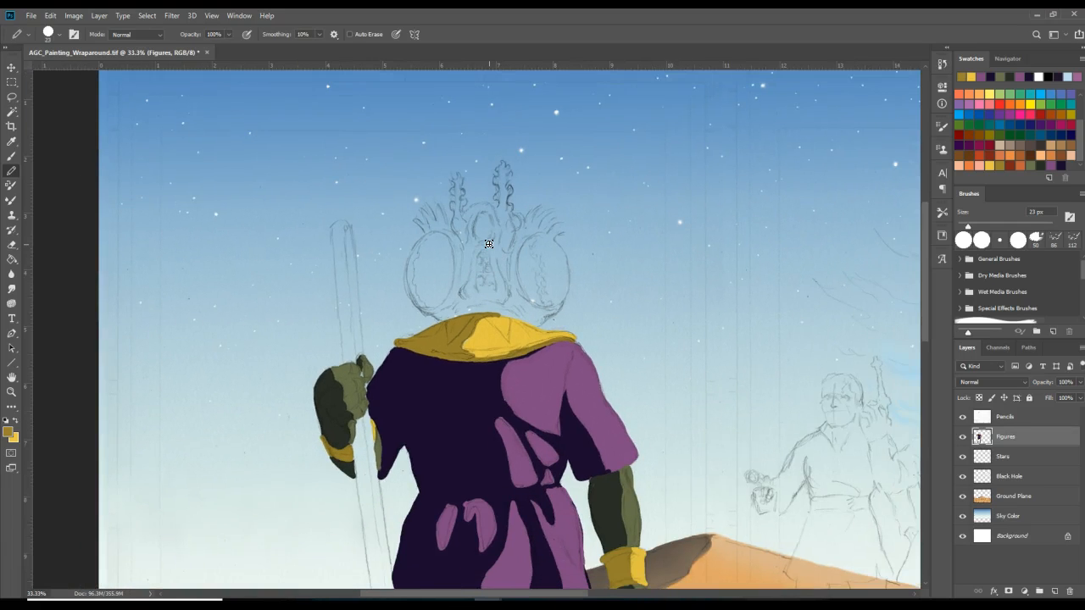
{"action": "left_click_drag", "start_coordinate": [926, 342], "coordinate": [923, 430]}
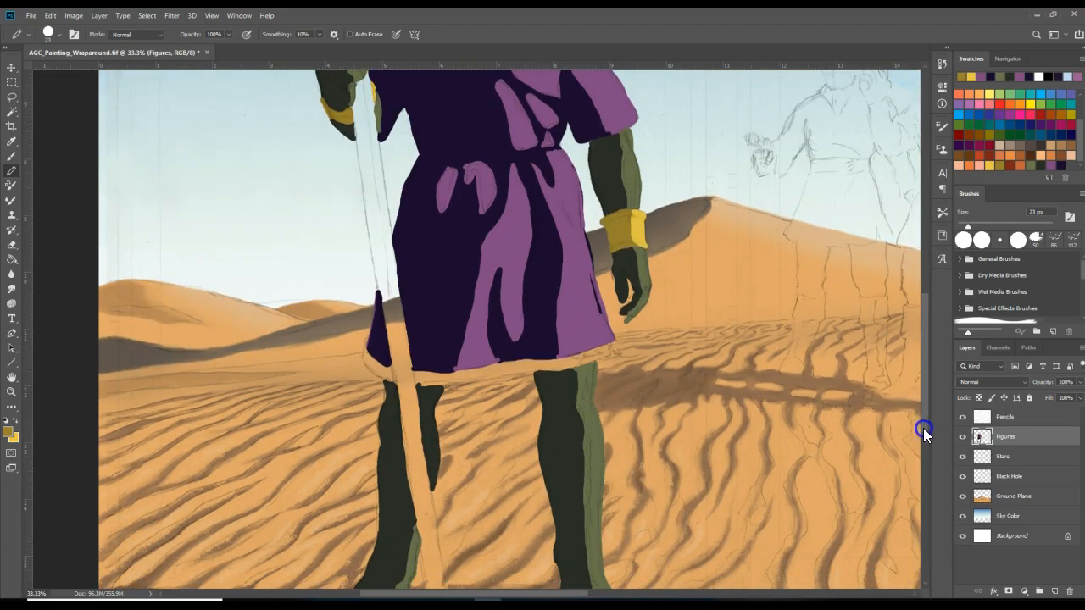
{"action": "left_click", "coordinate": [19, 391]}
{"action": "left_click", "coordinate": [484, 377]}
{"action": "left_click", "coordinate": [506, 380]}
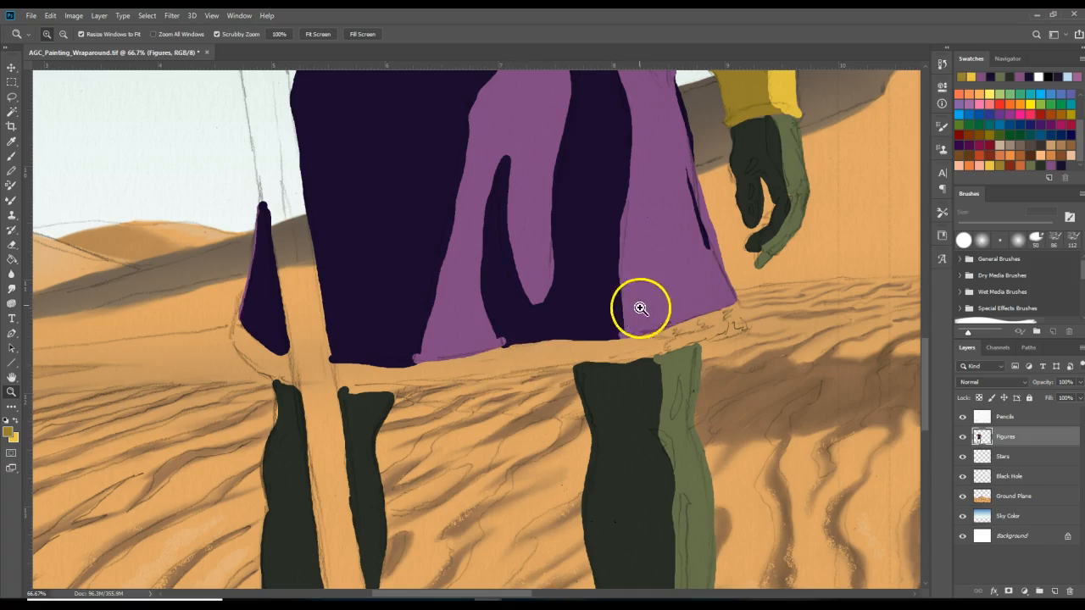
{"action": "left_click", "coordinate": [12, 171]}
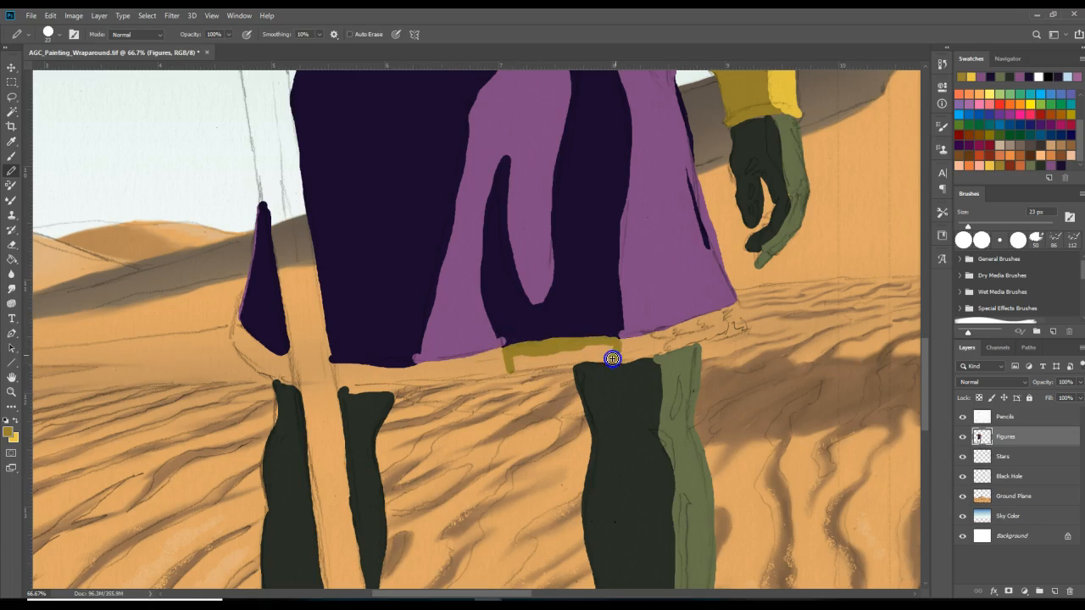
{"action": "left_click_drag", "start_coordinate": [550, 360], "coordinate": [606, 347]}
{"action": "left_click_drag", "start_coordinate": [518, 369], "coordinate": [512, 369]}
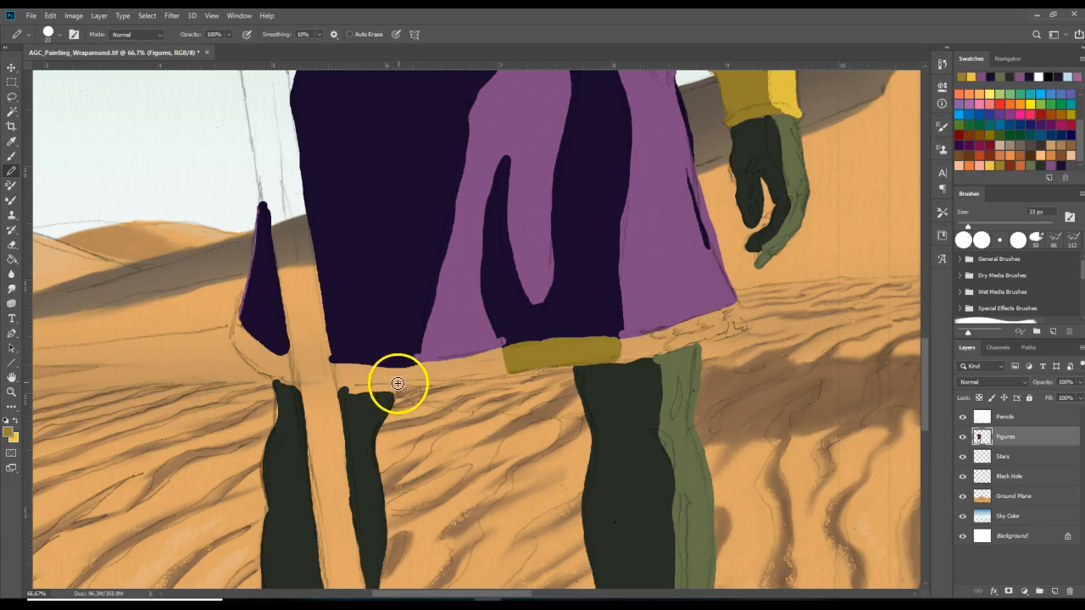
{"action": "left_click_drag", "start_coordinate": [396, 374], "coordinate": [374, 384]}
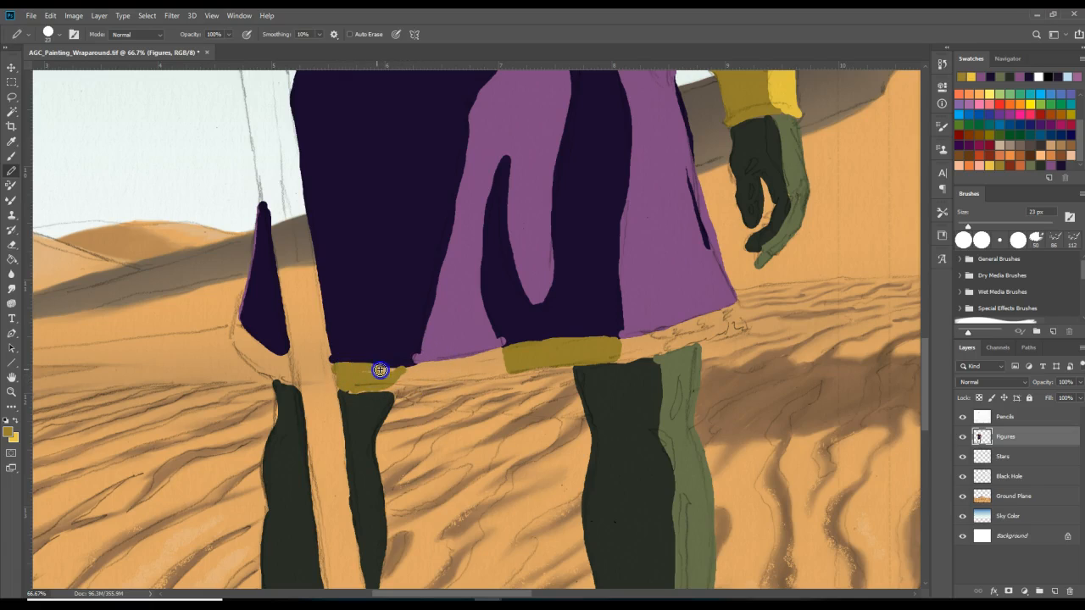
{"action": "mouse_move", "coordinate": [237, 327]}
{"action": "left_mouse_down"}
{"action": "mouse_move", "coordinate": [259, 342]}
{"action": "mouse_move", "coordinate": [243, 322]}
{"action": "mouse_move", "coordinate": [239, 348]}
{"action": "left_mouse_up"}
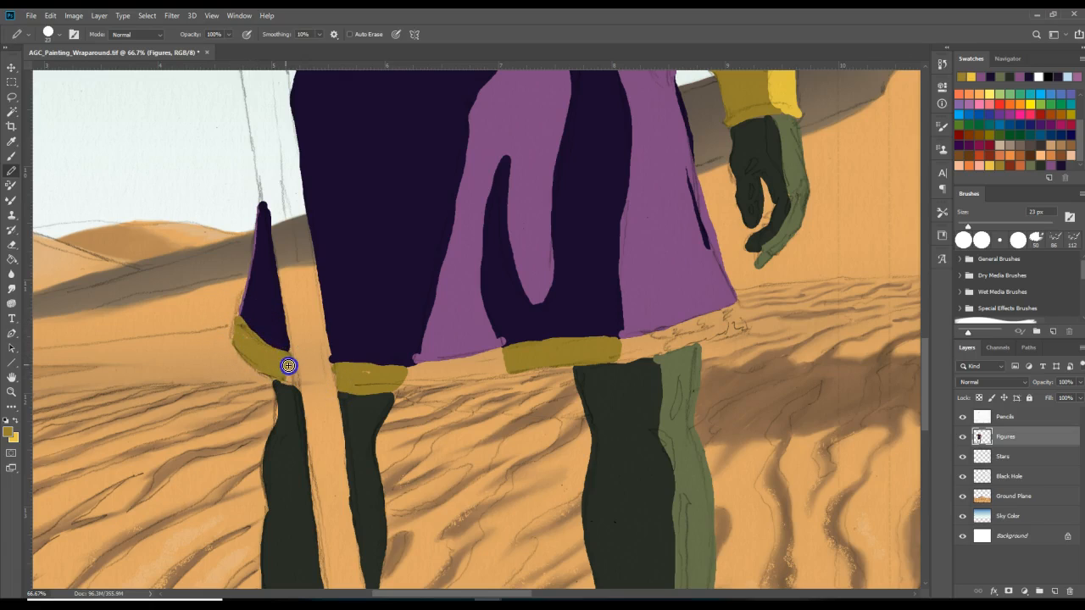
{"action": "mouse_move", "coordinate": [265, 365]}
{"action": "left_mouse_down"}
{"action": "mouse_move", "coordinate": [274, 329]}
{"action": "mouse_move", "coordinate": [232, 369]}
{"action": "mouse_move", "coordinate": [254, 349]}
{"action": "left_mouse_up"}
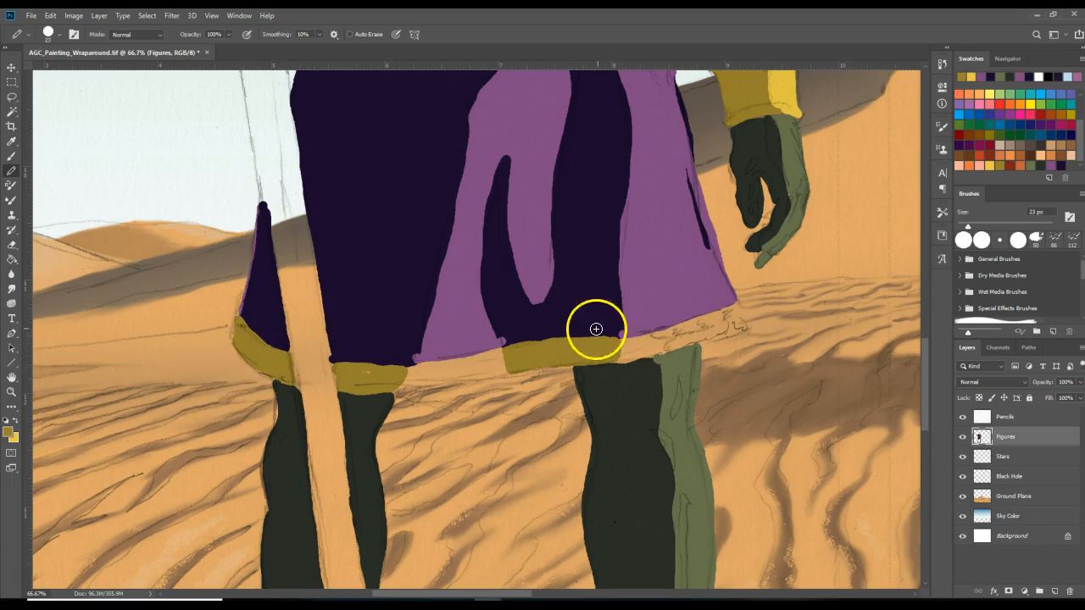
- Switch the foreground color to bright yellow and paint the lit sections of the tunic's hem band below the light purple folds
{"action": "left_click", "coordinate": [15, 421]}
{"action": "left_click_drag", "start_coordinate": [424, 356], "coordinate": [421, 366]}
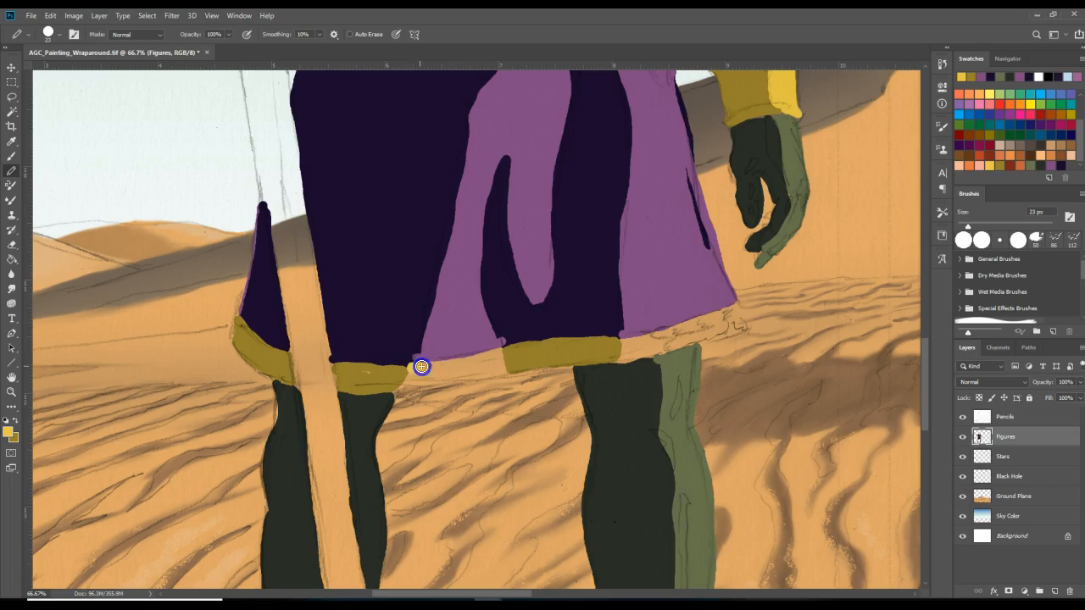
{"action": "mouse_move", "coordinate": [502, 362]}
{"action": "left_mouse_down"}
{"action": "mouse_move", "coordinate": [399, 388]}
{"action": "mouse_move", "coordinate": [483, 354]}
{"action": "mouse_move", "coordinate": [476, 371]}
{"action": "mouse_move", "coordinate": [501, 359]}
{"action": "left_mouse_up"}
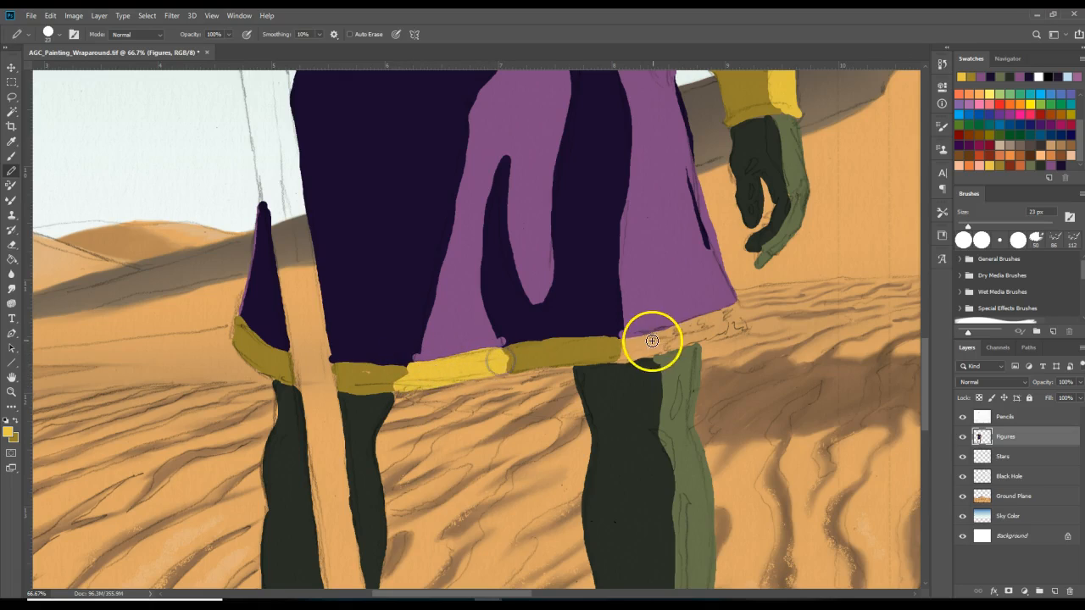
{"action": "mouse_move", "coordinate": [623, 342]}
{"action": "left_mouse_down"}
{"action": "mouse_move", "coordinate": [629, 356]}
{"action": "mouse_move", "coordinate": [677, 328]}
{"action": "mouse_move", "coordinate": [683, 347]}
{"action": "mouse_move", "coordinate": [625, 358]}
{"action": "mouse_move", "coordinate": [732, 323]}
{"action": "mouse_move", "coordinate": [632, 352]}
{"action": "mouse_move", "coordinate": [732, 310]}
{"action": "mouse_move", "coordinate": [675, 349]}
{"action": "mouse_move", "coordinate": [624, 345]}
{"action": "mouse_move", "coordinate": [731, 313]}
{"action": "left_mouse_up"}
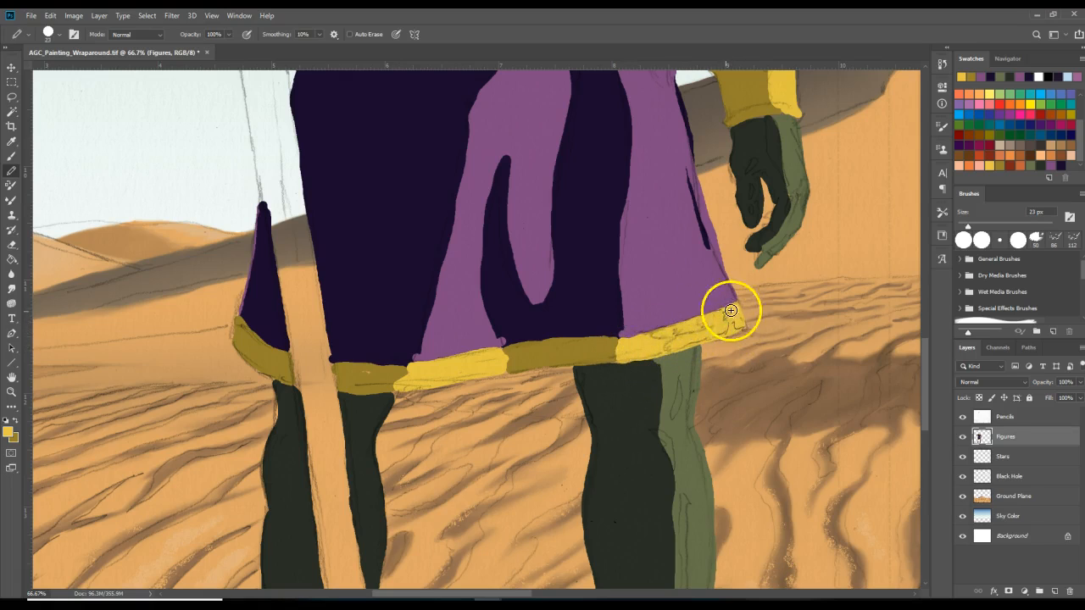
- Set the foreground color to medium brown and the background color to dark brown for the staff
{"action": "left_click_drag", "start_coordinate": [924, 377], "coordinate": [925, 305]}
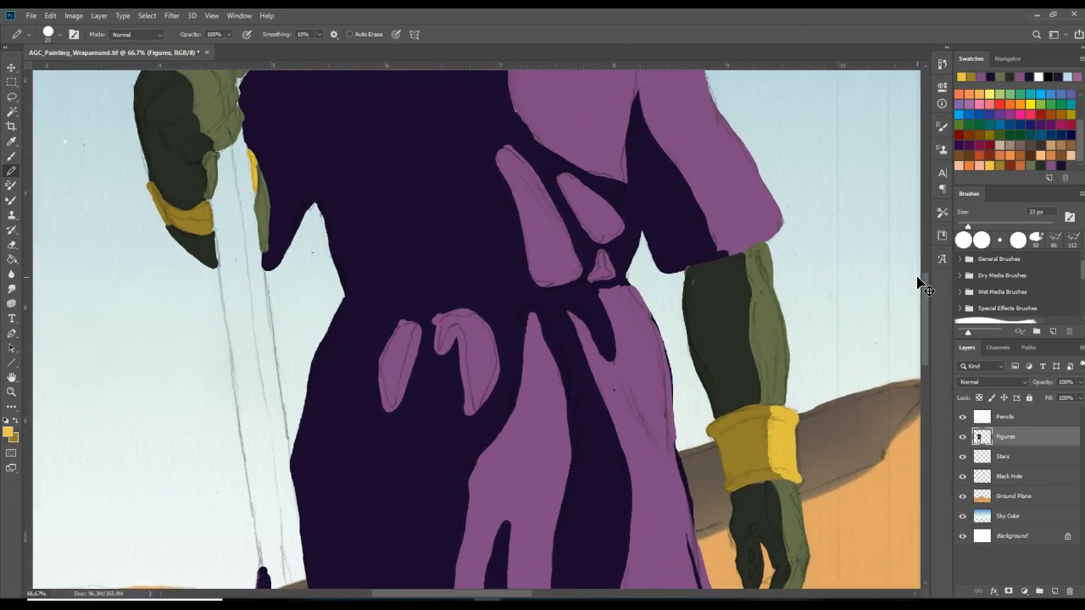
{"action": "key", "text": "ctrl+0"}
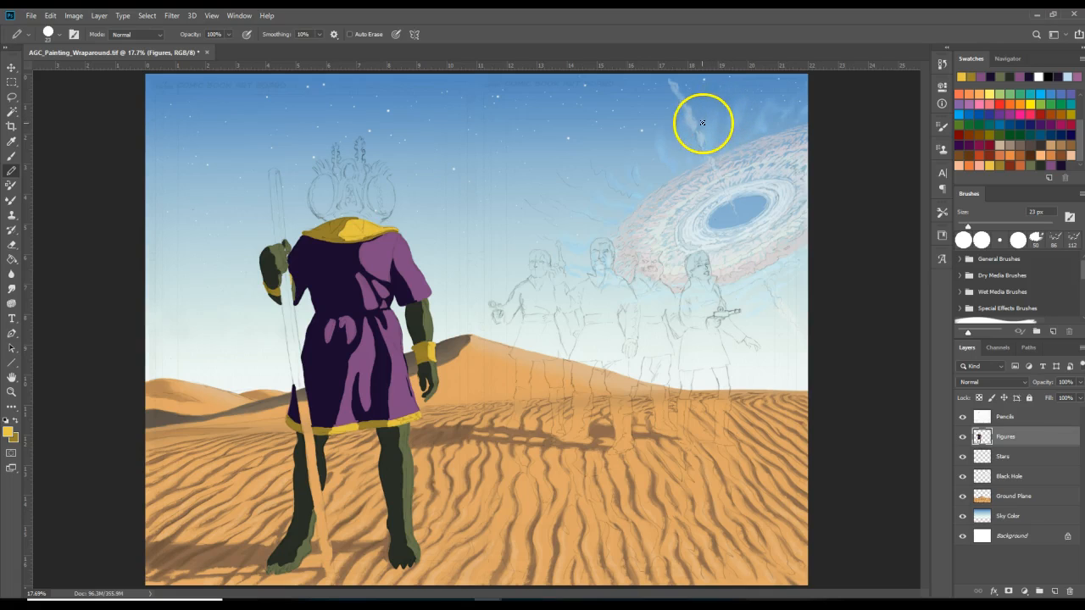
{"action": "left_click_drag", "start_coordinate": [702, 126], "coordinate": [692, 122]}
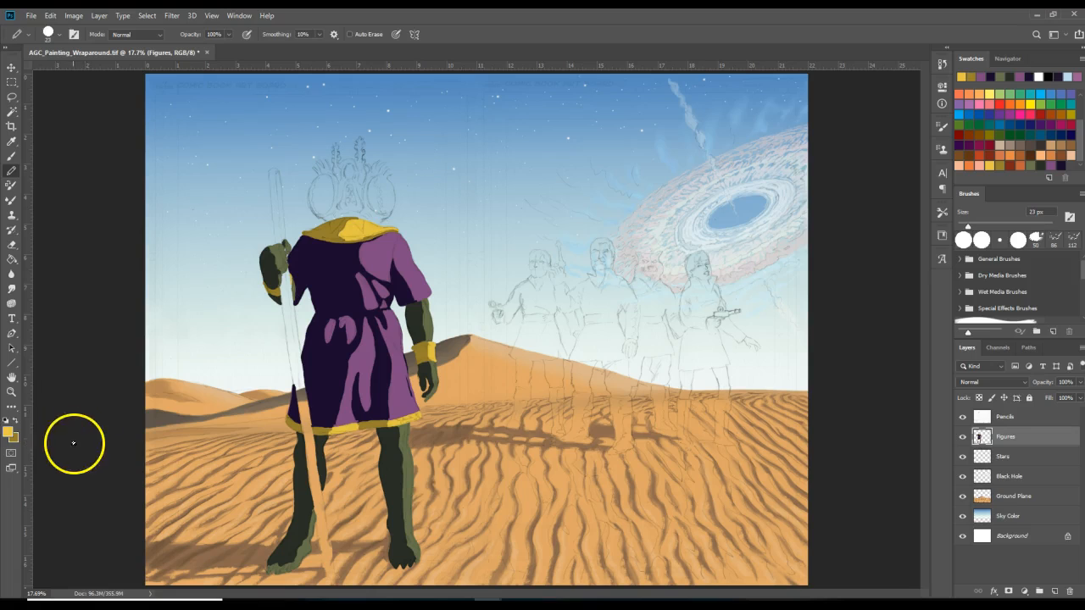
{"action": "left_click", "coordinate": [12, 392]}
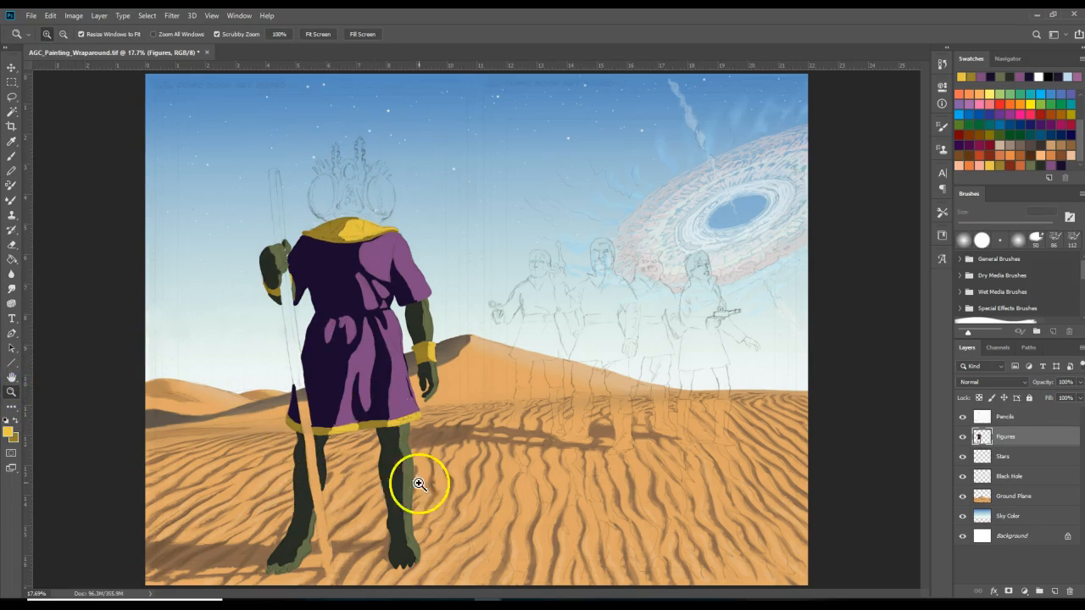
{"action": "left_click", "coordinate": [283, 212]}
{"action": "left_click", "coordinate": [223, 157]}
{"action": "left_click", "coordinate": [225, 155]}
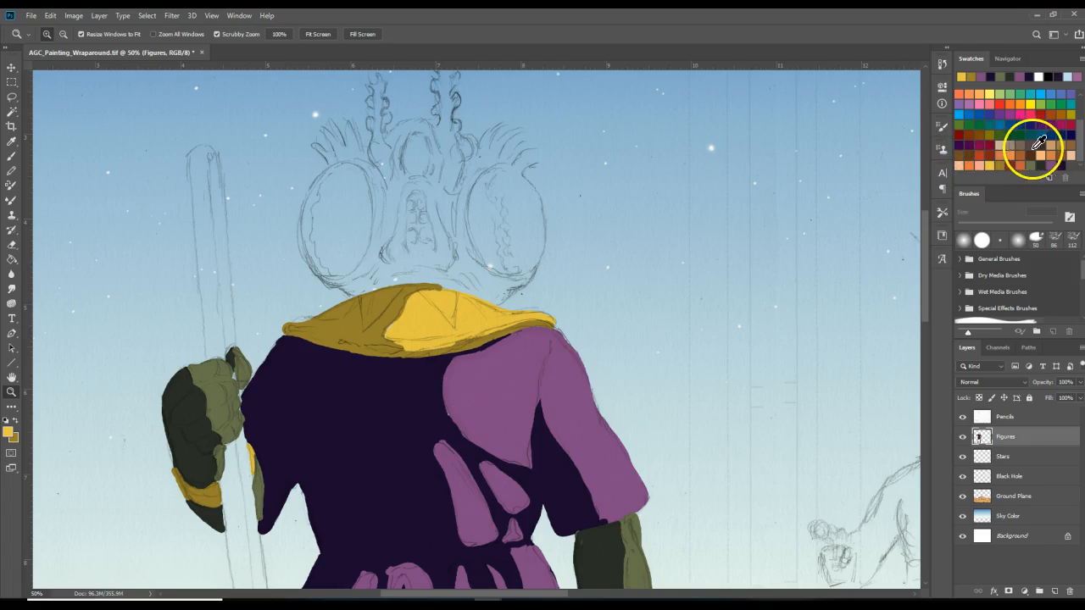
{"action": "left_click", "coordinate": [963, 156]}
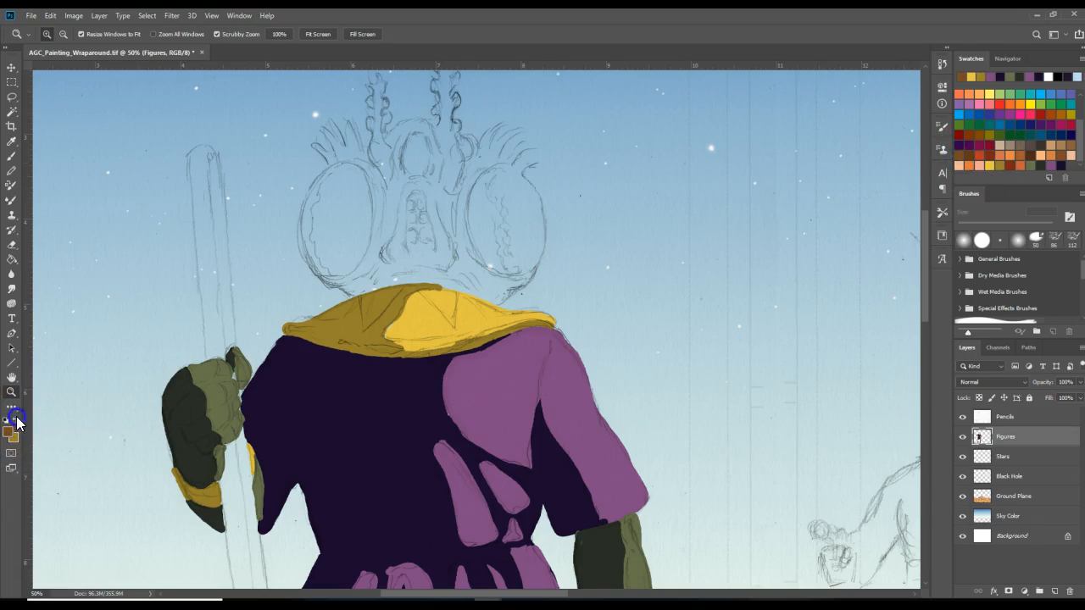
{"action": "left_click", "coordinate": [965, 149]}
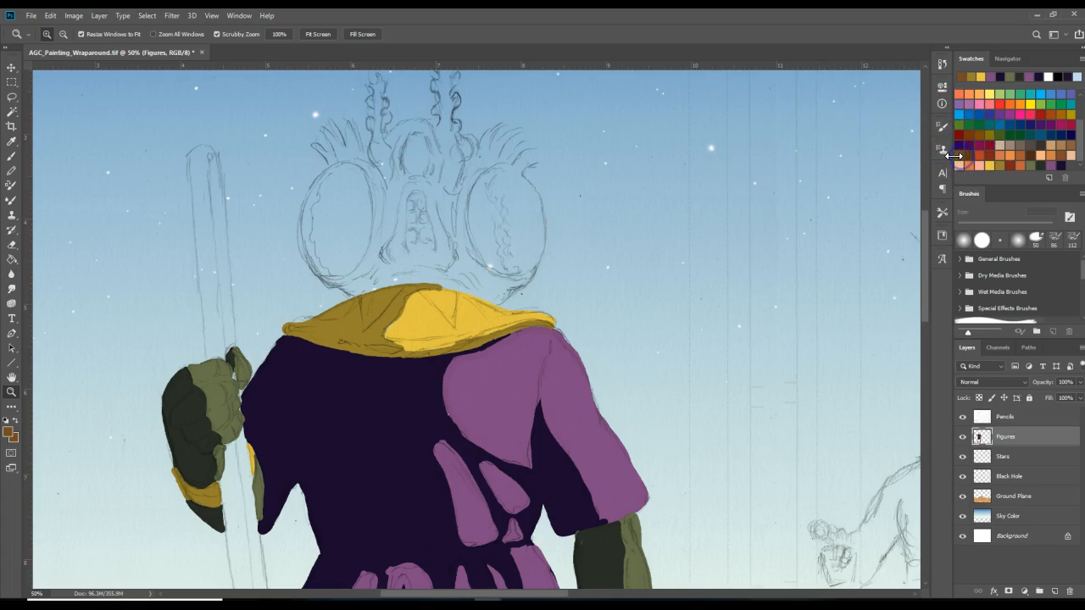
{"action": "left_click", "coordinate": [10, 434]}
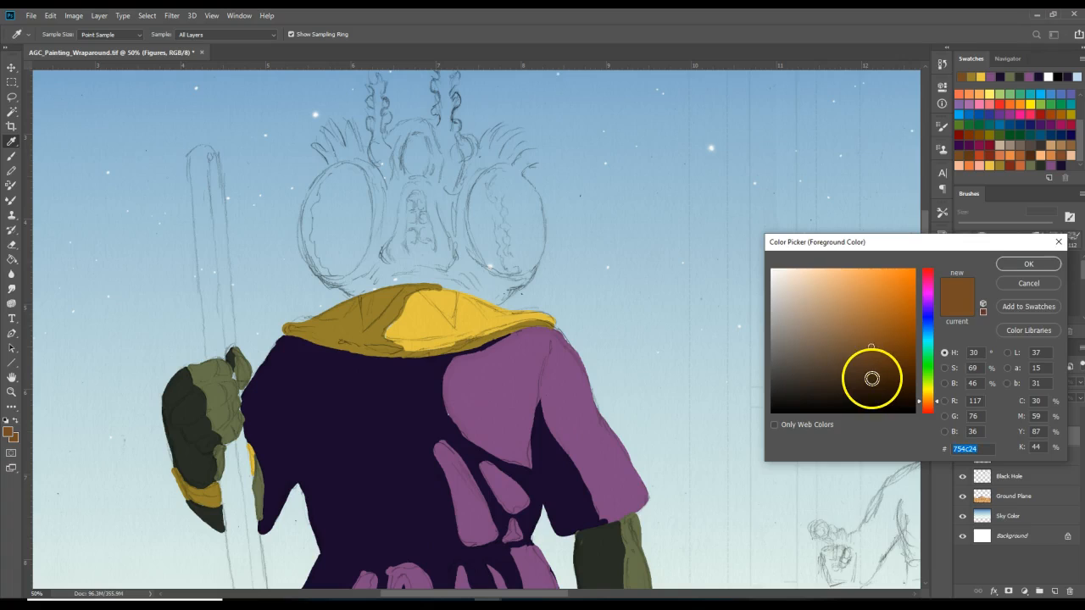
{"action": "left_click", "coordinate": [1037, 265]}
{"action": "key", "text": "z"}
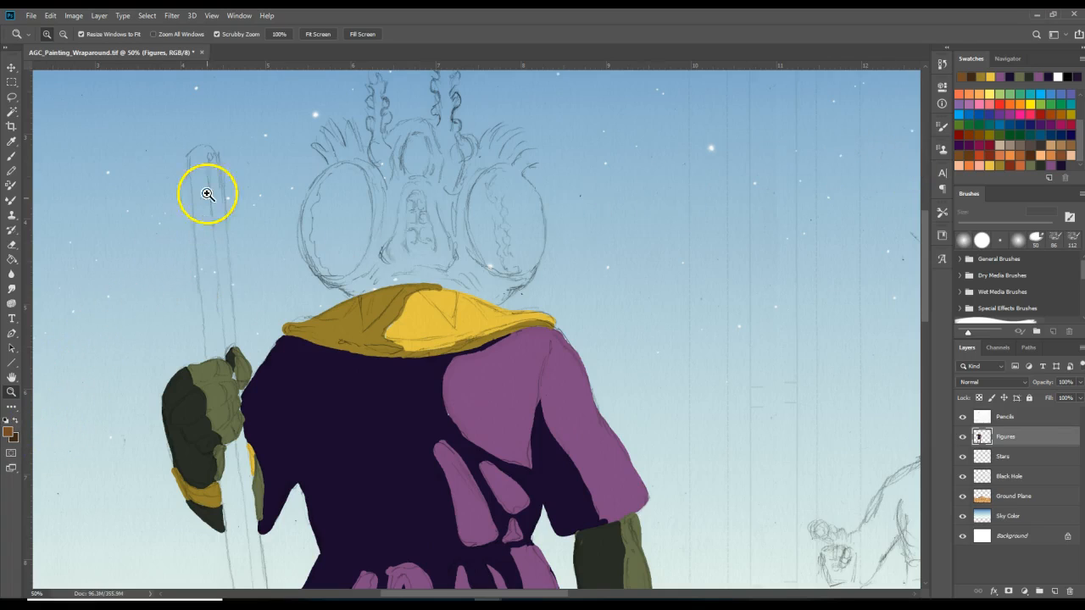
- Paint the lit side of the staff above the gripping hand in medium brown with the Pencil
{"action": "left_click", "coordinate": [13, 171]}
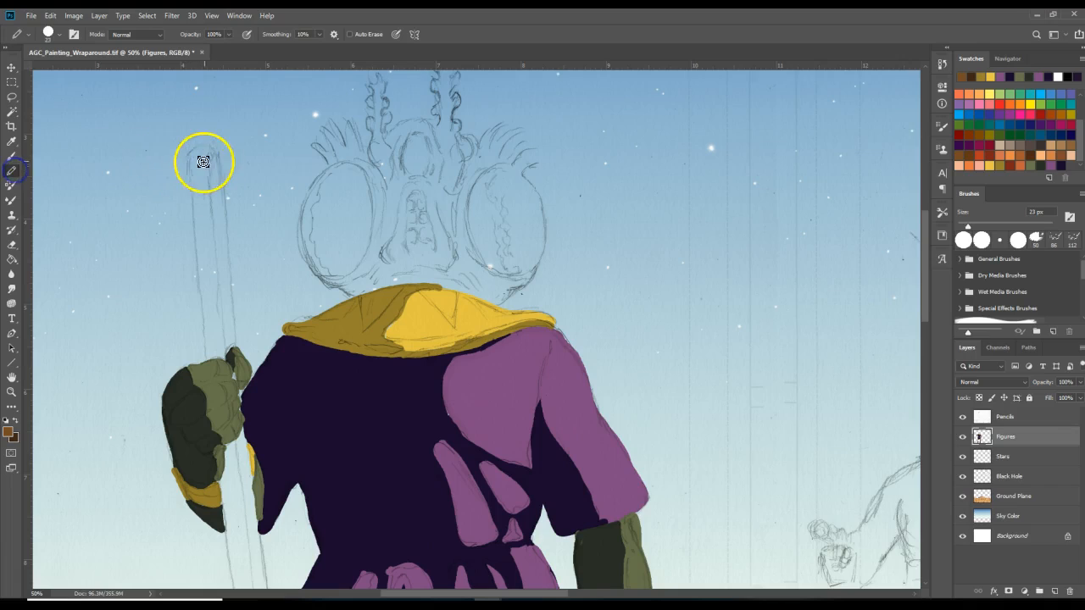
{"action": "left_click_drag", "start_coordinate": [213, 160], "coordinate": [214, 179]}
{"action": "left_click_drag", "start_coordinate": [217, 216], "coordinate": [221, 266]}
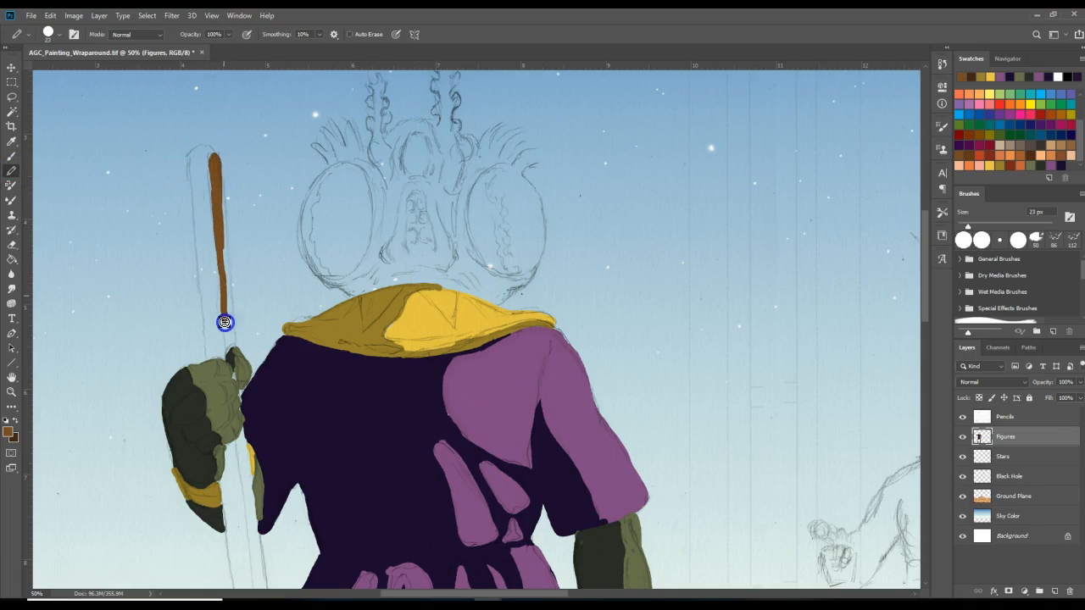
{"action": "left_click_drag", "start_coordinate": [226, 336], "coordinate": [228, 354]}
{"action": "left_click_drag", "start_coordinate": [214, 161], "coordinate": [221, 211]}
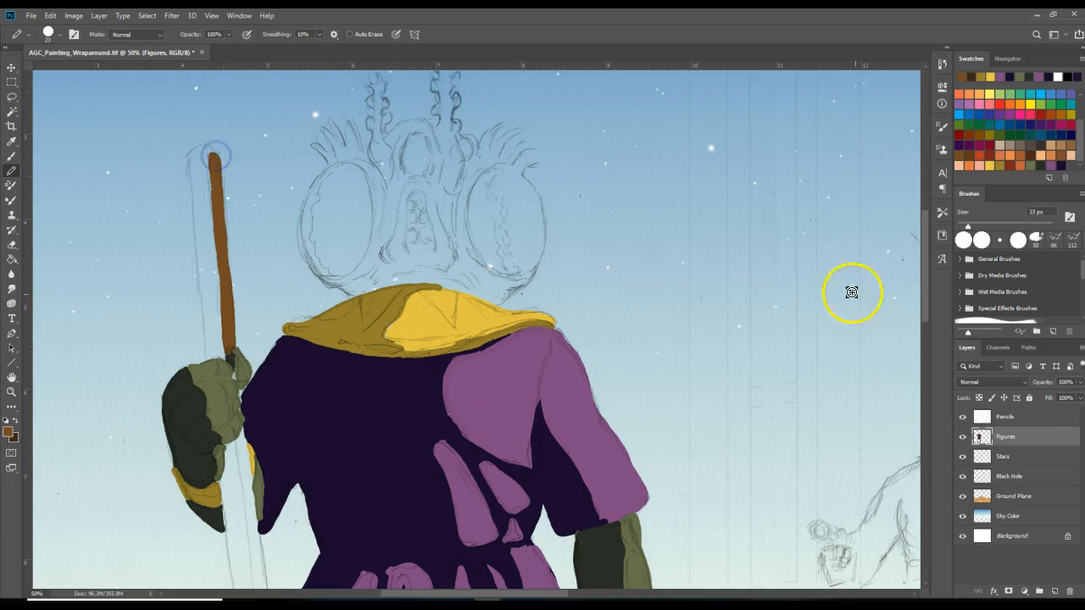
- Paint the staff's lit side in medium brown from below the hand, past the tunic, down to the lower leg
{"action": "left_click_drag", "start_coordinate": [923, 308], "coordinate": [911, 368]}
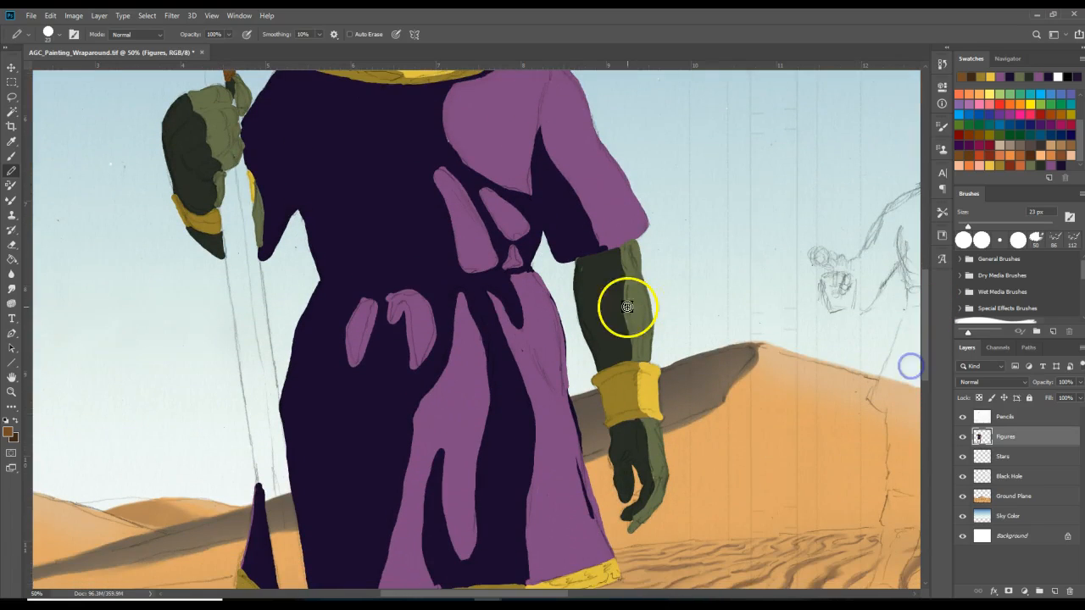
{"action": "left_click_drag", "start_coordinate": [239, 170], "coordinate": [263, 346]}
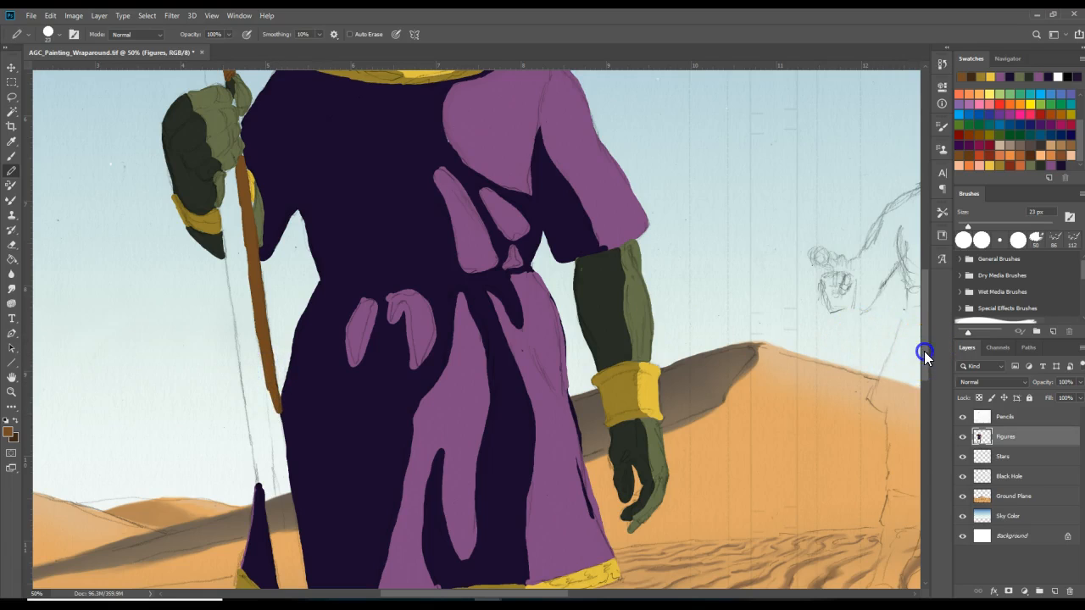
{"action": "left_click_drag", "start_coordinate": [924, 354], "coordinate": [915, 375]}
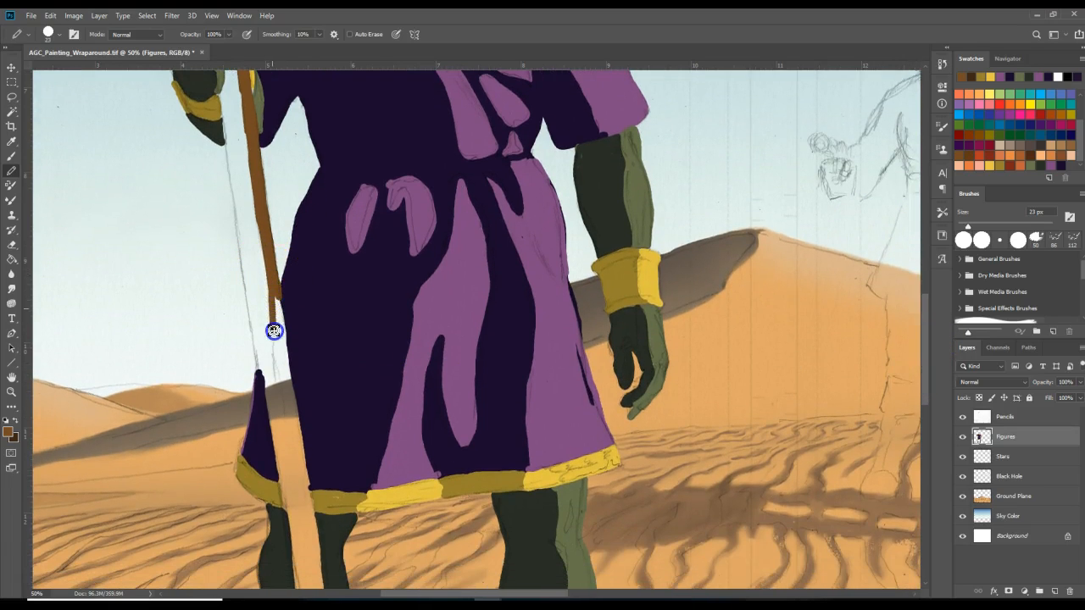
{"action": "left_click_drag", "start_coordinate": [277, 335], "coordinate": [287, 411]}
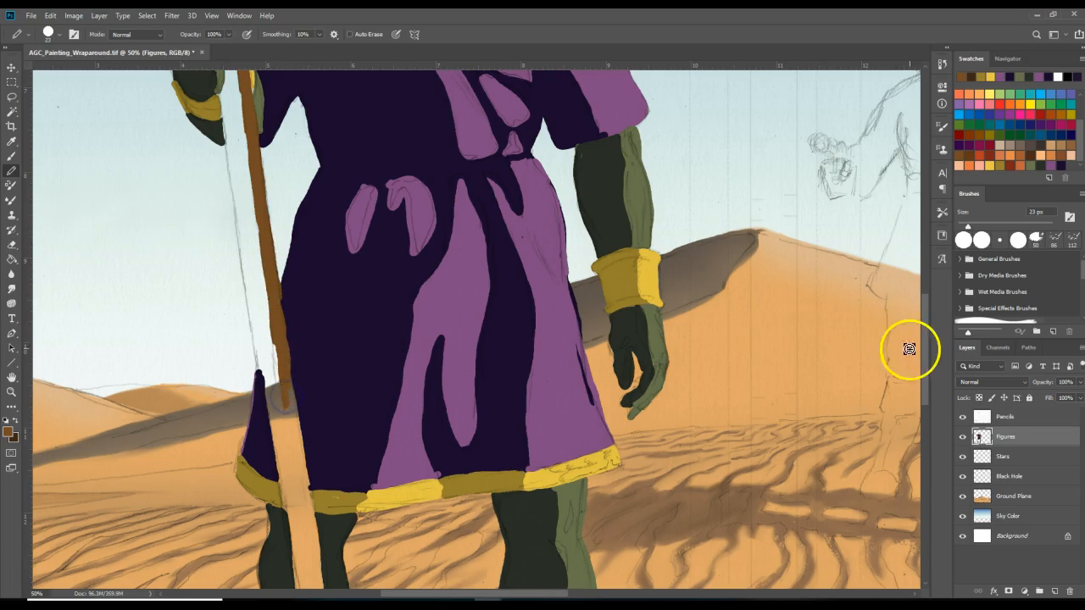
{"action": "left_click_drag", "start_coordinate": [925, 358], "coordinate": [919, 388]}
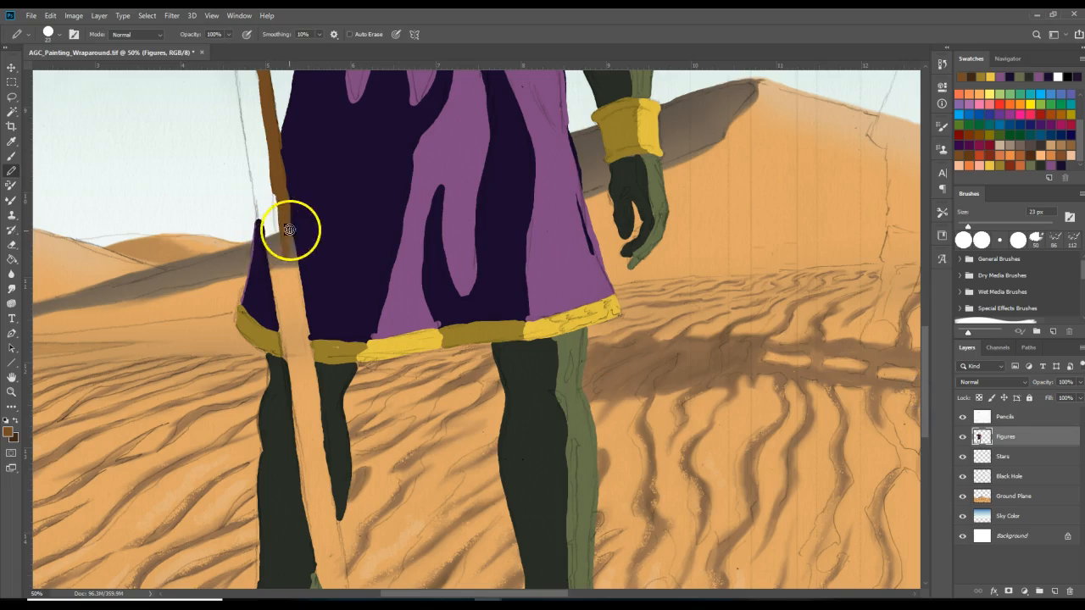
{"action": "left_click_drag", "start_coordinate": [289, 255], "coordinate": [296, 313]}
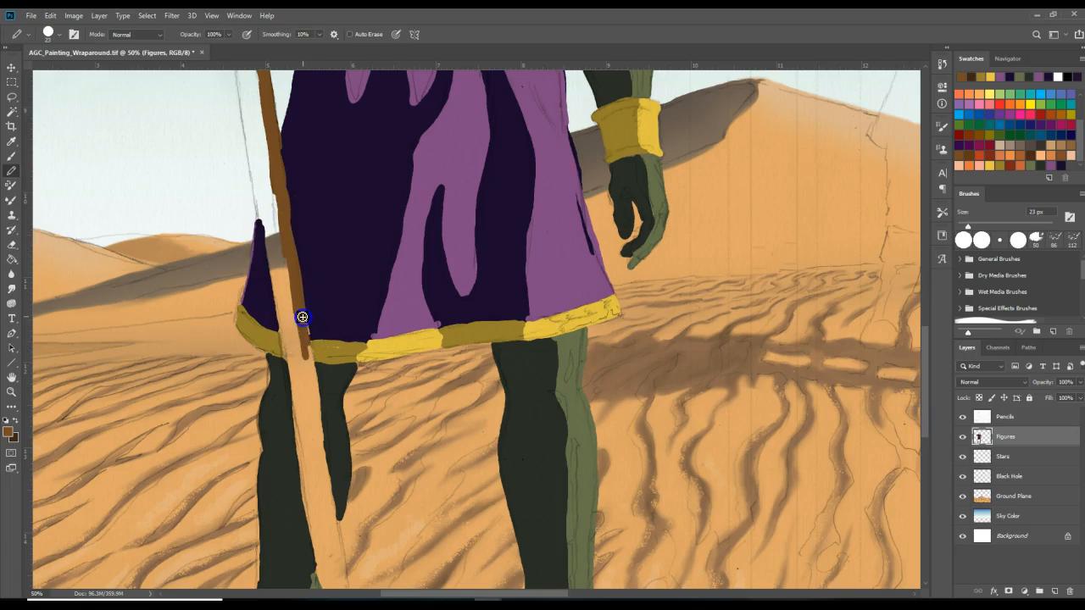
{"action": "left_click_drag", "start_coordinate": [310, 359], "coordinate": [315, 413]}
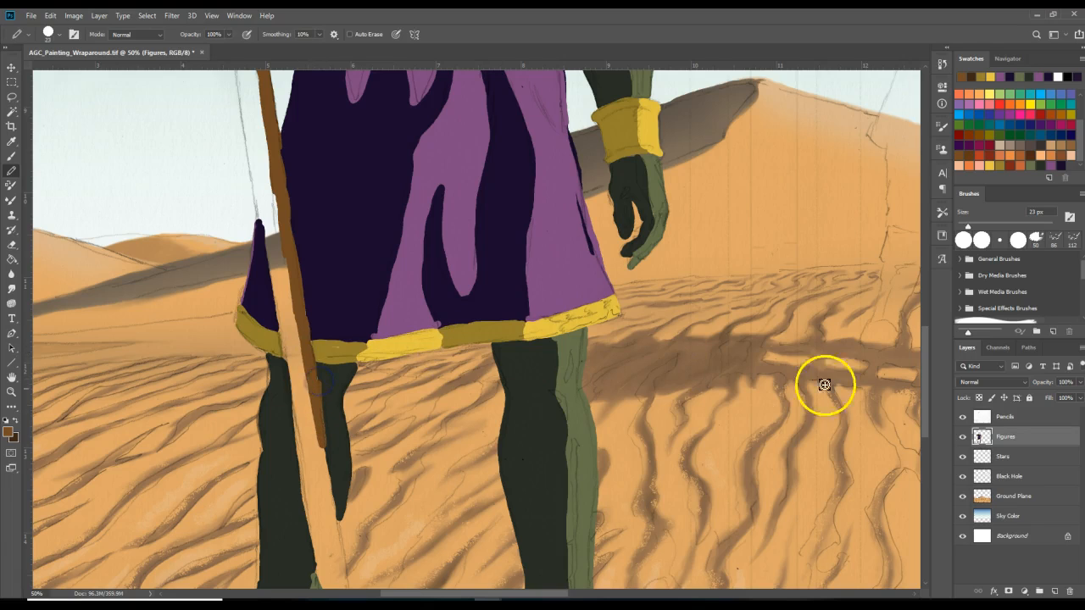
- Extend the staff's medium brown lit side down to its foot in the sand and undo the last touch-up at the tip
{"action": "left_click_drag", "start_coordinate": [922, 411], "coordinate": [919, 446]}
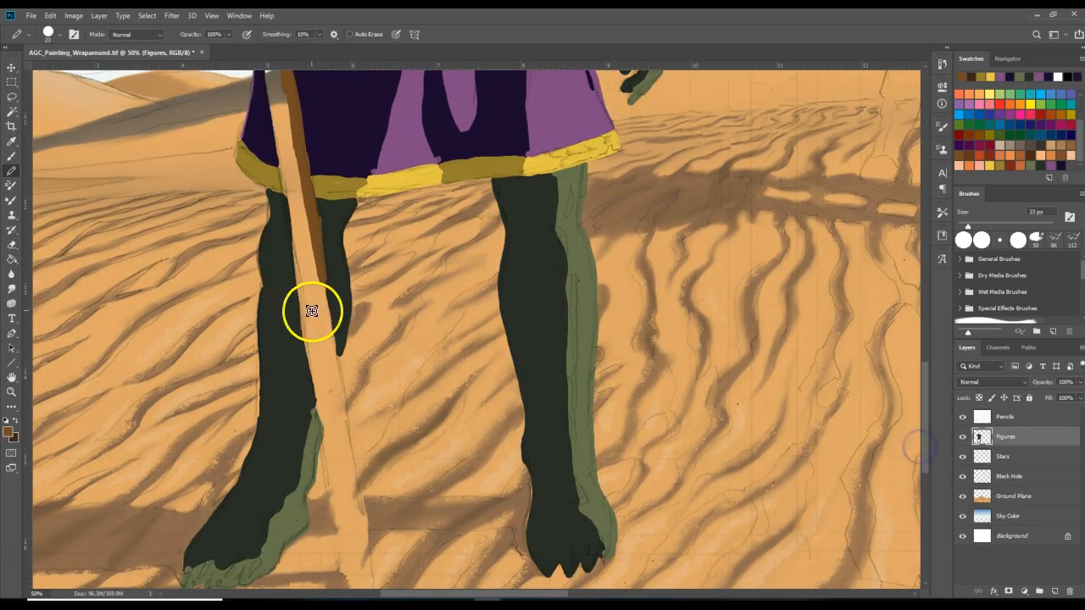
{"action": "mouse_move", "coordinate": [315, 279]}
{"action": "left_mouse_down"}
{"action": "mouse_move", "coordinate": [322, 331]}
{"action": "mouse_move", "coordinate": [323, 287]}
{"action": "left_mouse_up"}
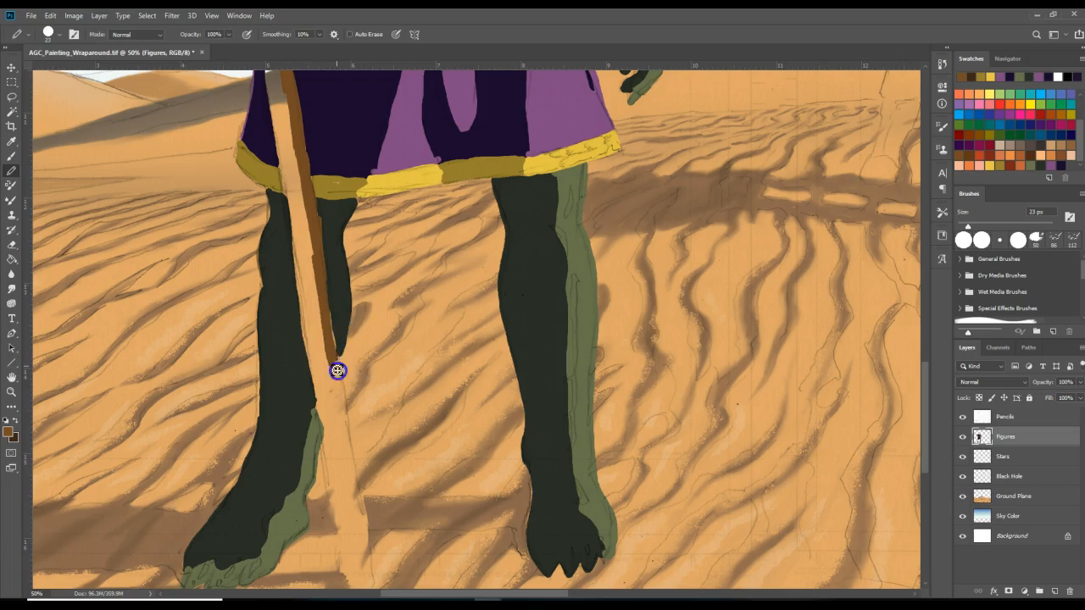
{"action": "mouse_move", "coordinate": [331, 364]}
{"action": "left_mouse_down"}
{"action": "mouse_move", "coordinate": [359, 516]}
{"action": "mouse_move", "coordinate": [347, 440]}
{"action": "left_mouse_up"}
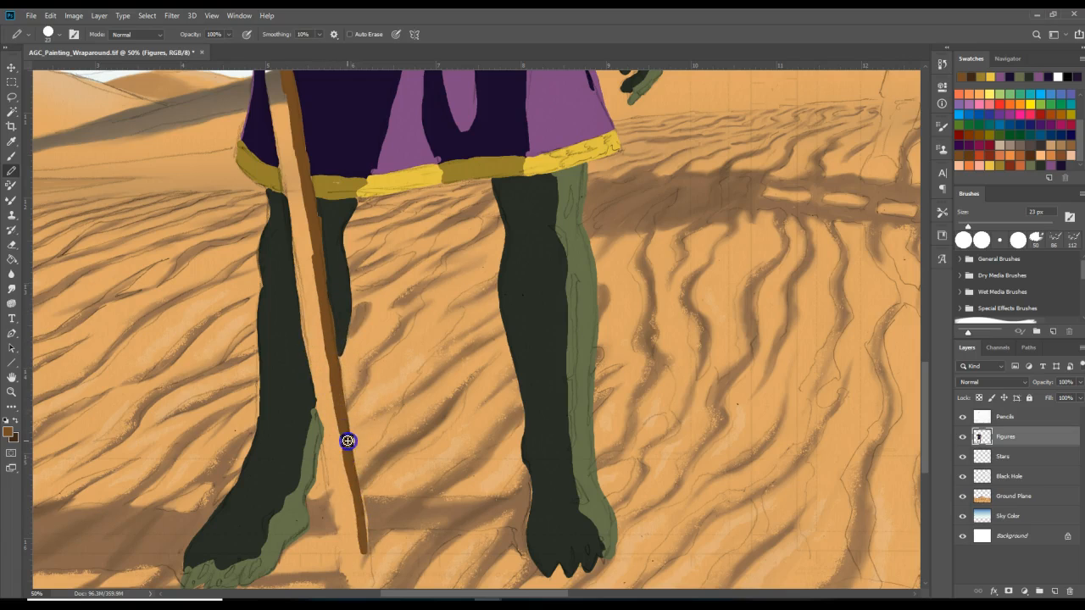
{"action": "mouse_move", "coordinate": [363, 557]}
{"action": "left_mouse_down"}
{"action": "mouse_move", "coordinate": [359, 504]}
{"action": "mouse_move", "coordinate": [369, 556]}
{"action": "left_mouse_up"}
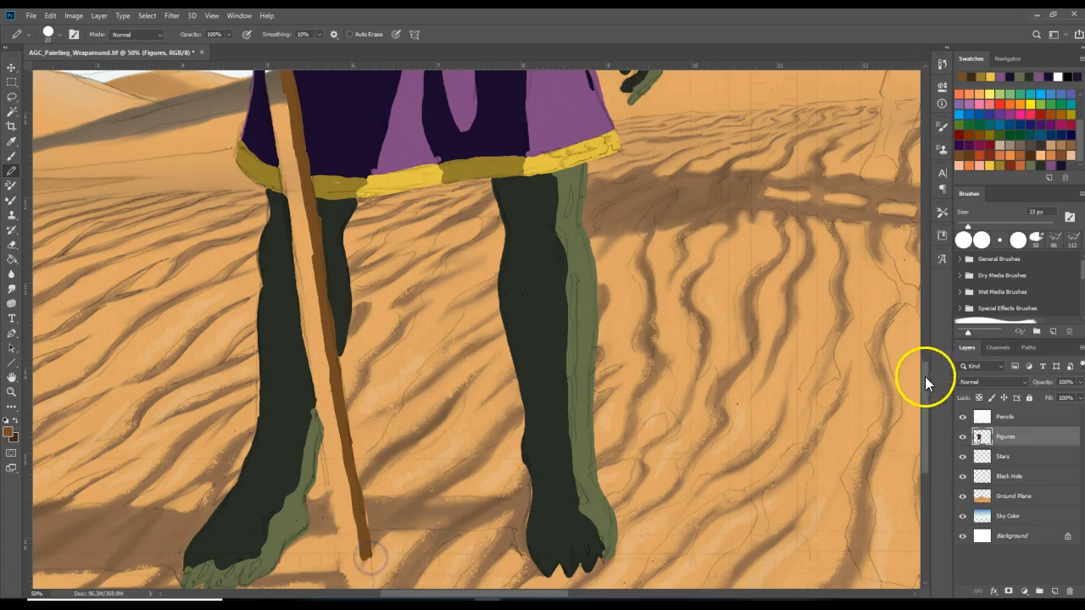
{"action": "left_click_drag", "start_coordinate": [923, 398], "coordinate": [919, 416]}
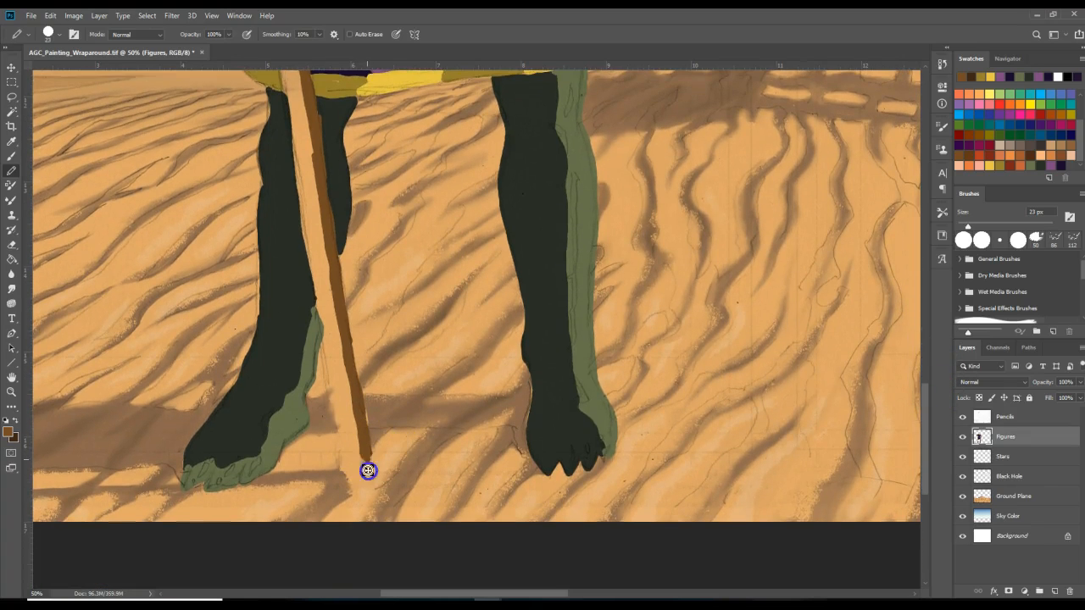
{"action": "mouse_move", "coordinate": [363, 484]}
{"action": "left_mouse_down"}
{"action": "mouse_move", "coordinate": [351, 367]}
{"action": "mouse_move", "coordinate": [363, 447]}
{"action": "left_mouse_up"}
{"action": "left_click_drag", "start_coordinate": [322, 217], "coordinate": [331, 290]}
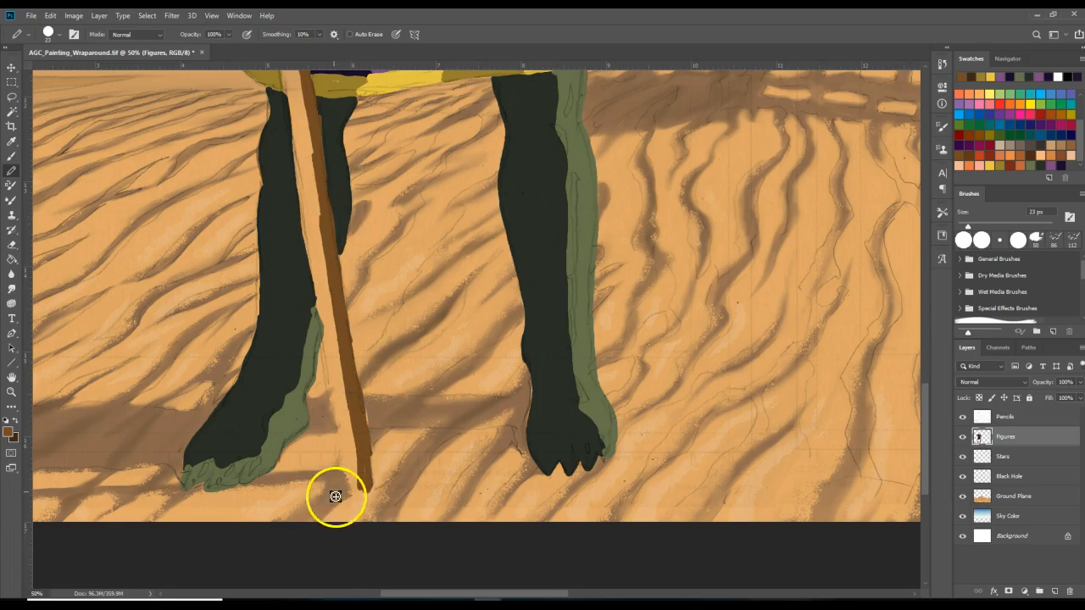
{"action": "mouse_move", "coordinate": [353, 486]}
{"action": "left_mouse_down"}
{"action": "mouse_move", "coordinate": [339, 484]}
{"action": "mouse_move", "coordinate": [367, 486]}
{"action": "left_mouse_up"}
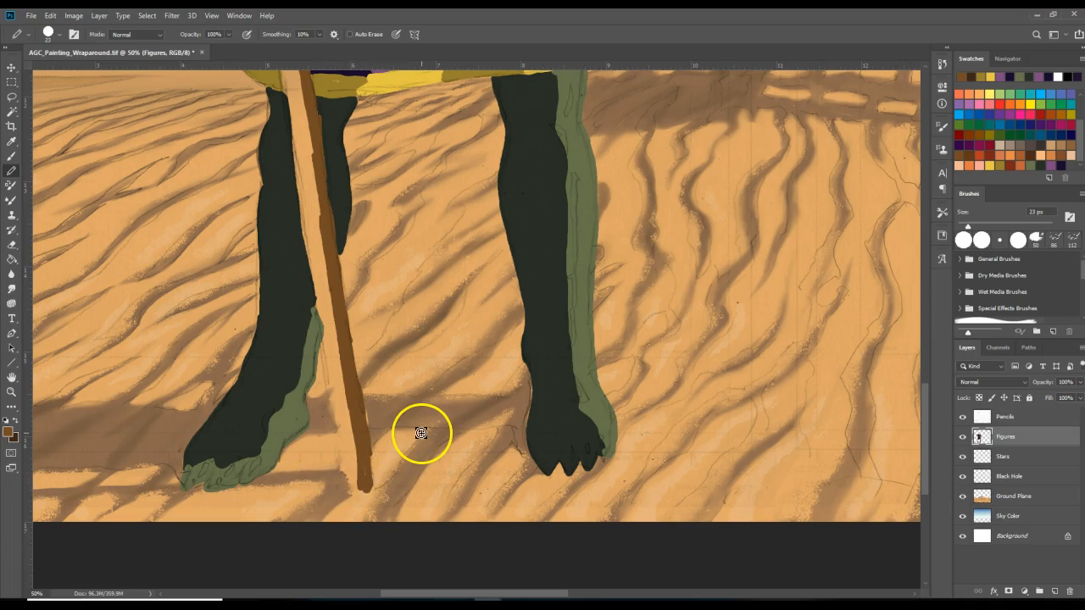
{"action": "key", "text": "ctrl+z"}
{"action": "left_click", "coordinate": [409, 391]}
- Switch the foreground color to dark brown and paint the shadow side of the staff's lower part beside the legs
{"action": "left_click", "coordinate": [16, 420]}
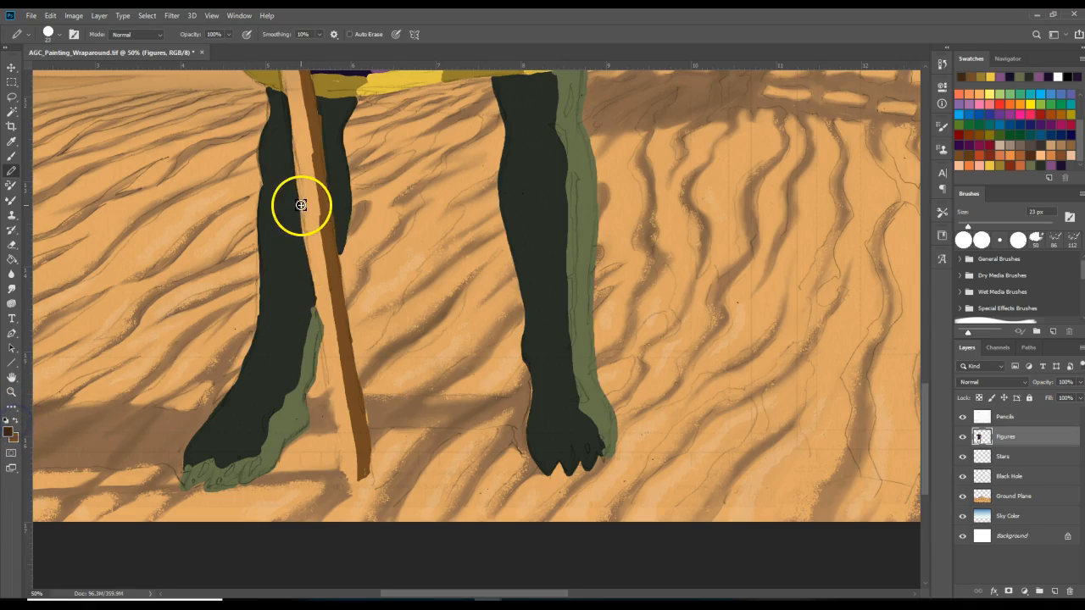
{"action": "left_click_drag", "start_coordinate": [310, 252], "coordinate": [304, 205]}
{"action": "mouse_move", "coordinate": [314, 262]}
{"action": "left_mouse_down"}
{"action": "mouse_move", "coordinate": [335, 331]}
{"action": "mouse_move", "coordinate": [321, 301]}
{"action": "mouse_move", "coordinate": [325, 338]}
{"action": "mouse_move", "coordinate": [319, 293]}
{"action": "mouse_move", "coordinate": [329, 356]}
{"action": "mouse_move", "coordinate": [316, 294]}
{"action": "mouse_move", "coordinate": [335, 321]}
{"action": "mouse_move", "coordinate": [322, 341]}
{"action": "mouse_move", "coordinate": [331, 392]}
{"action": "left_mouse_up"}
{"action": "left_click_drag", "start_coordinate": [322, 328], "coordinate": [341, 394]}
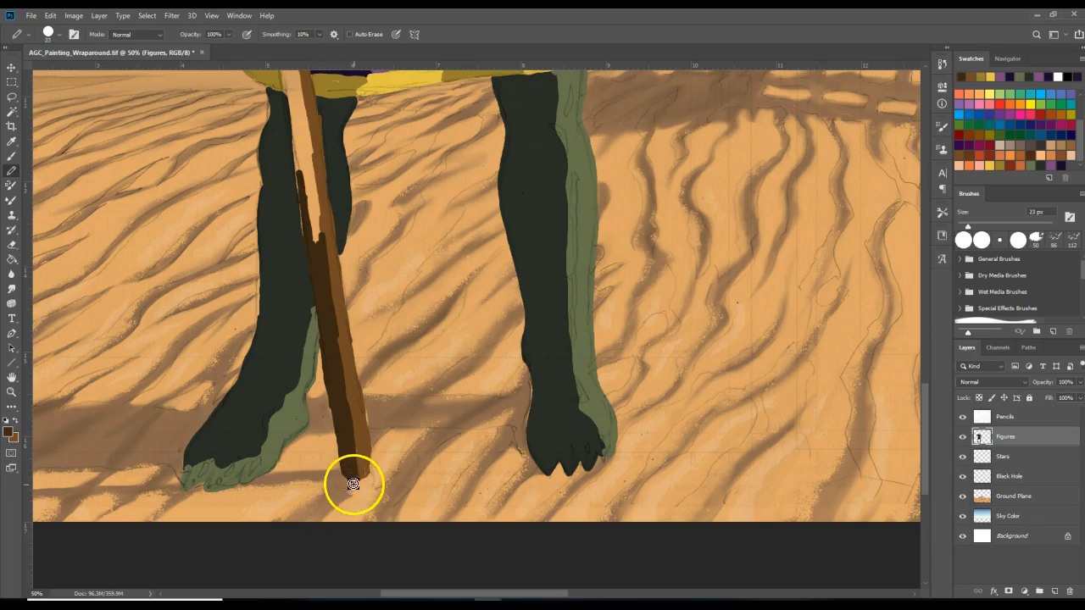
{"action": "mouse_move", "coordinate": [353, 456]}
{"action": "left_mouse_down"}
{"action": "mouse_move", "coordinate": [355, 490]}
{"action": "mouse_move", "coordinate": [330, 481]}
{"action": "left_mouse_up"}
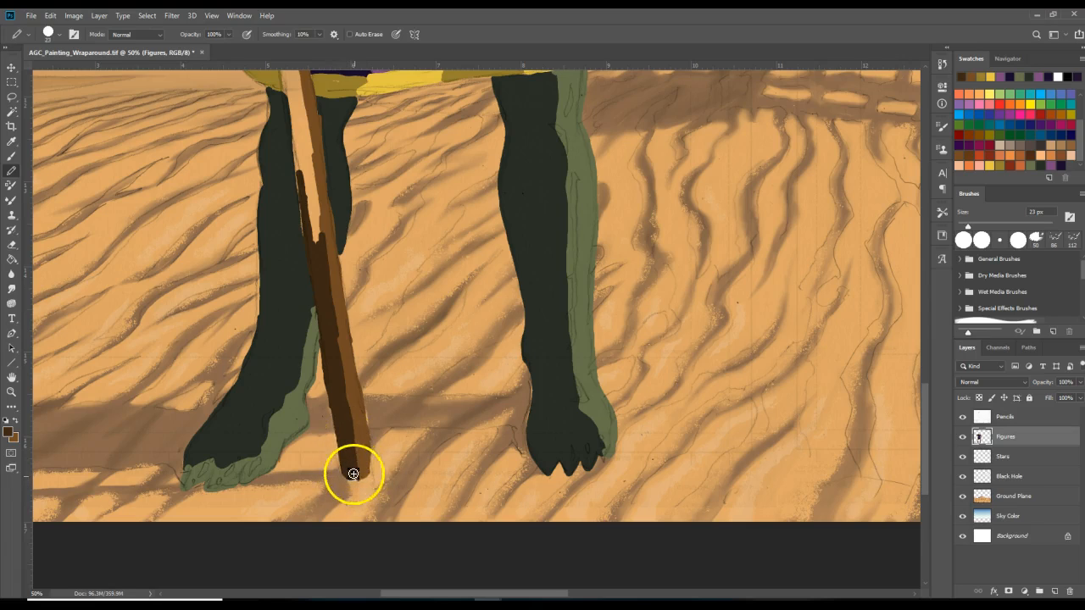
{"action": "left_click_drag", "start_coordinate": [316, 219], "coordinate": [308, 188]}
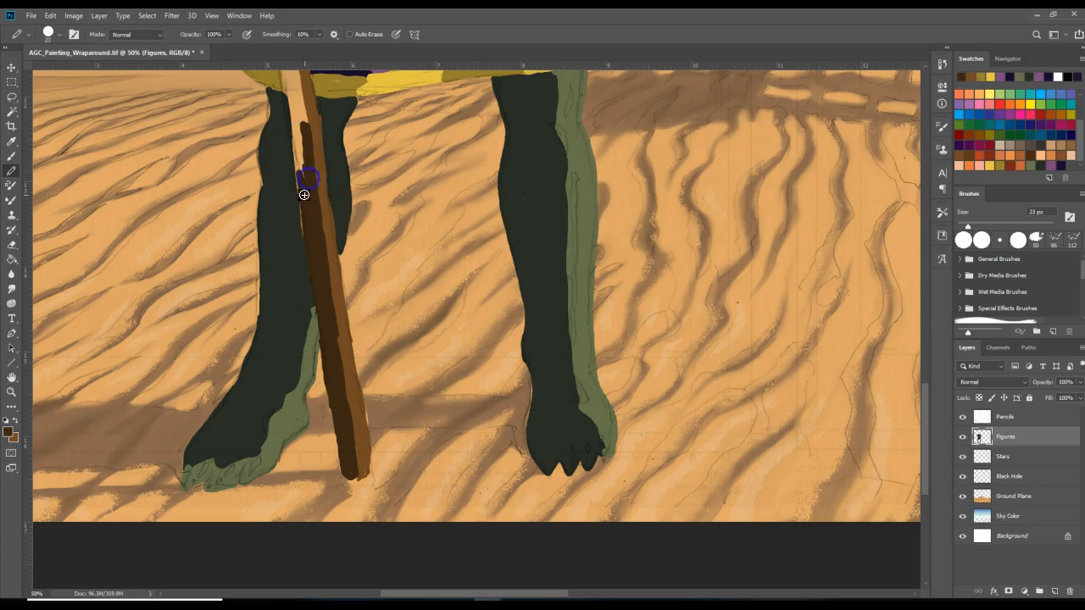
{"action": "left_click_drag", "start_coordinate": [298, 150], "coordinate": [294, 135]}
- Paint the staff's dark brown shadow side across the tunic's edge and hem band, joining it to the lower part
{"action": "left_click_drag", "start_coordinate": [927, 415], "coordinate": [932, 358]}
{"action": "left_click", "coordinate": [260, 193]}
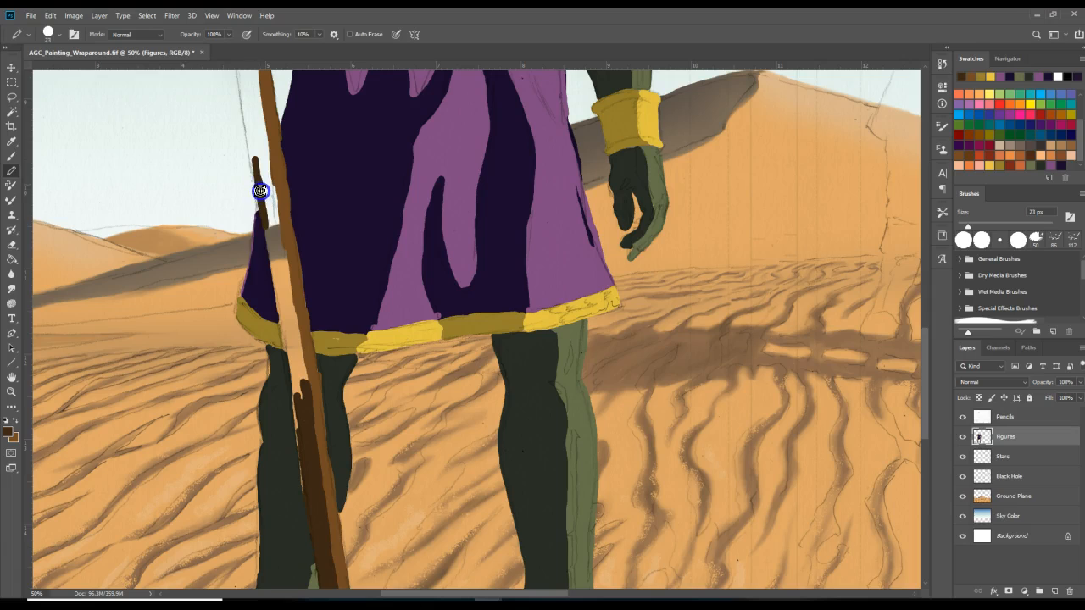
{"action": "mouse_move", "coordinate": [268, 242]}
{"action": "left_mouse_down"}
{"action": "mouse_move", "coordinate": [270, 183]}
{"action": "mouse_move", "coordinate": [282, 254]}
{"action": "mouse_move", "coordinate": [269, 229]}
{"action": "mouse_move", "coordinate": [269, 184]}
{"action": "mouse_move", "coordinate": [282, 275]}
{"action": "left_mouse_up"}
{"action": "left_click_drag", "start_coordinate": [304, 378], "coordinate": [277, 257]}
{"action": "left_click_drag", "start_coordinate": [288, 314], "coordinate": [274, 255]}
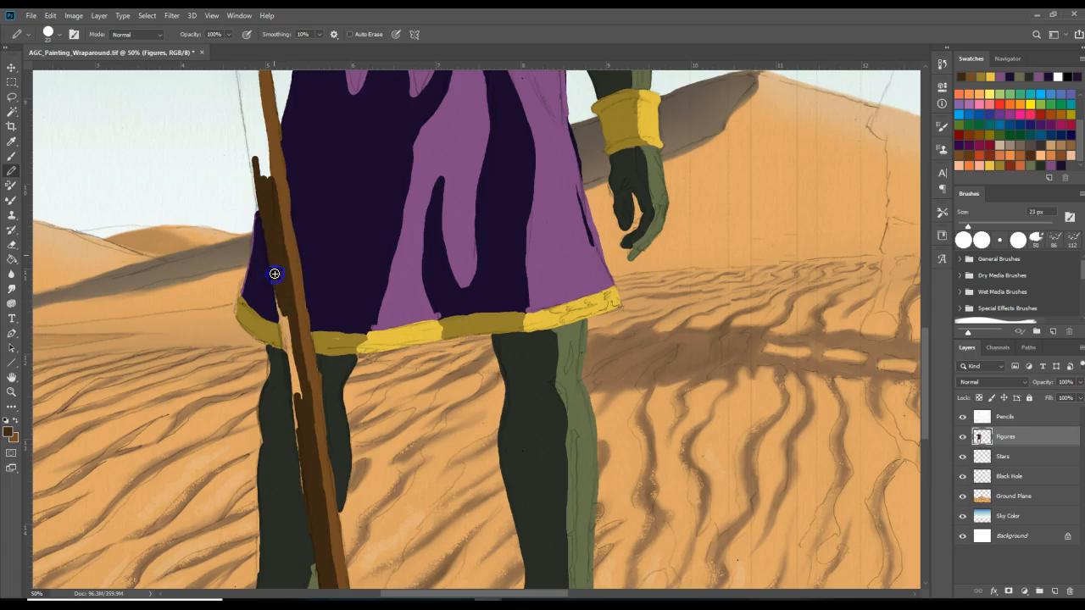
{"action": "left_click_drag", "start_coordinate": [279, 303], "coordinate": [293, 389]}
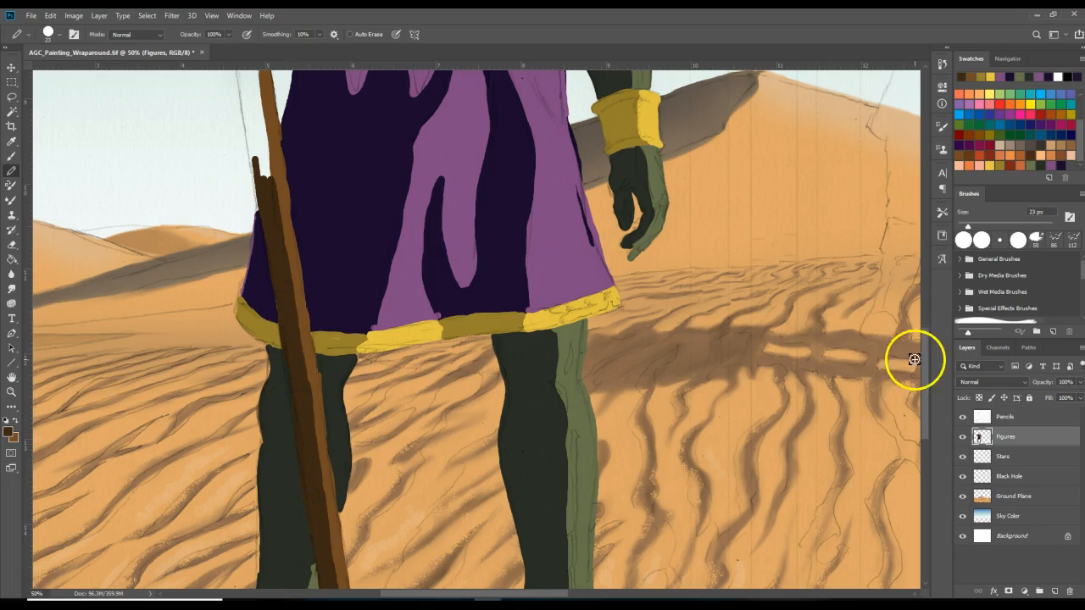
- Paint the staff's dark brown shadow side from the tunic up to the hand and from above the hand to the tip
{"action": "left_click_drag", "start_coordinate": [926, 376], "coordinate": [923, 354]}
{"action": "mouse_move", "coordinate": [229, 161]}
{"action": "left_mouse_down"}
{"action": "mouse_move", "coordinate": [243, 189]}
{"action": "mouse_move", "coordinate": [232, 174]}
{"action": "mouse_move", "coordinate": [238, 226]}
{"action": "left_mouse_up"}
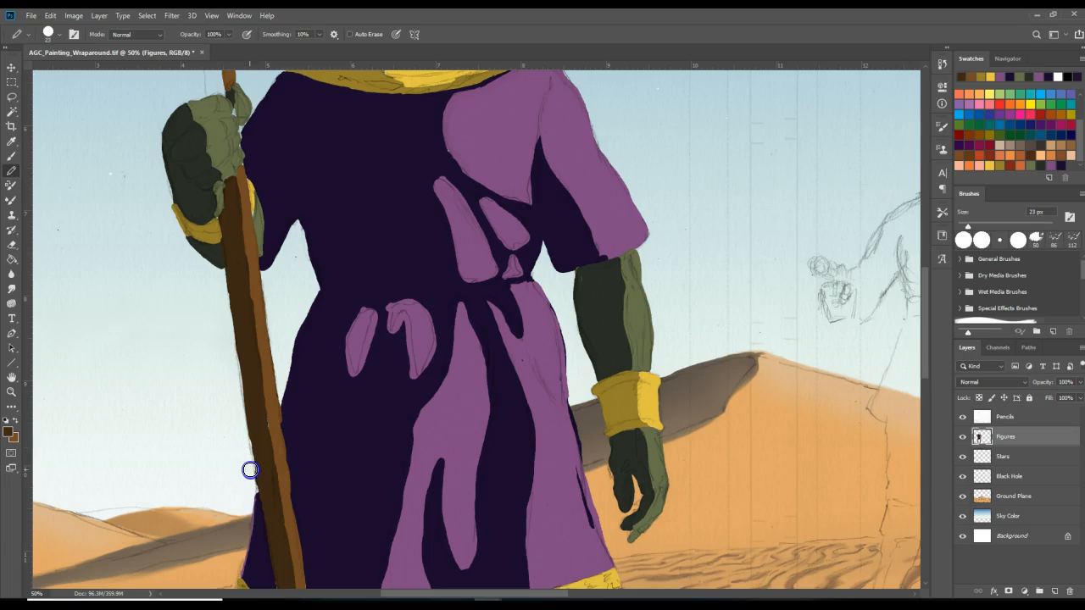
{"action": "mouse_move", "coordinate": [925, 354]}
{"action": "left_mouse_down"}
{"action": "mouse_move", "coordinate": [933, 283]}
{"action": "mouse_move", "coordinate": [911, 267]}
{"action": "left_mouse_up"}
{"action": "left_click_drag", "start_coordinate": [204, 169], "coordinate": [196, 171]}
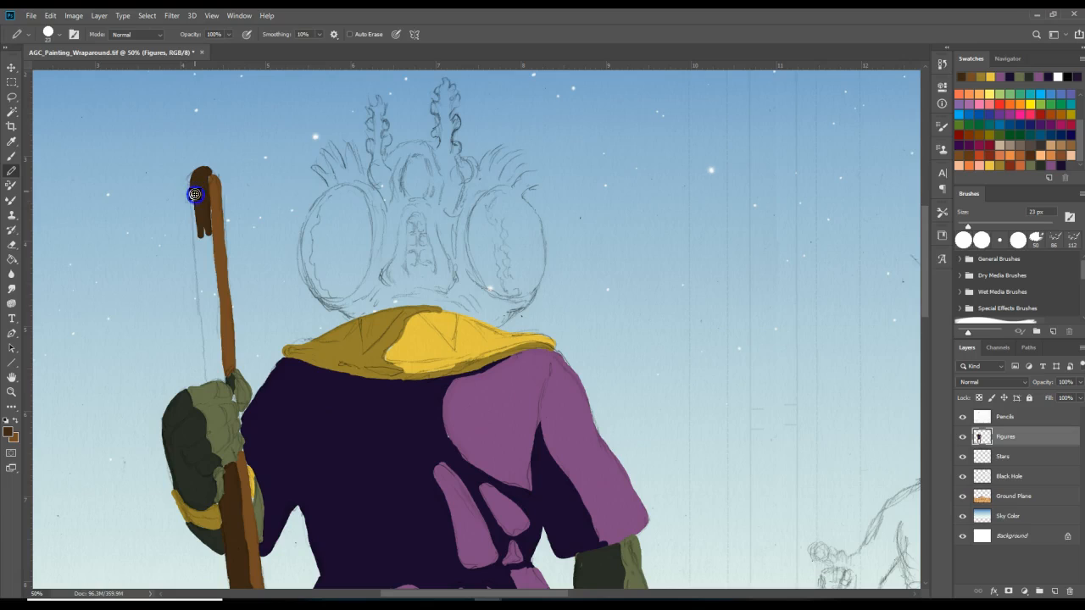
{"action": "left_click_drag", "start_coordinate": [208, 216], "coordinate": [204, 180]}
{"action": "mouse_move", "coordinate": [208, 254]}
{"action": "left_mouse_down"}
{"action": "mouse_move", "coordinate": [223, 381]}
{"action": "mouse_move", "coordinate": [208, 286]}
{"action": "left_mouse_up"}
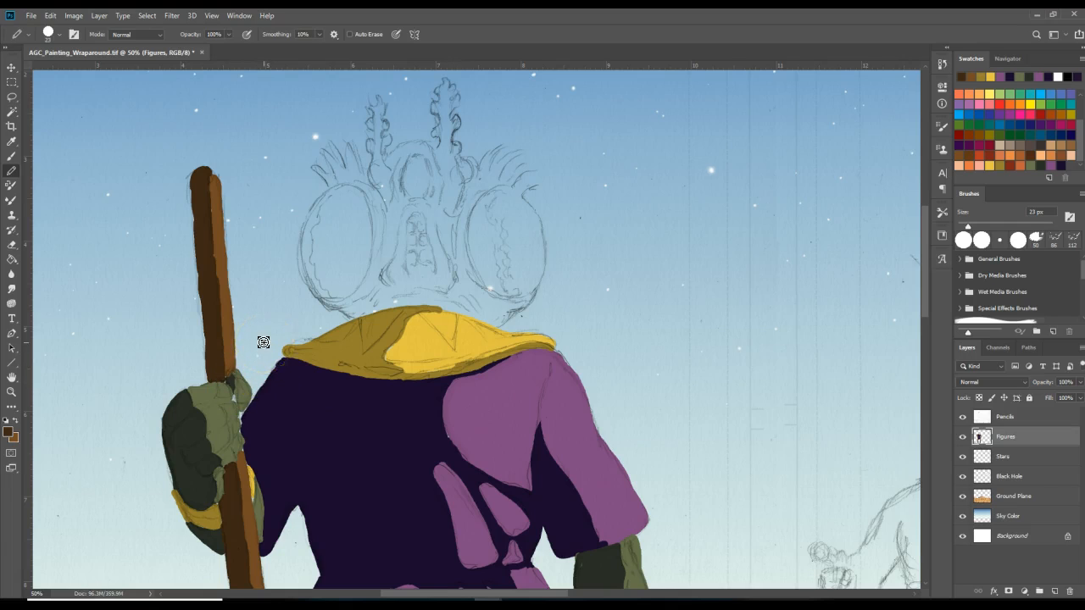
- Set the drawing colors to the skin swatches, dark green as foreground and olive green as background
{"action": "key", "text": "ctrl+minus"}
{"action": "key", "text": "ctrl+minus"}
{"action": "key", "text": "ctrl+minus"}
{"action": "key", "text": "ctrl+minus"}
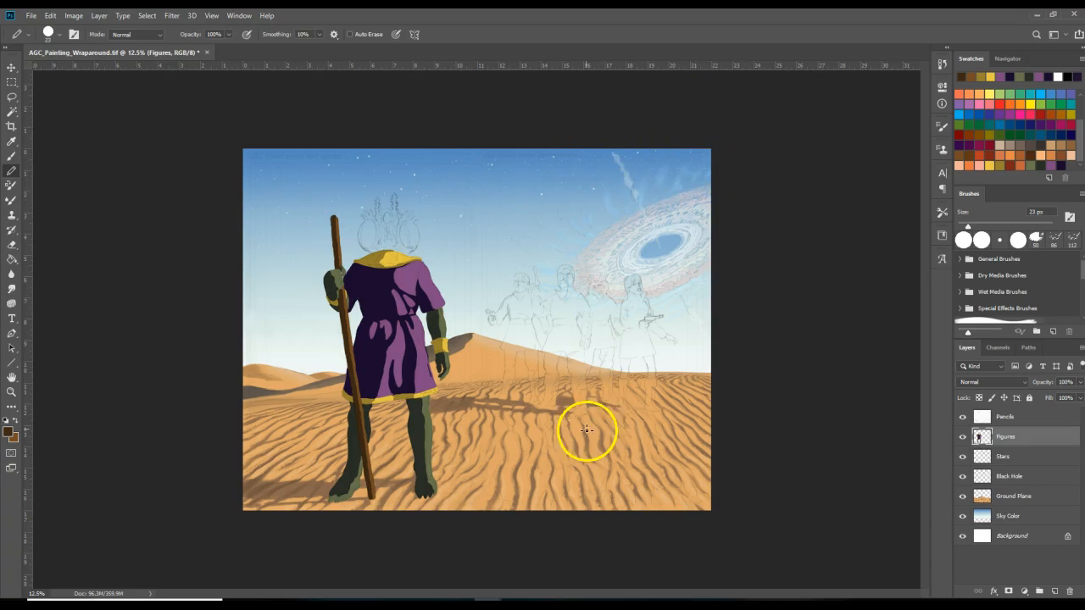
{"action": "left_click", "coordinate": [11, 392]}
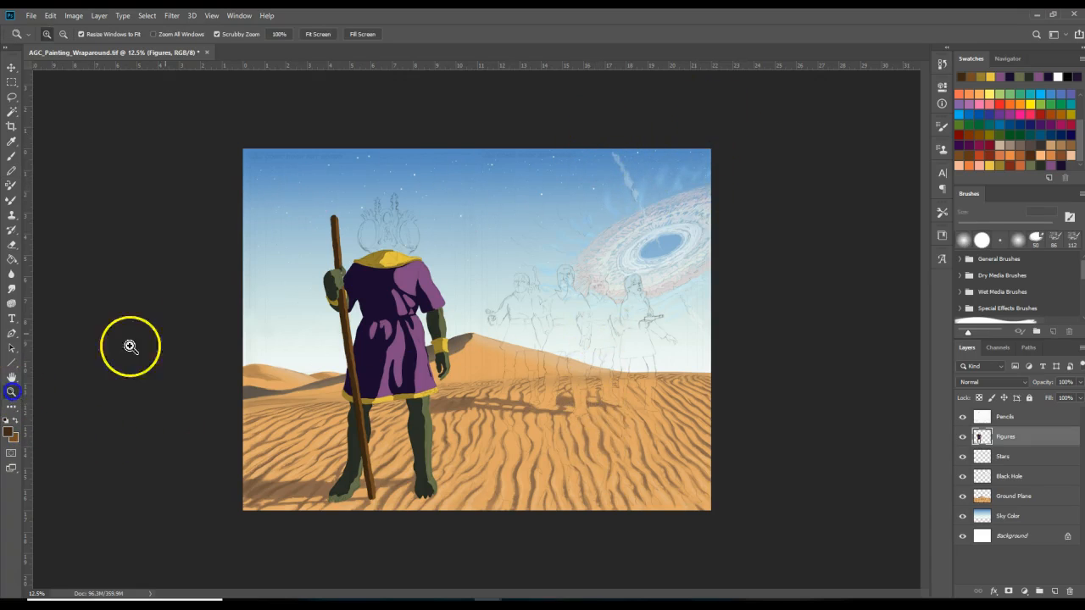
{"action": "left_click", "coordinate": [476, 275]}
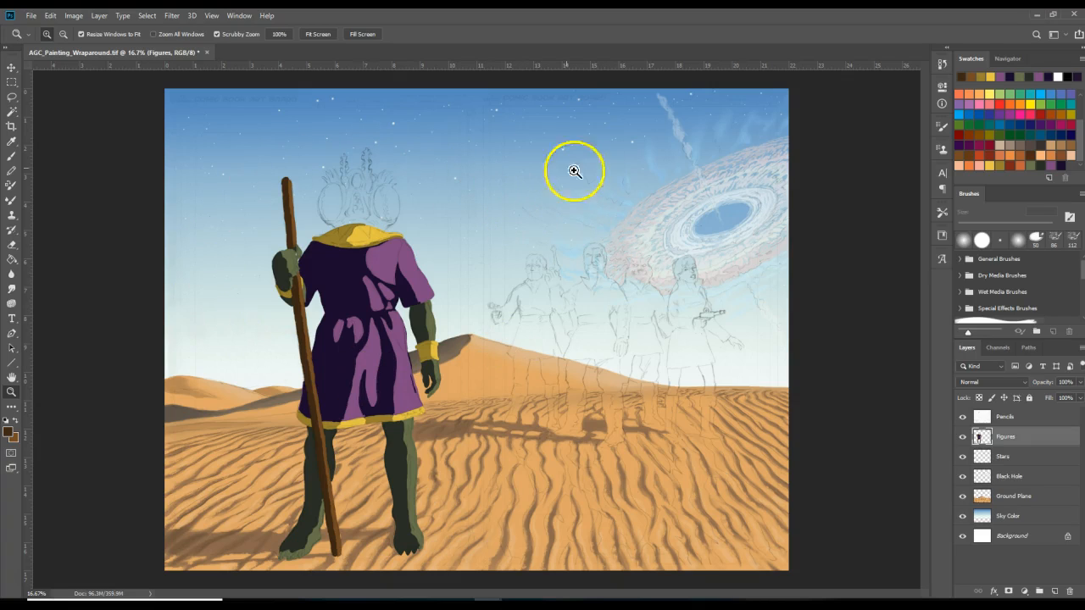
{"action": "left_click", "coordinate": [384, 206]}
{"action": "left_click", "coordinate": [347, 152]}
{"action": "left_click", "coordinate": [350, 157]}
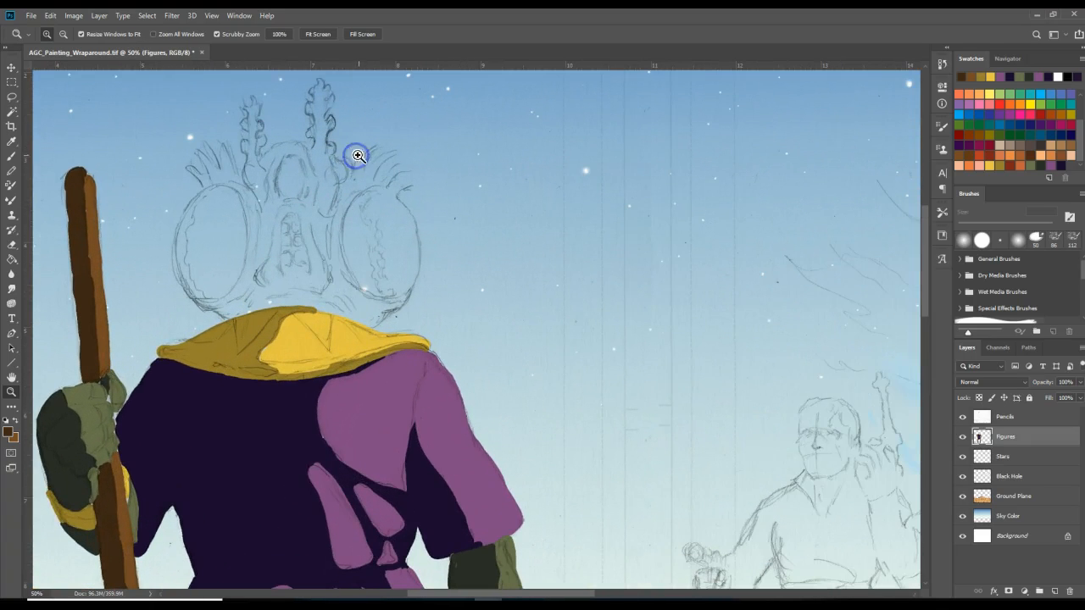
{"action": "left_click", "coordinate": [367, 171]}
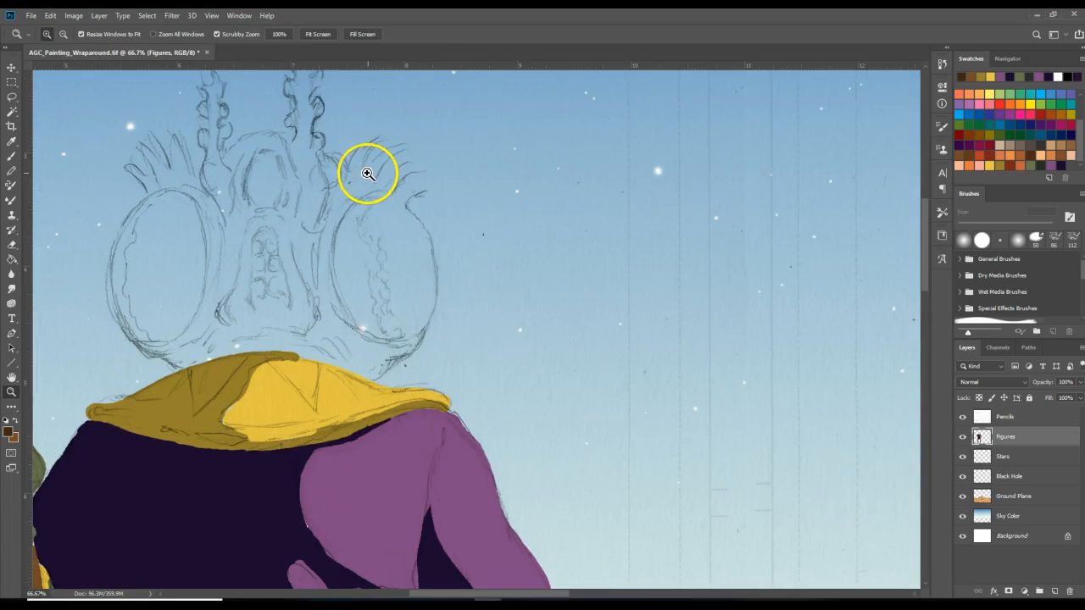
{"action": "left_click_drag", "start_coordinate": [925, 286], "coordinate": [921, 274]}
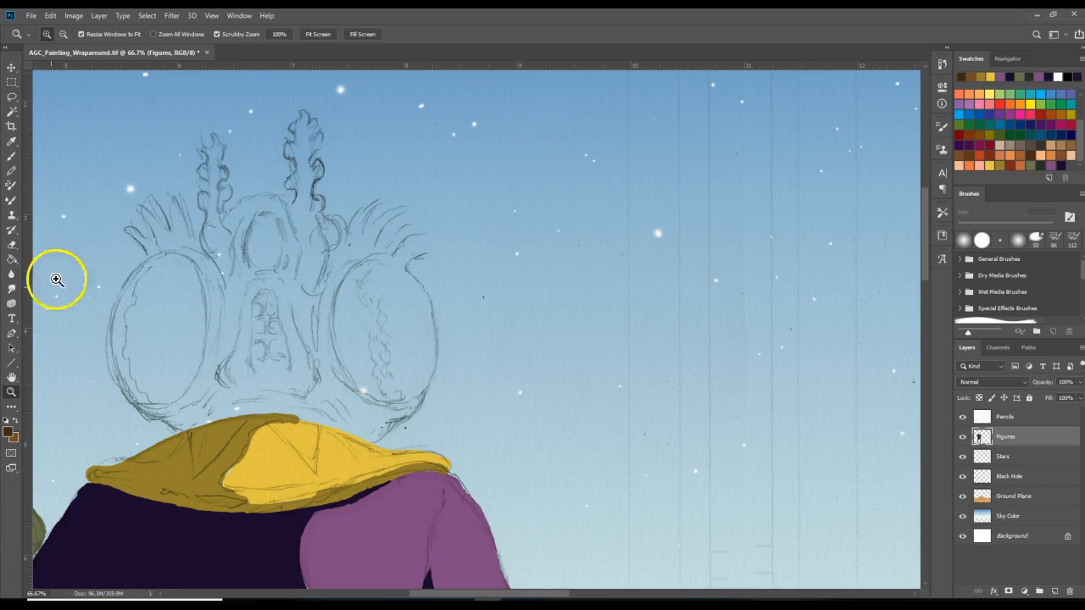
{"action": "left_click", "coordinate": [1032, 166]}
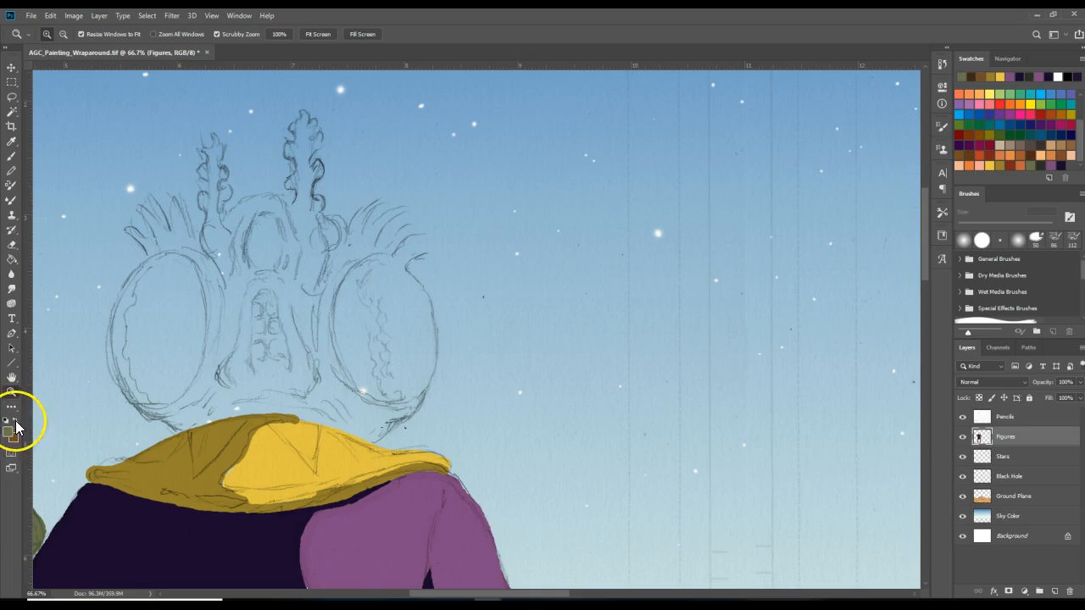
{"action": "left_click", "coordinate": [1044, 164]}
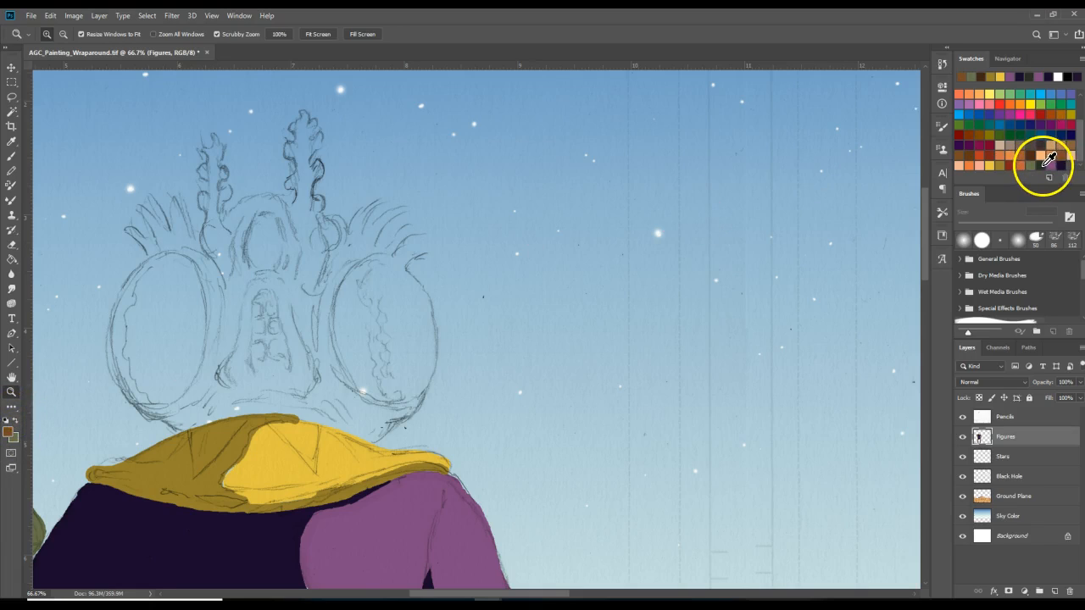
{"action": "left_click", "coordinate": [983, 166]}
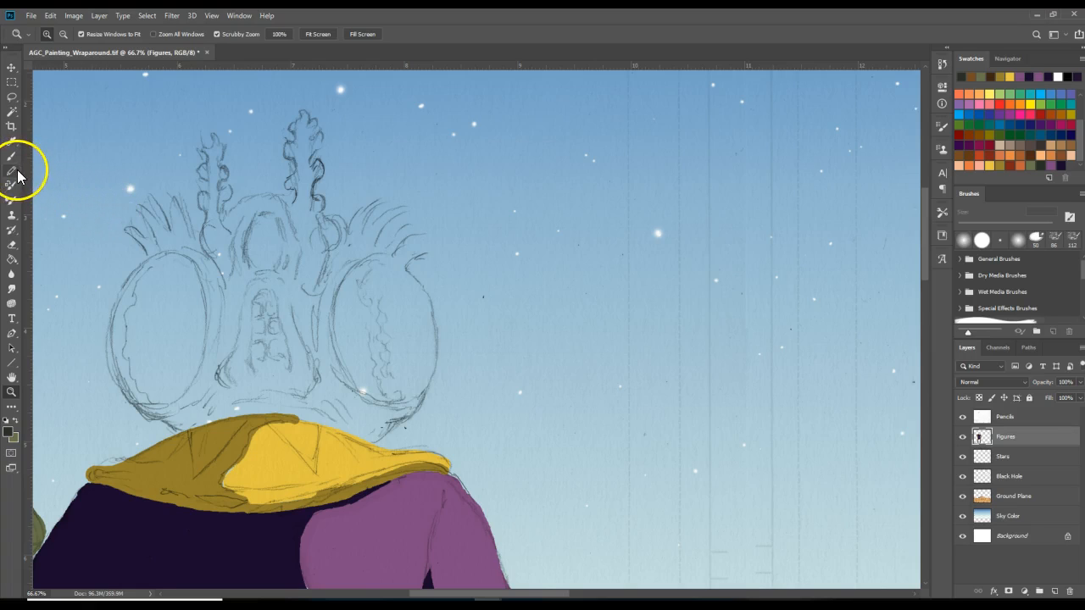
- Switch to the Pencil tool for painting the staff bearer's insect head
{"action": "key", "text": "ctrl+minus"}
{"action": "key", "text": "ctrl+minus"}
{"action": "key", "text": "ctrl+minus"}
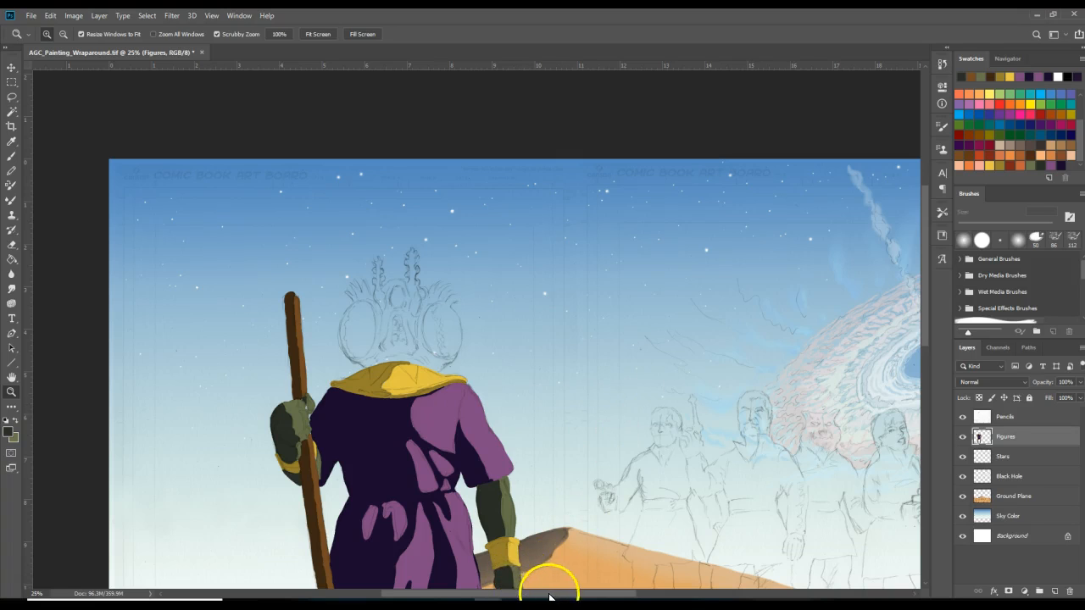
{"action": "left_click_drag", "start_coordinate": [549, 597], "coordinate": [605, 593]}
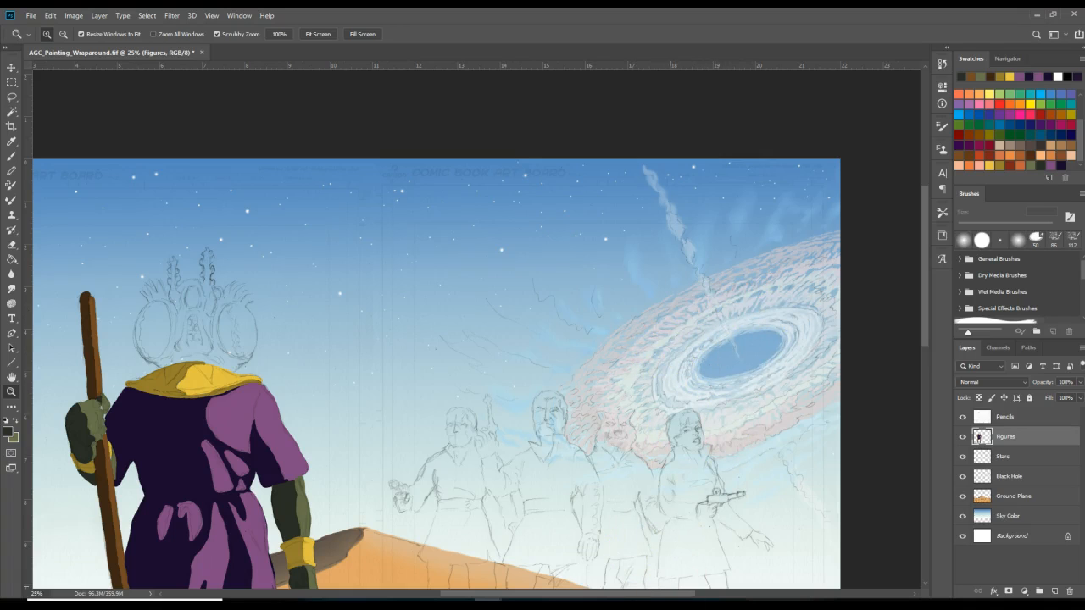
{"action": "left_click_drag", "start_coordinate": [653, 594], "coordinate": [573, 595]}
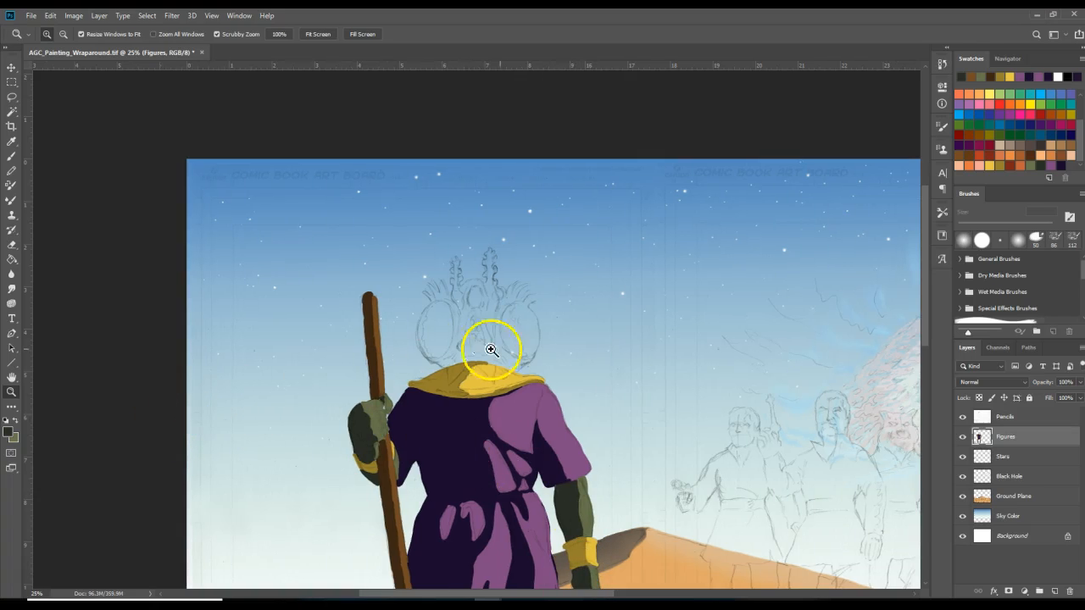
{"action": "left_click", "coordinate": [517, 352]}
{"action": "left_click", "coordinate": [523, 336]}
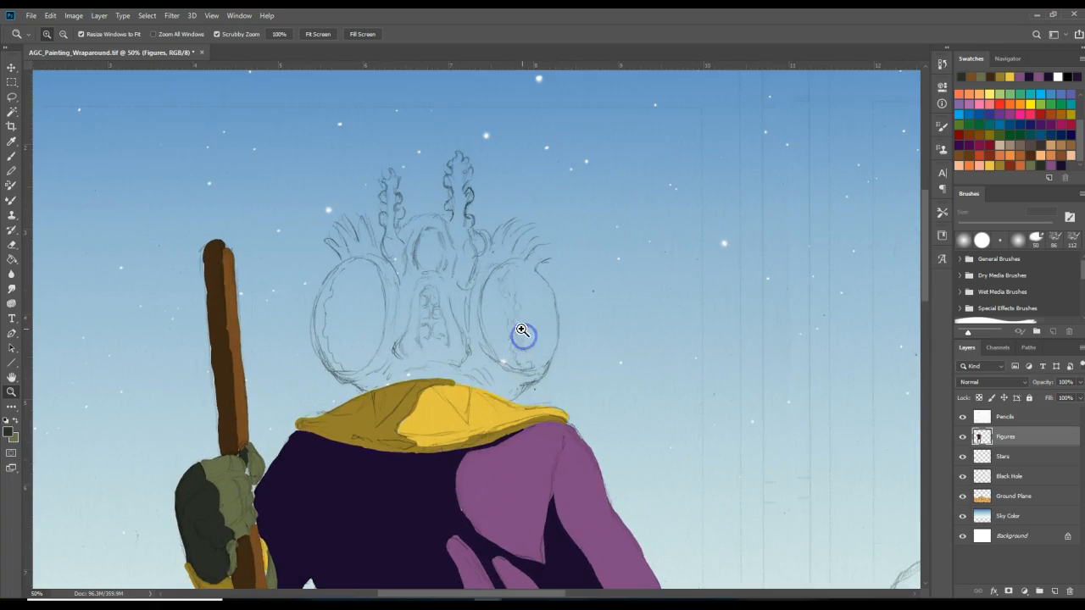
{"action": "left_click", "coordinate": [472, 298]}
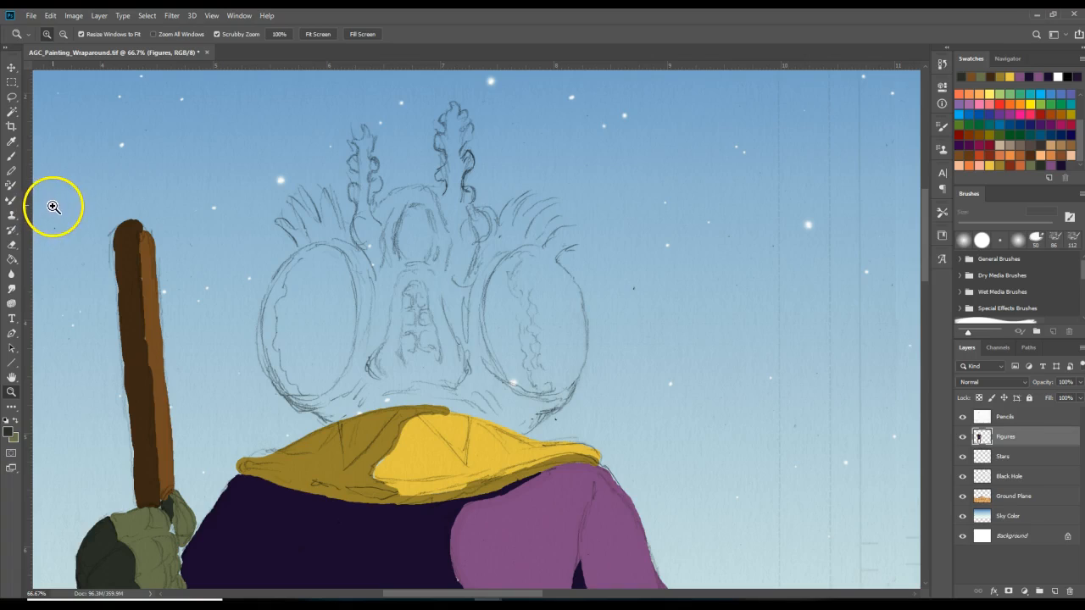
{"action": "left_click", "coordinate": [12, 172]}
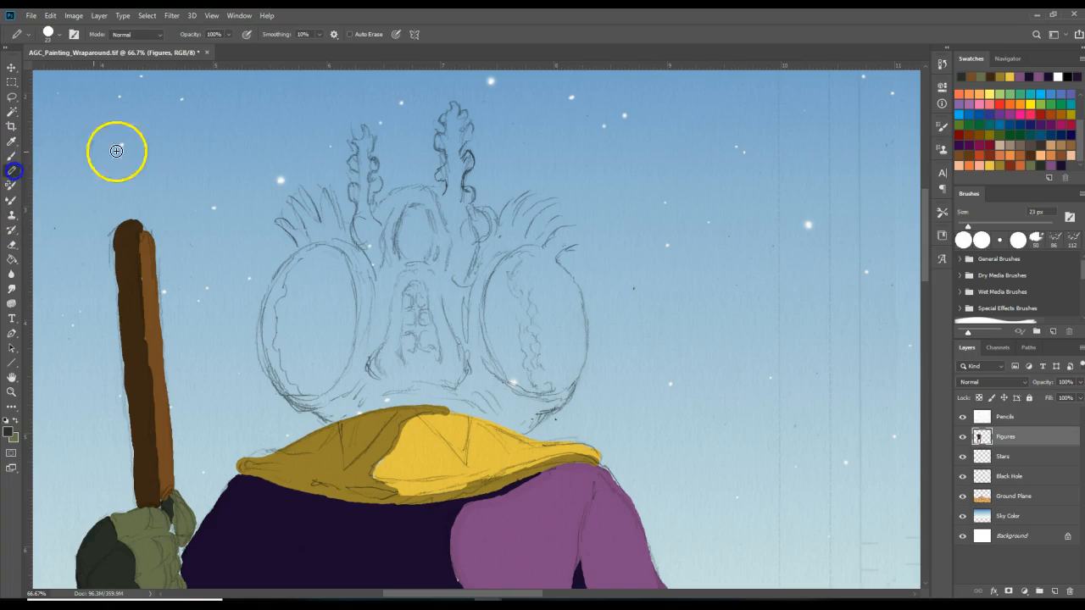
{"action": "left_click_drag", "start_coordinate": [455, 105], "coordinate": [457, 142]}
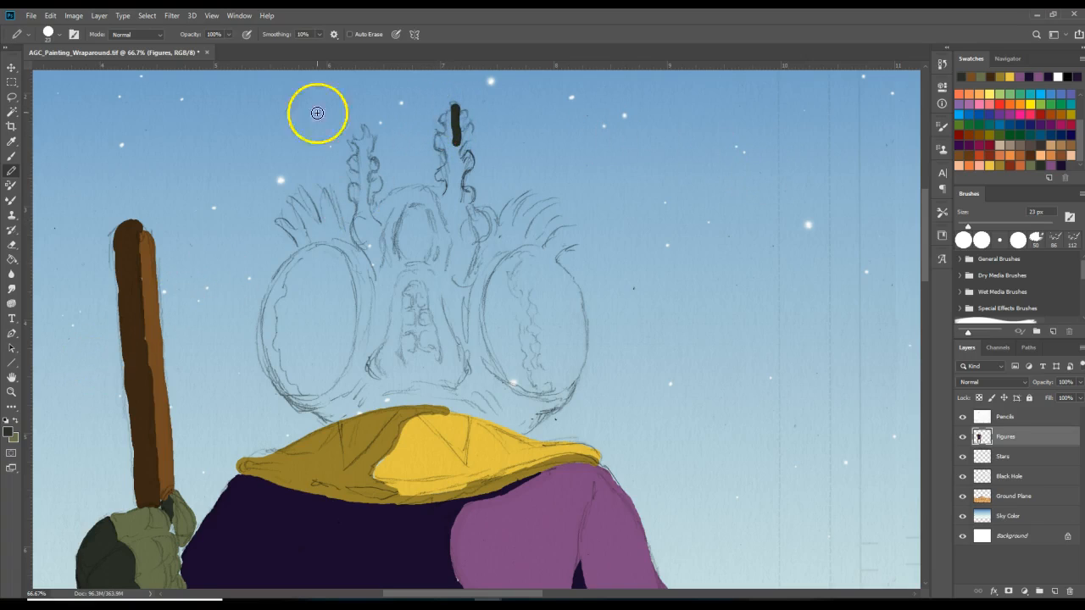
{"action": "left_click", "coordinate": [50, 16]}
{"action": "left_click", "coordinate": [68, 26]}
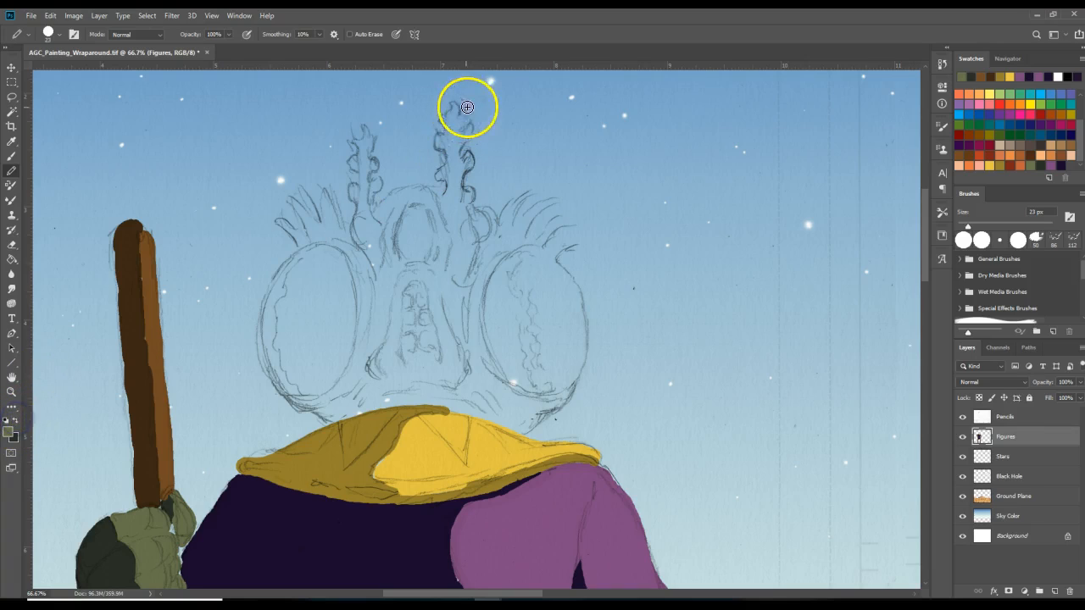
- Paint the lit side of the taller antenna and the inner rim of the eye beside it in olive green
{"action": "left_click_drag", "start_coordinate": [454, 103], "coordinate": [455, 124]}
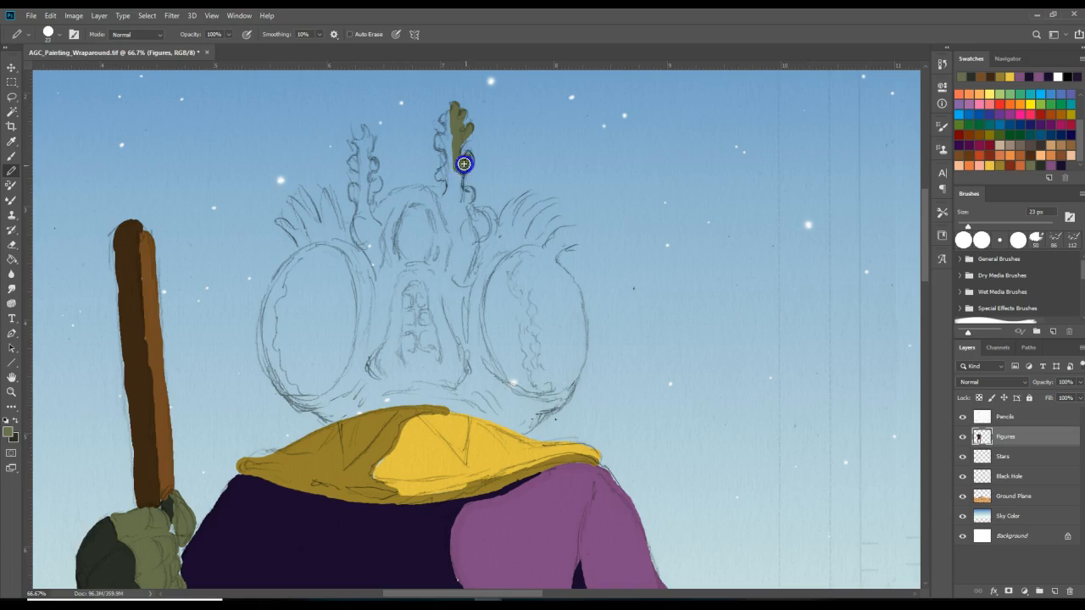
{"action": "left_click_drag", "start_coordinate": [465, 202], "coordinate": [460, 285]}
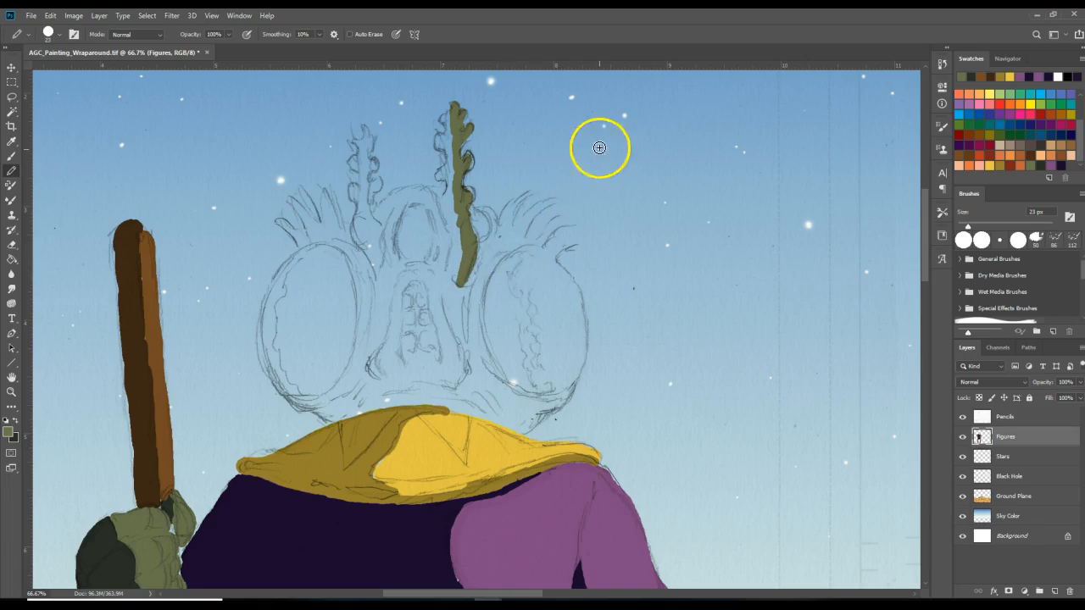
{"action": "mouse_move", "coordinate": [554, 404]}
{"action": "left_mouse_down"}
{"action": "mouse_move", "coordinate": [526, 405]}
{"action": "mouse_move", "coordinate": [498, 383]}
{"action": "left_mouse_up"}
{"action": "left_click_drag", "start_coordinate": [495, 260], "coordinate": [493, 260]}
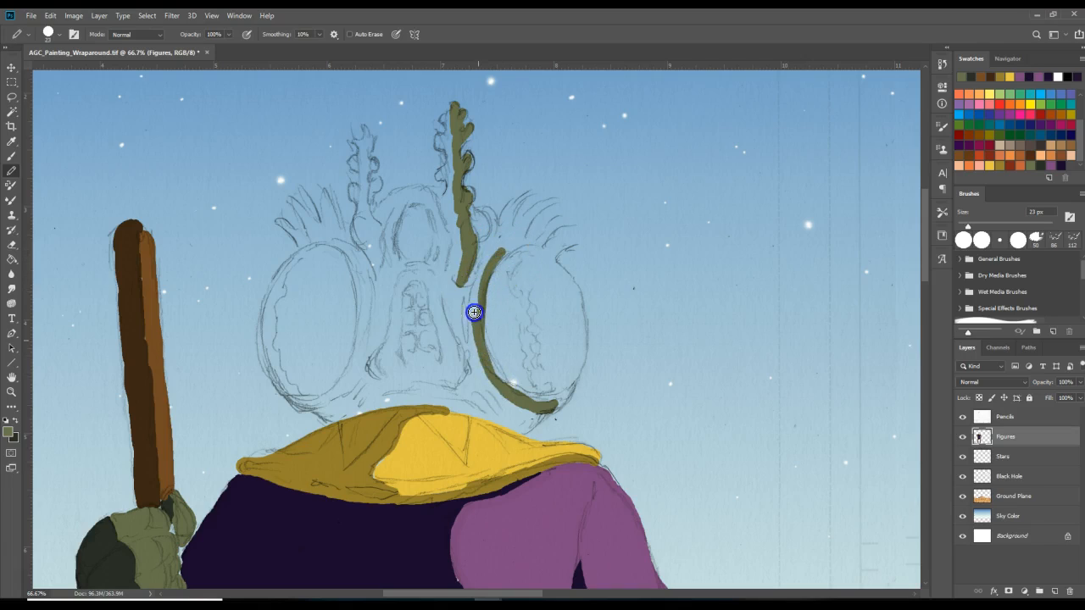
{"action": "left_click_drag", "start_coordinate": [490, 252], "coordinate": [494, 243]}
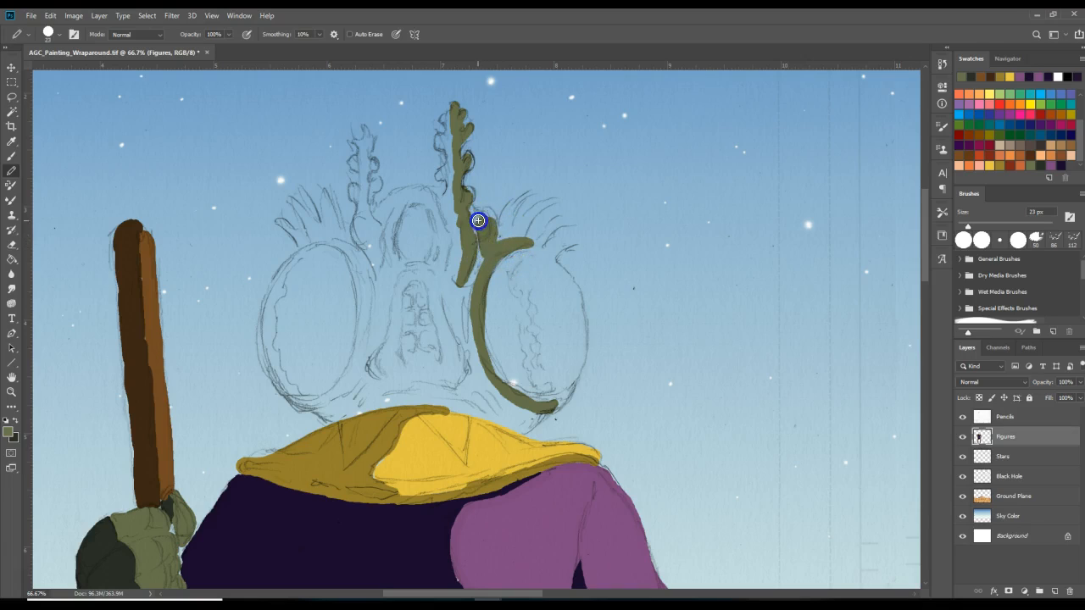
{"action": "left_click_drag", "start_coordinate": [475, 276], "coordinate": [464, 291]}
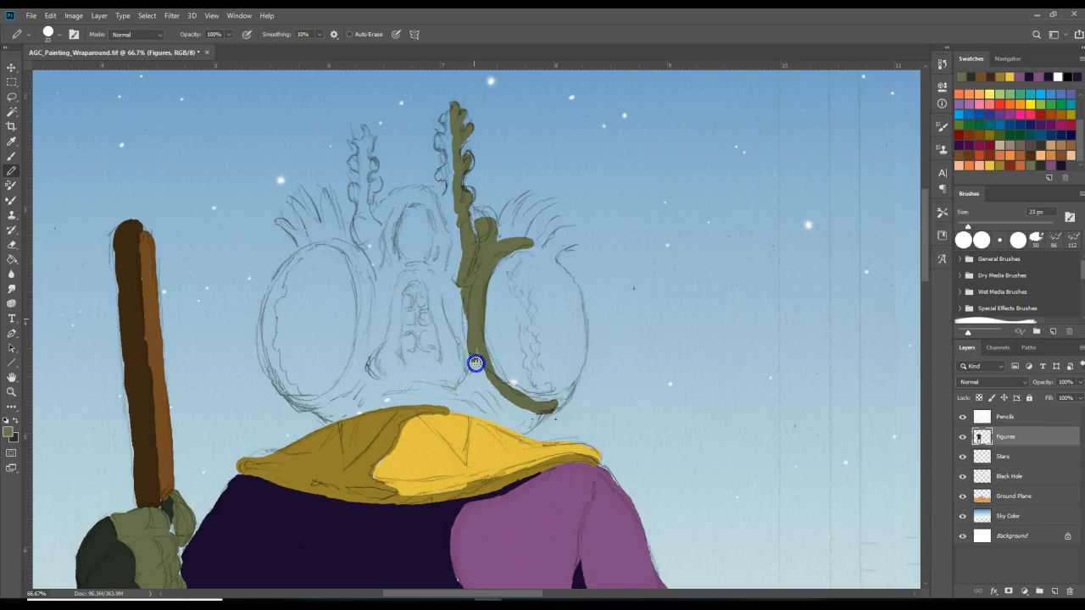
- Paint olive green along the snout's edge nearest the painted eye rim and around the forehead oval
{"action": "mouse_move", "coordinate": [421, 269]}
{"action": "left_mouse_down"}
{"action": "mouse_move", "coordinate": [457, 374]}
{"action": "mouse_move", "coordinate": [453, 356]}
{"action": "mouse_move", "coordinate": [439, 375]}
{"action": "mouse_move", "coordinate": [412, 374]}
{"action": "mouse_move", "coordinate": [486, 380]}
{"action": "mouse_move", "coordinate": [483, 368]}
{"action": "mouse_move", "coordinate": [518, 411]}
{"action": "mouse_move", "coordinate": [472, 362]}
{"action": "left_mouse_up"}
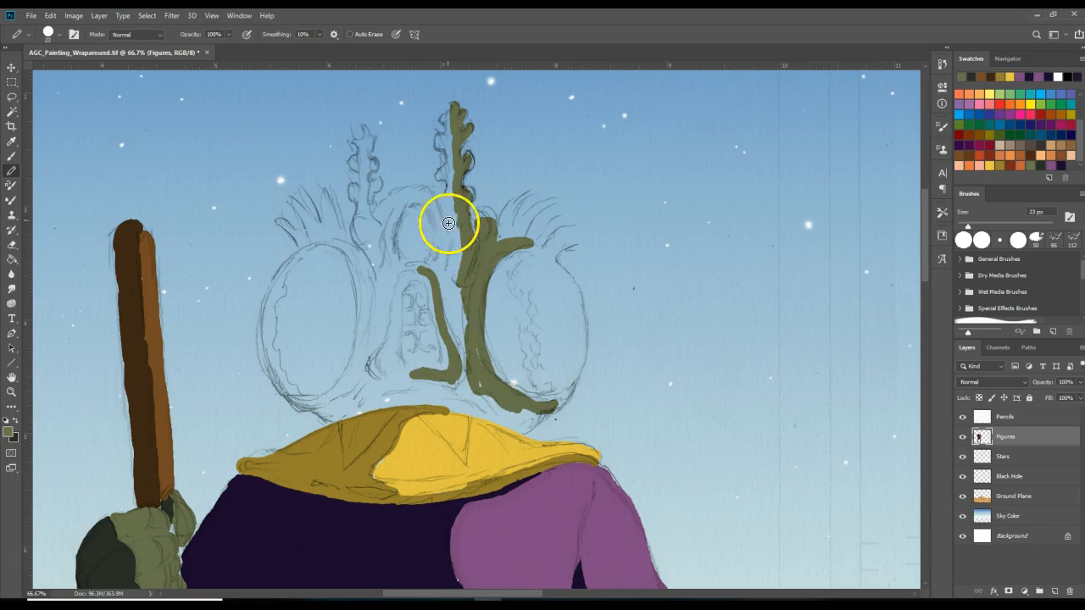
{"action": "left_click_drag", "start_coordinate": [425, 190], "coordinate": [444, 250]}
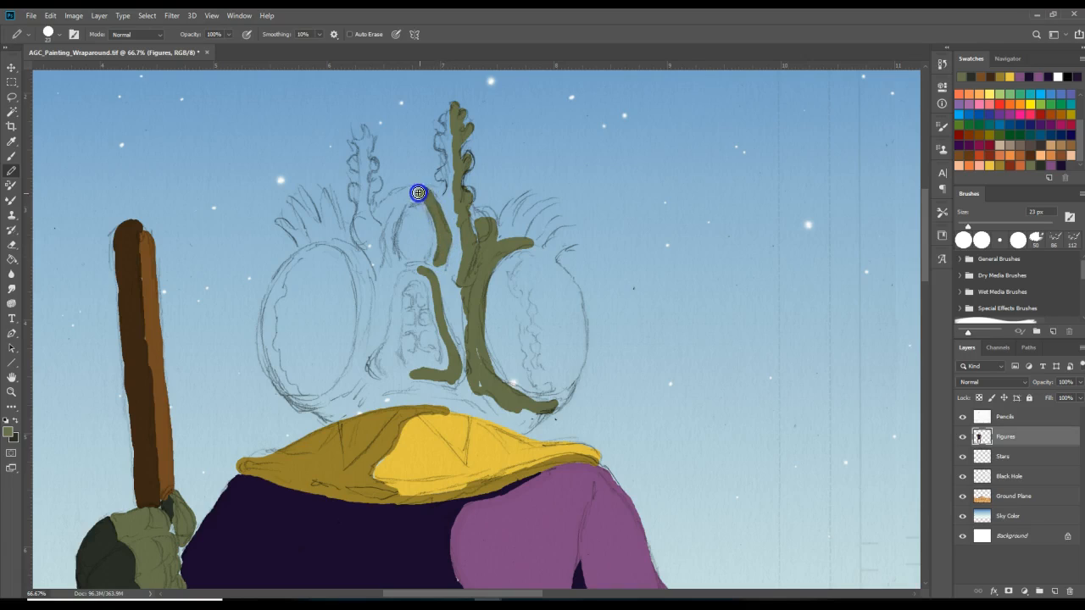
{"action": "left_click_drag", "start_coordinate": [421, 188], "coordinate": [399, 221]}
{"action": "left_click_drag", "start_coordinate": [406, 260], "coordinate": [400, 258]}
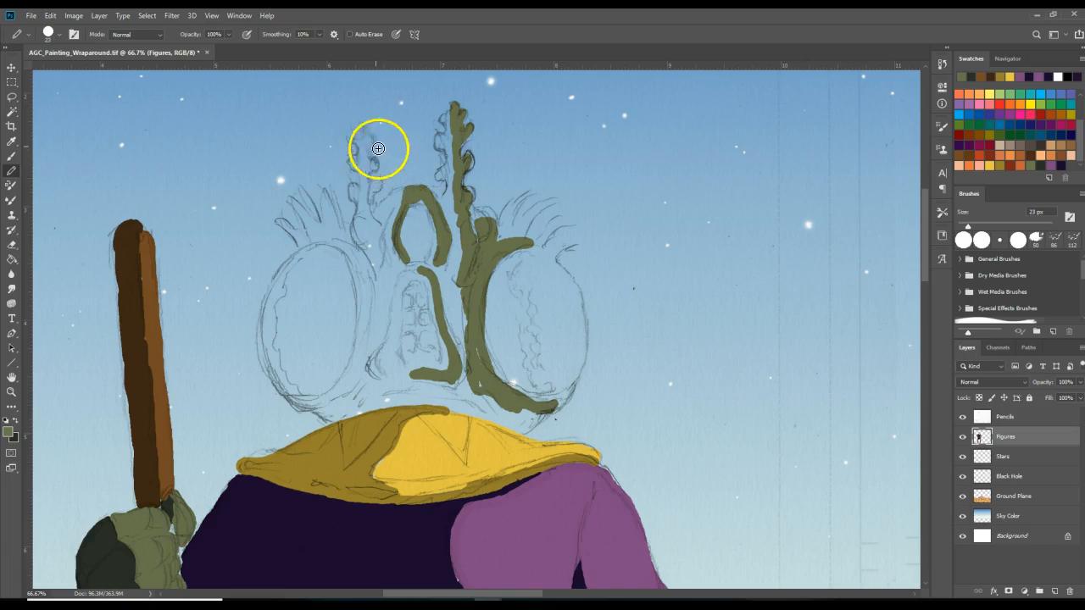
- Paint an olive green stroke down the shorter antenna and another along the snout's opposite edge
{"action": "left_click_drag", "start_coordinate": [366, 136], "coordinate": [376, 228]}
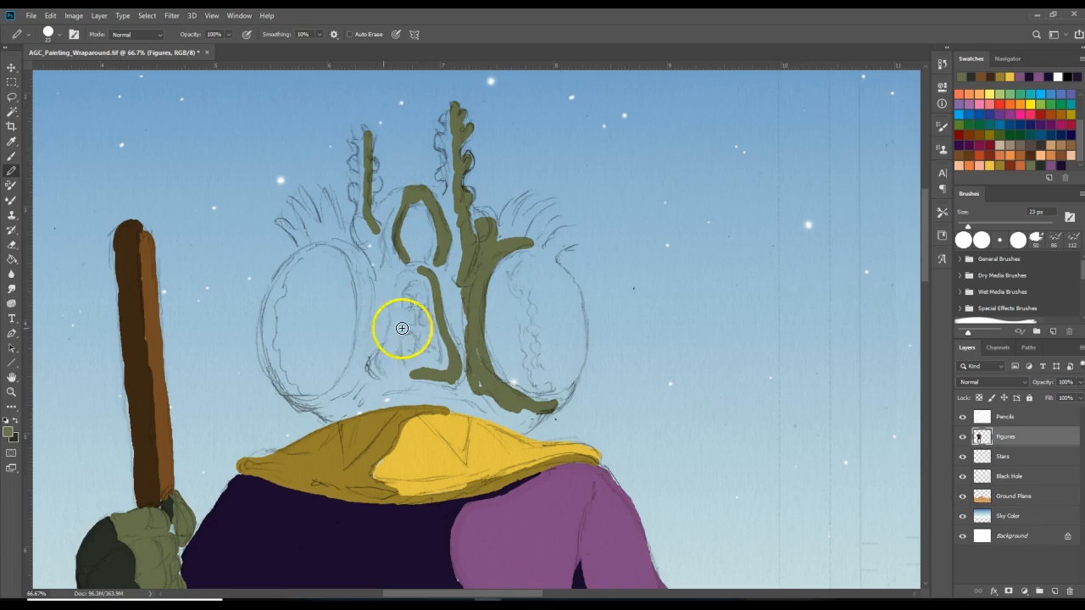
{"action": "left_click_drag", "start_coordinate": [399, 289], "coordinate": [392, 365]}
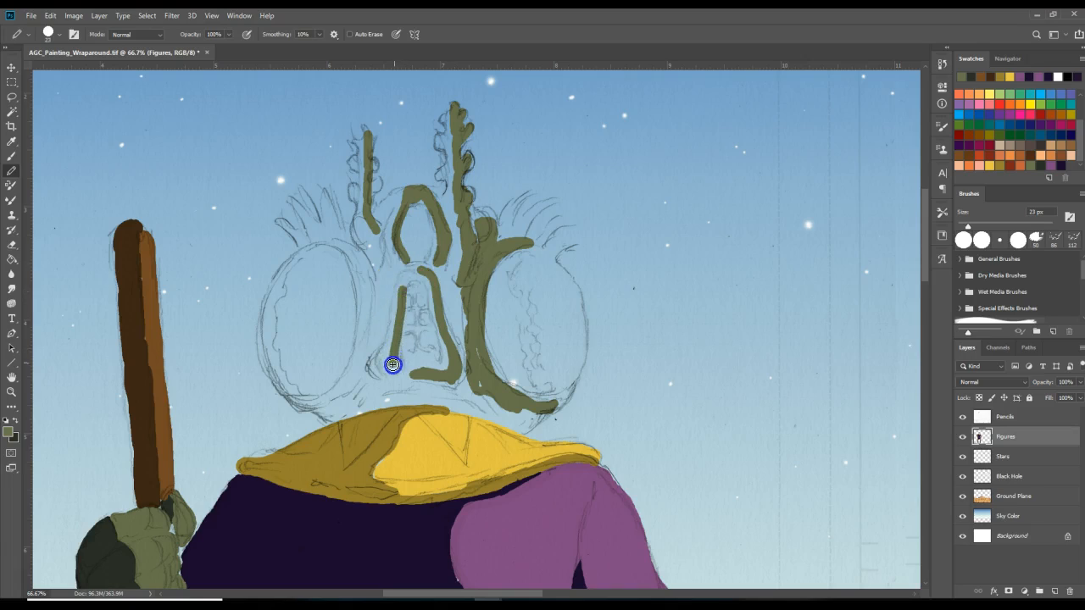
{"action": "left_click", "coordinate": [399, 291]}
- Paint the taller antenna's shadow side and the inside of the forehead oval in dark green
{"action": "left_click", "coordinate": [15, 418]}
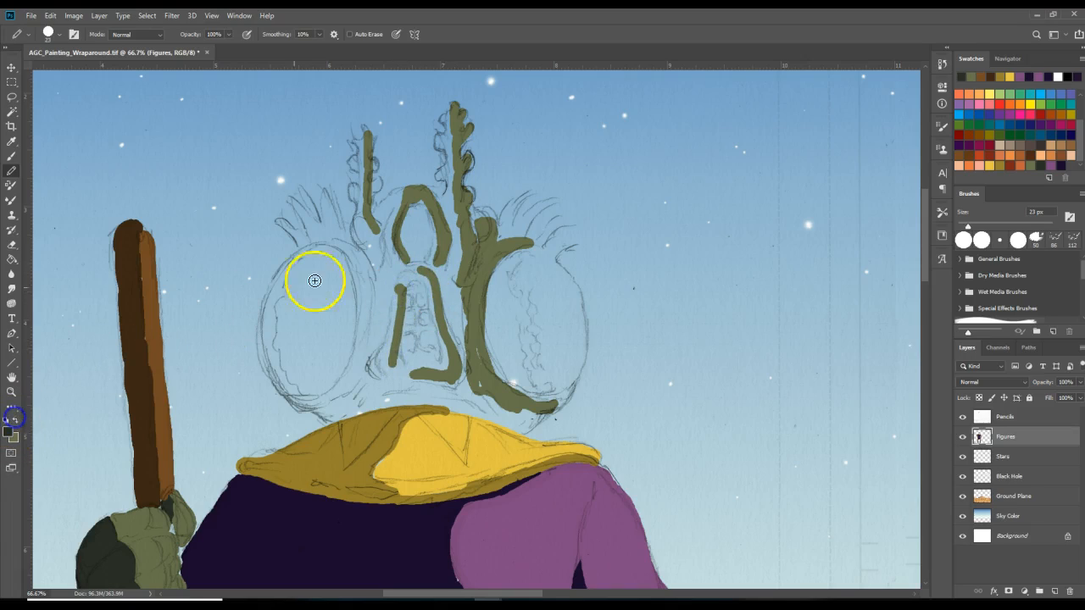
{"action": "left_click_drag", "start_coordinate": [450, 110], "coordinate": [446, 124]}
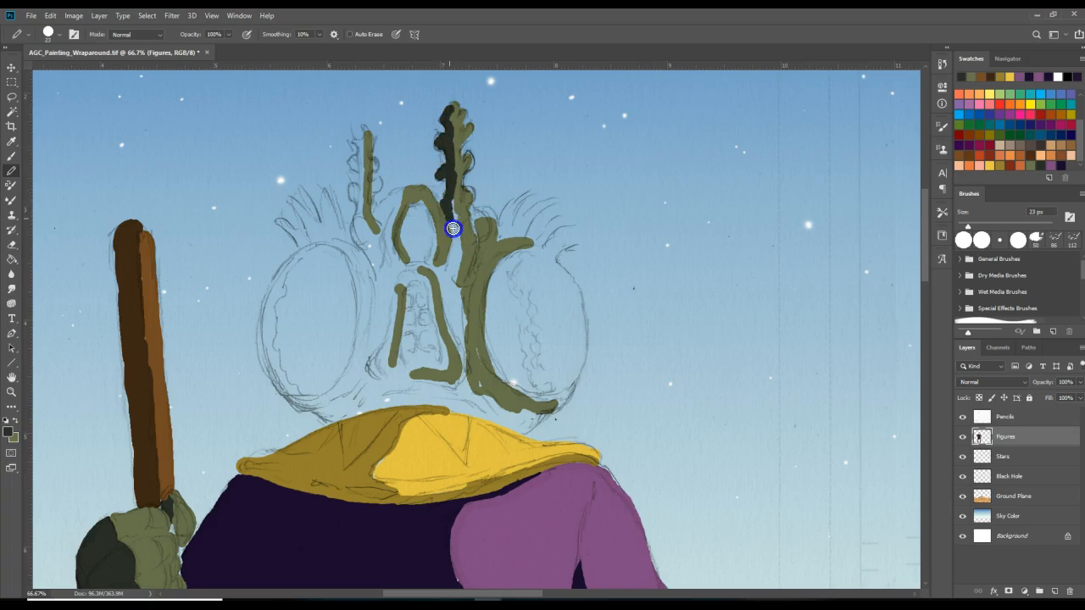
{"action": "mouse_move", "coordinate": [414, 198]}
{"action": "left_mouse_down"}
{"action": "mouse_move", "coordinate": [408, 248]}
{"action": "mouse_move", "coordinate": [422, 250]}
{"action": "mouse_move", "coordinate": [427, 219]}
{"action": "mouse_move", "coordinate": [428, 256]}
{"action": "mouse_move", "coordinate": [431, 240]}
{"action": "mouse_move", "coordinate": [461, 249]}
{"action": "left_mouse_up"}
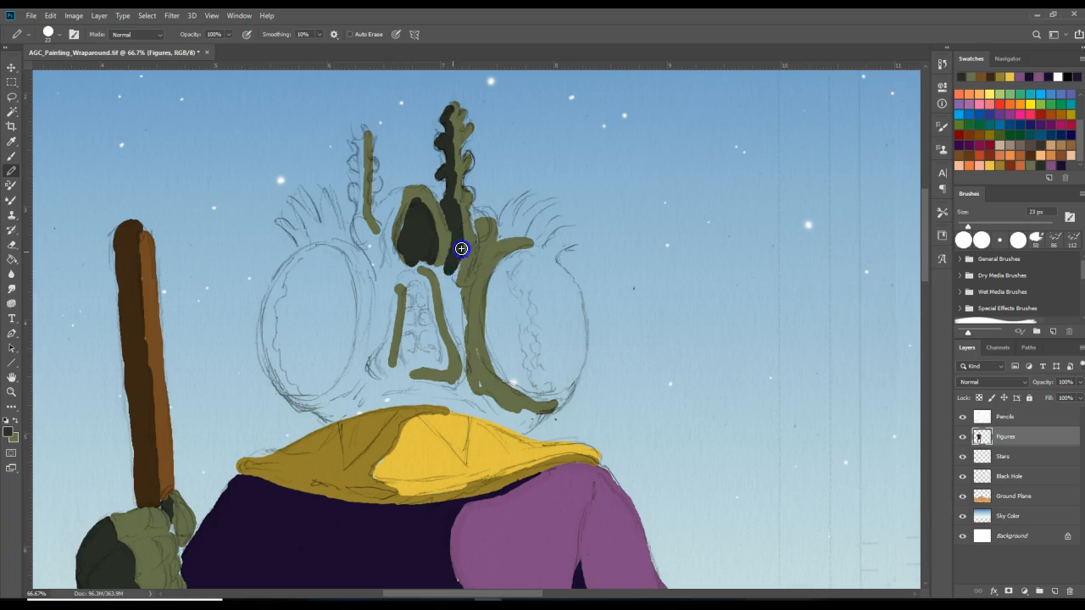
- Paint dark green shadow between the snout and the lit eye rim, beneath the snout and rim, and along the rim's upper inner edge
{"action": "mouse_move", "coordinate": [461, 330]}
{"action": "left_mouse_down"}
{"action": "mouse_move", "coordinate": [426, 264]}
{"action": "mouse_move", "coordinate": [450, 284]}
{"action": "mouse_move", "coordinate": [448, 275]}
{"action": "mouse_move", "coordinate": [449, 339]}
{"action": "mouse_move", "coordinate": [454, 322]}
{"action": "mouse_move", "coordinate": [463, 359]}
{"action": "mouse_move", "coordinate": [463, 310]}
{"action": "mouse_move", "coordinate": [460, 368]}
{"action": "mouse_move", "coordinate": [480, 407]}
{"action": "left_mouse_up"}
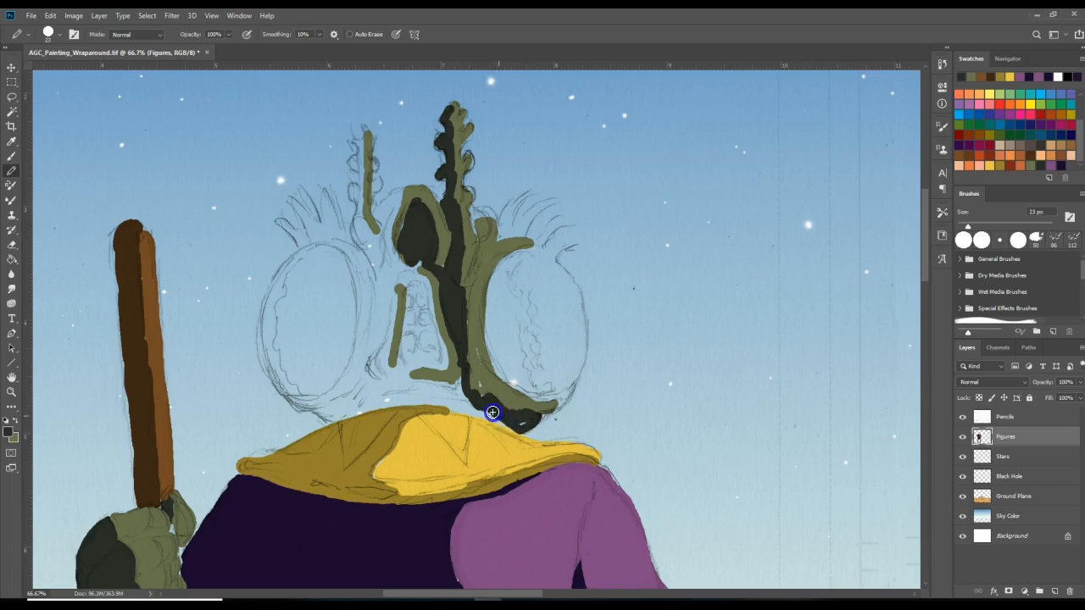
{"action": "mouse_move", "coordinate": [430, 403]}
{"action": "left_mouse_down"}
{"action": "mouse_move", "coordinate": [404, 396]}
{"action": "mouse_move", "coordinate": [460, 401]}
{"action": "left_mouse_up"}
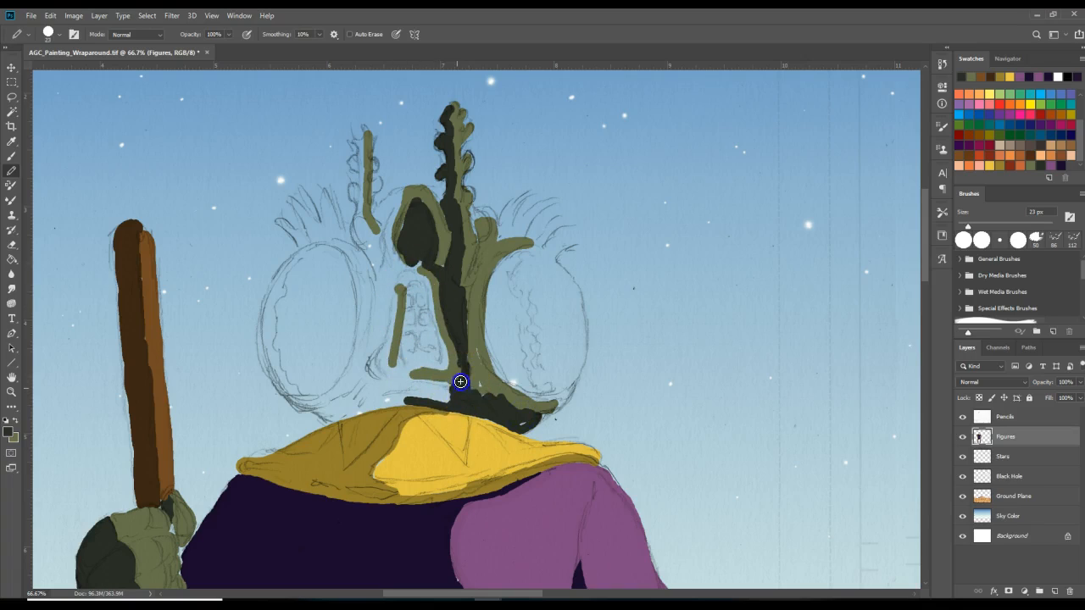
{"action": "left_click_drag", "start_coordinate": [438, 384], "coordinate": [458, 388]}
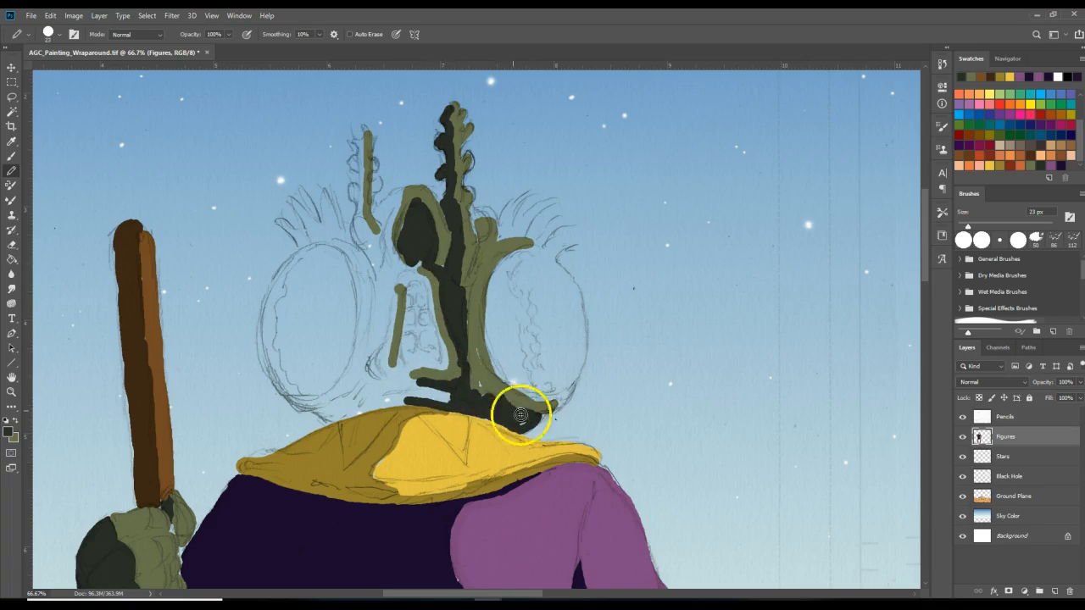
{"action": "mouse_move", "coordinate": [521, 426]}
{"action": "left_mouse_down"}
{"action": "mouse_move", "coordinate": [556, 406]}
{"action": "mouse_move", "coordinate": [487, 385]}
{"action": "mouse_move", "coordinate": [562, 416]}
{"action": "mouse_move", "coordinate": [481, 398]}
{"action": "mouse_move", "coordinate": [519, 423]}
{"action": "mouse_move", "coordinate": [548, 416]}
{"action": "left_mouse_up"}
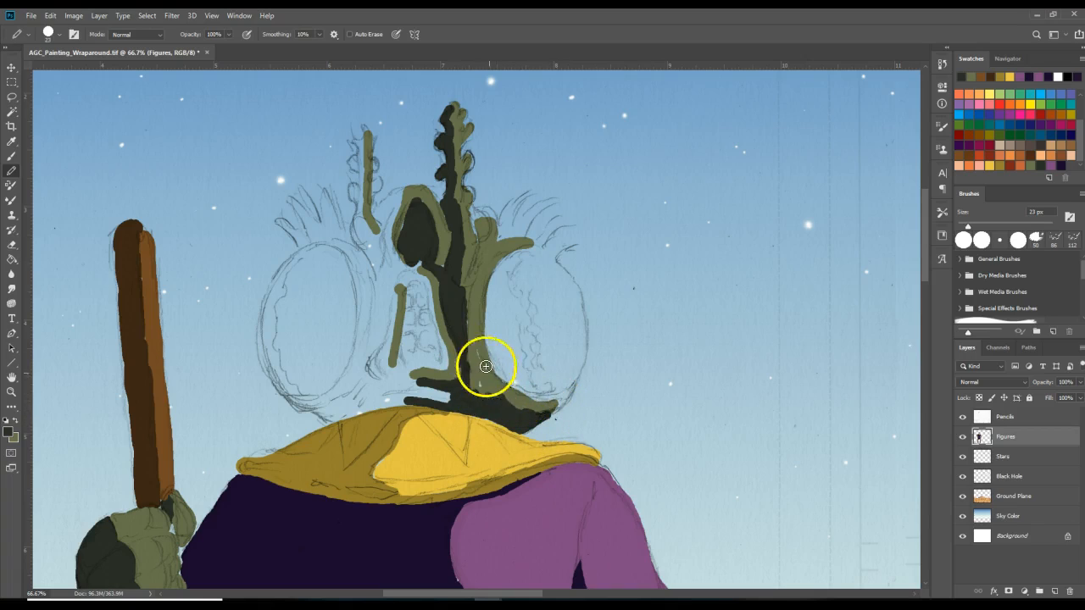
{"action": "left_click_drag", "start_coordinate": [493, 253], "coordinate": [479, 275]}
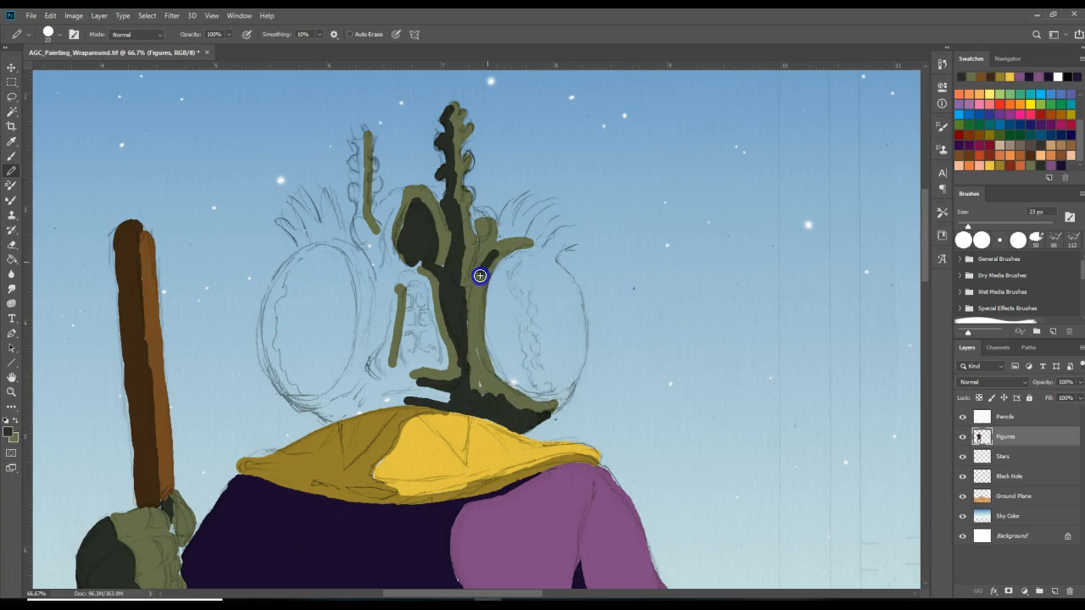
{"action": "left_click_drag", "start_coordinate": [466, 312], "coordinate": [467, 319]}
- Paint the opposite eye's inner rim, the shorter antenna's shadow side and the forehead oval's outer edge in dark green
{"action": "mouse_move", "coordinate": [329, 241]}
{"action": "left_mouse_down"}
{"action": "mouse_move", "coordinate": [357, 294]}
{"action": "mouse_move", "coordinate": [358, 348]}
{"action": "mouse_move", "coordinate": [335, 389]}
{"action": "mouse_move", "coordinate": [302, 409]}
{"action": "mouse_move", "coordinate": [330, 417]}
{"action": "left_mouse_up"}
{"action": "left_click_drag", "start_coordinate": [331, 242], "coordinate": [333, 243]}
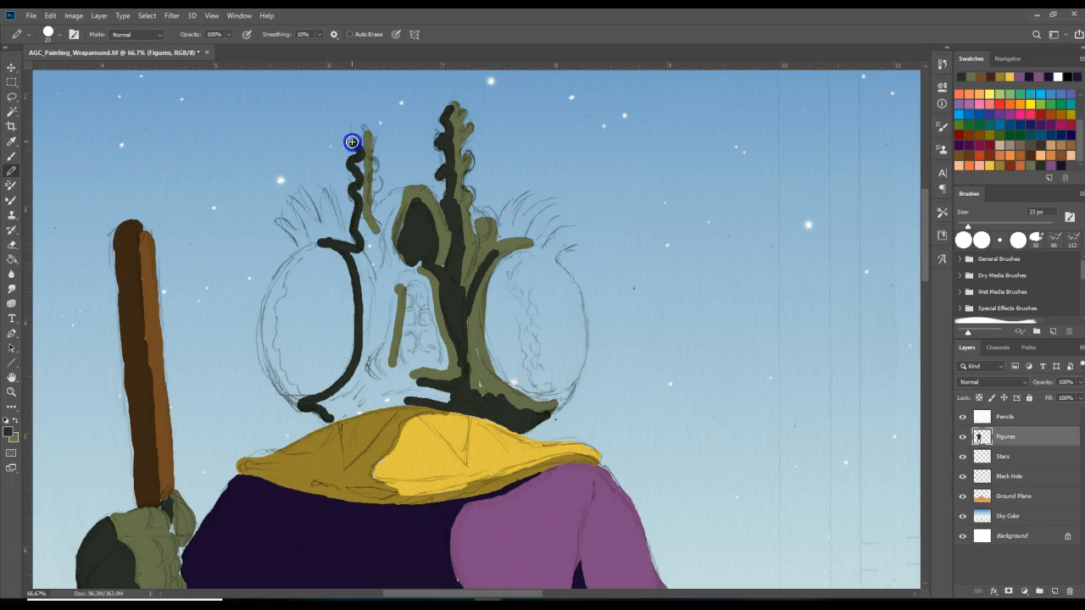
{"action": "mouse_move", "coordinate": [362, 182]}
{"action": "left_mouse_down"}
{"action": "mouse_move", "coordinate": [362, 134]}
{"action": "mouse_move", "coordinate": [365, 194]}
{"action": "mouse_move", "coordinate": [358, 166]}
{"action": "left_mouse_up"}
{"action": "mouse_move", "coordinate": [405, 224]}
{"action": "left_mouse_down"}
{"action": "mouse_move", "coordinate": [405, 189]}
{"action": "mouse_move", "coordinate": [382, 216]}
{"action": "mouse_move", "coordinate": [396, 210]}
{"action": "mouse_move", "coordinate": [382, 223]}
{"action": "mouse_move", "coordinate": [380, 243]}
{"action": "mouse_move", "coordinate": [392, 246]}
{"action": "left_mouse_up"}
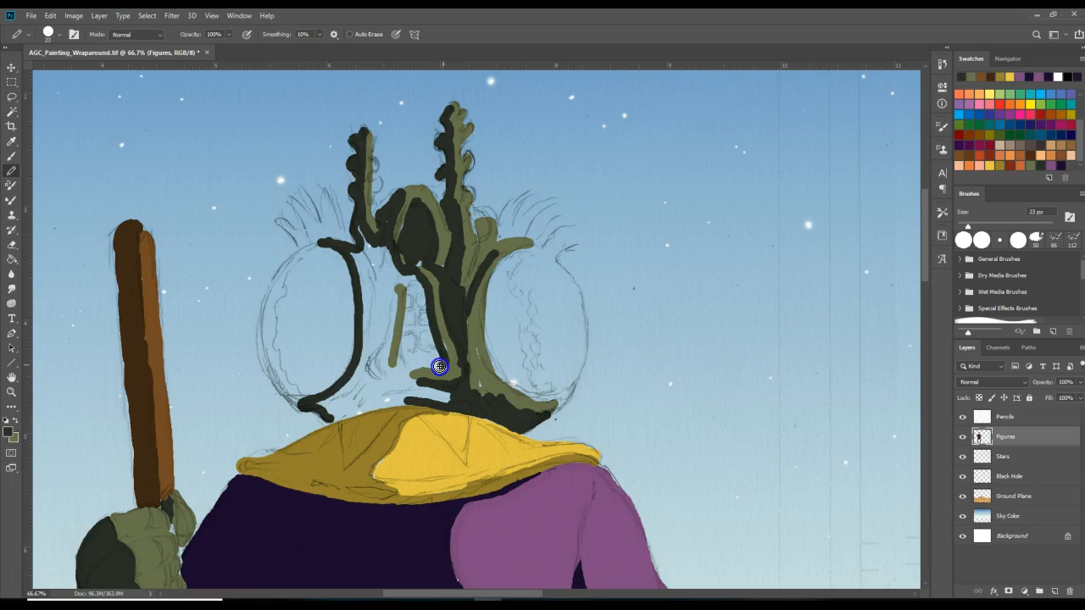
- Outline the snout's opening and its shadowed outer edge in dark green
{"action": "left_click_drag", "start_coordinate": [406, 331], "coordinate": [407, 294]}
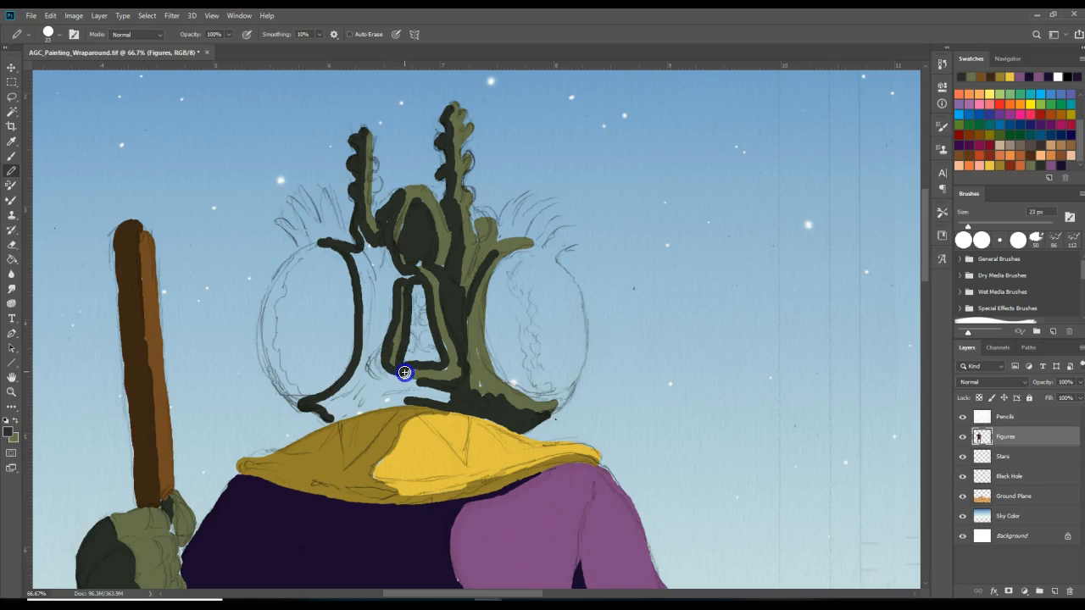
{"action": "left_click_drag", "start_coordinate": [415, 381], "coordinate": [424, 388]}
{"action": "key", "text": "ctrl+z"}
- Fill the enclosed face area between the snout and the shadowed eye rim with dark green
{"action": "mouse_move", "coordinate": [328, 417]}
{"action": "left_mouse_down"}
{"action": "mouse_move", "coordinate": [473, 368]}
{"action": "mouse_move", "coordinate": [405, 404]}
{"action": "mouse_move", "coordinate": [431, 405]}
{"action": "left_mouse_up"}
{"action": "key", "text": "ctrl+z"}
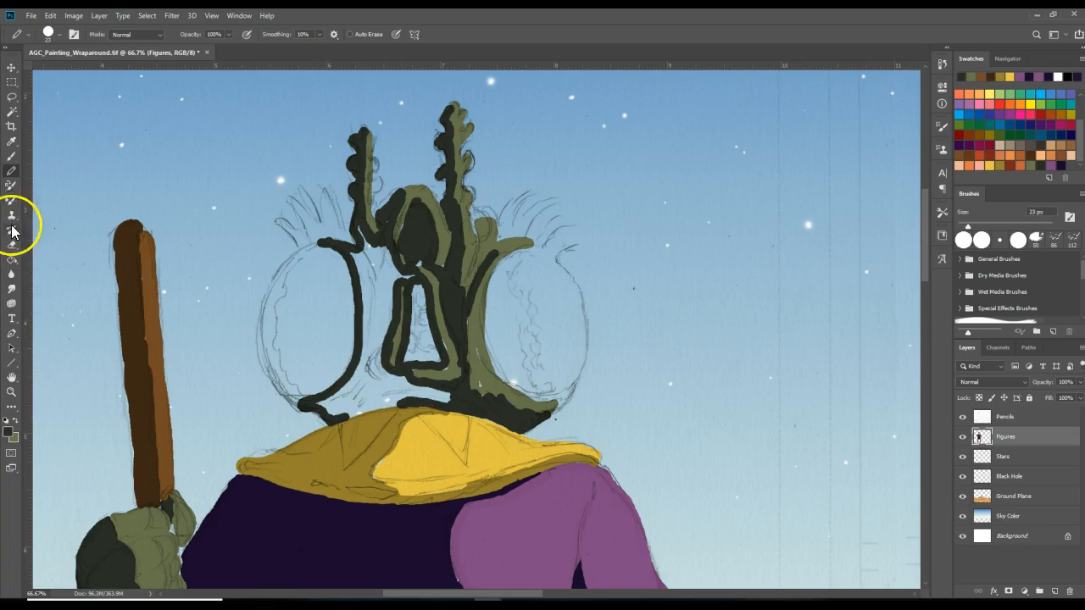
{"action": "left_click", "coordinate": [12, 259]}
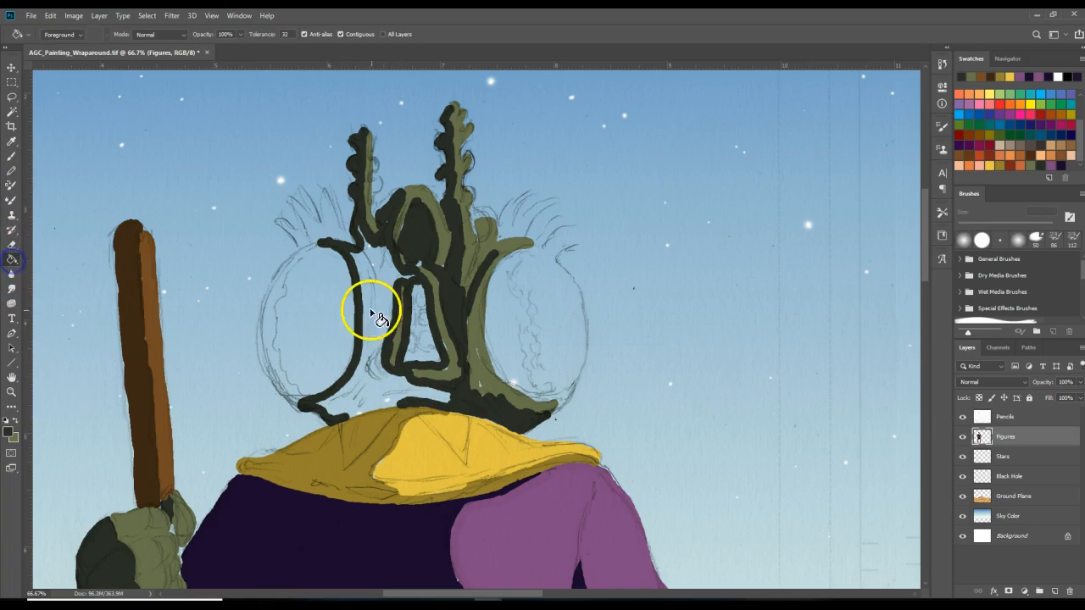
{"action": "left_click", "coordinate": [379, 312]}
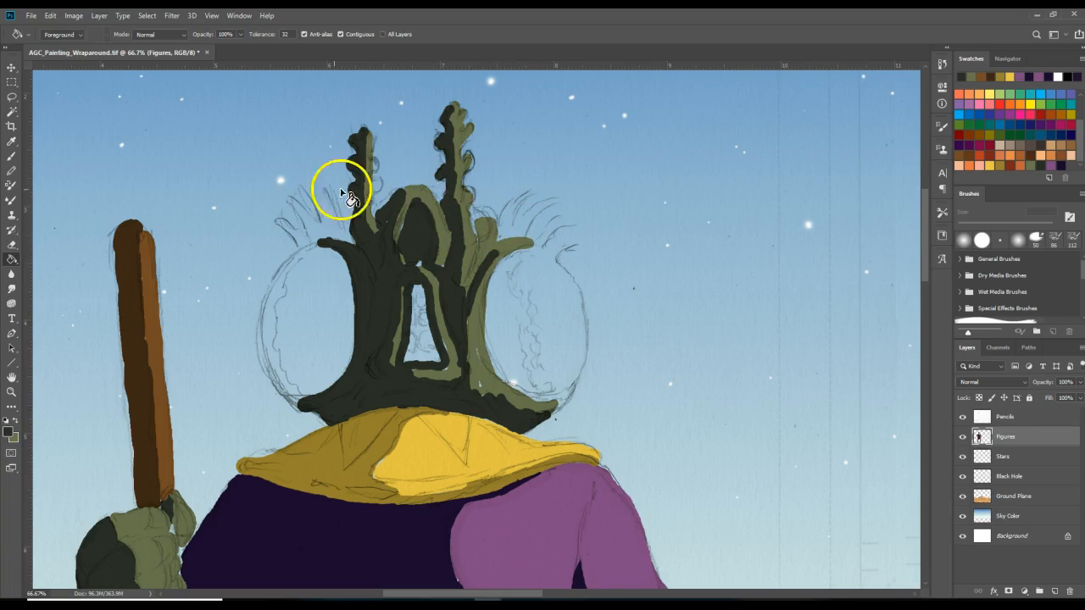
- Paint the bumps on the shorter antenna's lit side in olive green with the Pencil and touch up the lit eye rim
{"action": "left_click", "coordinate": [15, 421]}
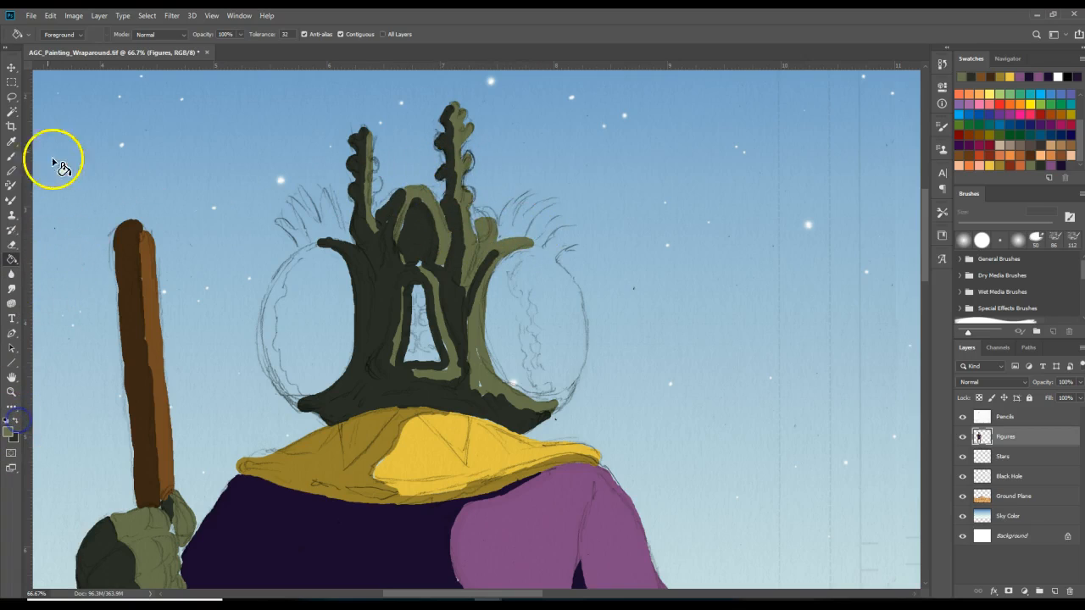
{"action": "left_click", "coordinate": [11, 170]}
{"action": "mouse_move", "coordinate": [392, 191]}
{"action": "left_mouse_down"}
{"action": "mouse_move", "coordinate": [380, 181]}
{"action": "mouse_move", "coordinate": [371, 189]}
{"action": "left_mouse_up"}
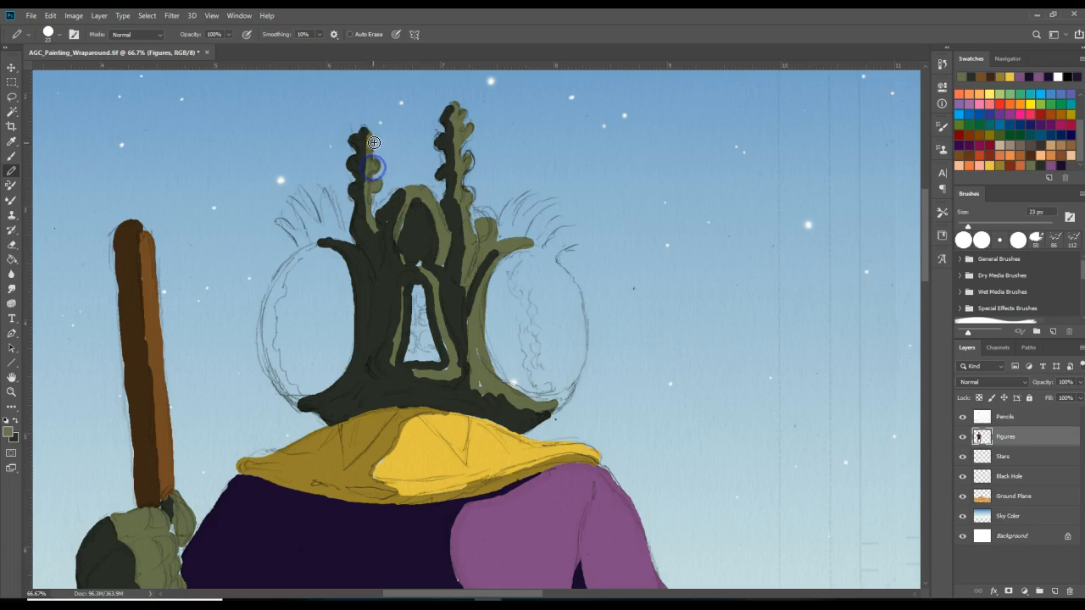
{"action": "mouse_move", "coordinate": [527, 244]}
{"action": "left_mouse_down"}
{"action": "mouse_move", "coordinate": [481, 221]}
{"action": "mouse_move", "coordinate": [509, 240]}
{"action": "left_mouse_up"}
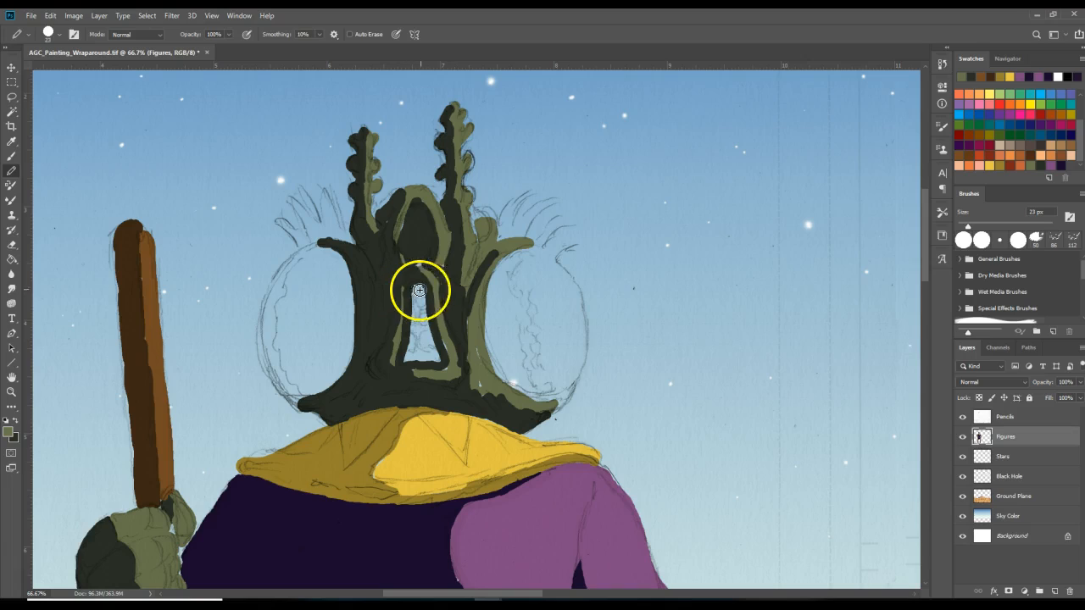
- Paint dark green grille bars across the snout's opening and close the gap beneath the forehead oval
{"action": "left_click", "coordinate": [13, 421]}
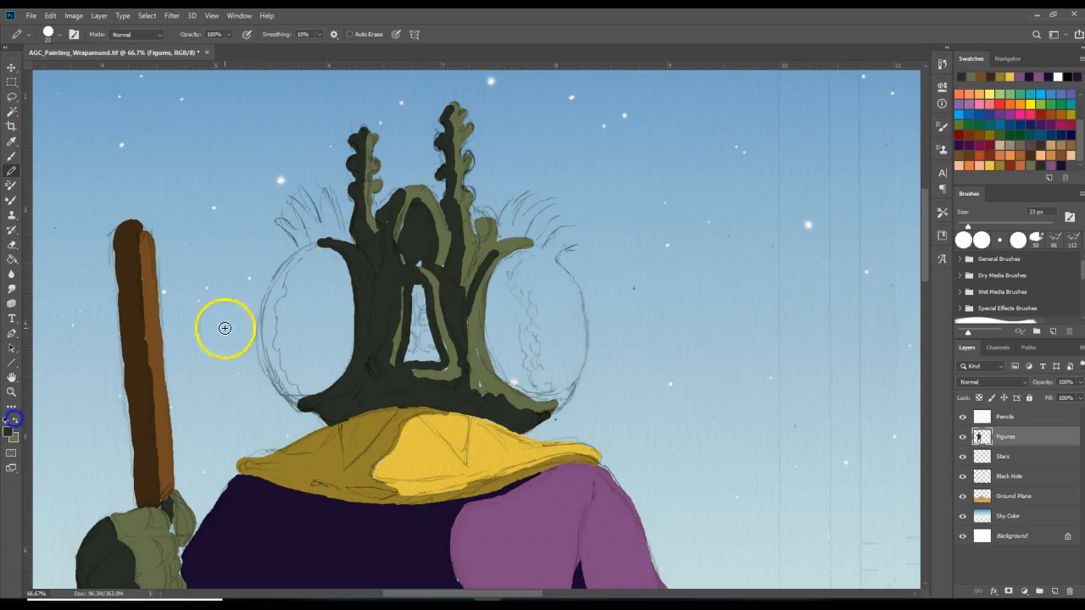
{"action": "mouse_move", "coordinate": [416, 288]}
{"action": "left_mouse_down"}
{"action": "mouse_move", "coordinate": [420, 362]}
{"action": "mouse_move", "coordinate": [415, 329]}
{"action": "mouse_move", "coordinate": [427, 311]}
{"action": "mouse_move", "coordinate": [413, 305]}
{"action": "mouse_move", "coordinate": [432, 313]}
{"action": "mouse_move", "coordinate": [431, 348]}
{"action": "left_mouse_up"}
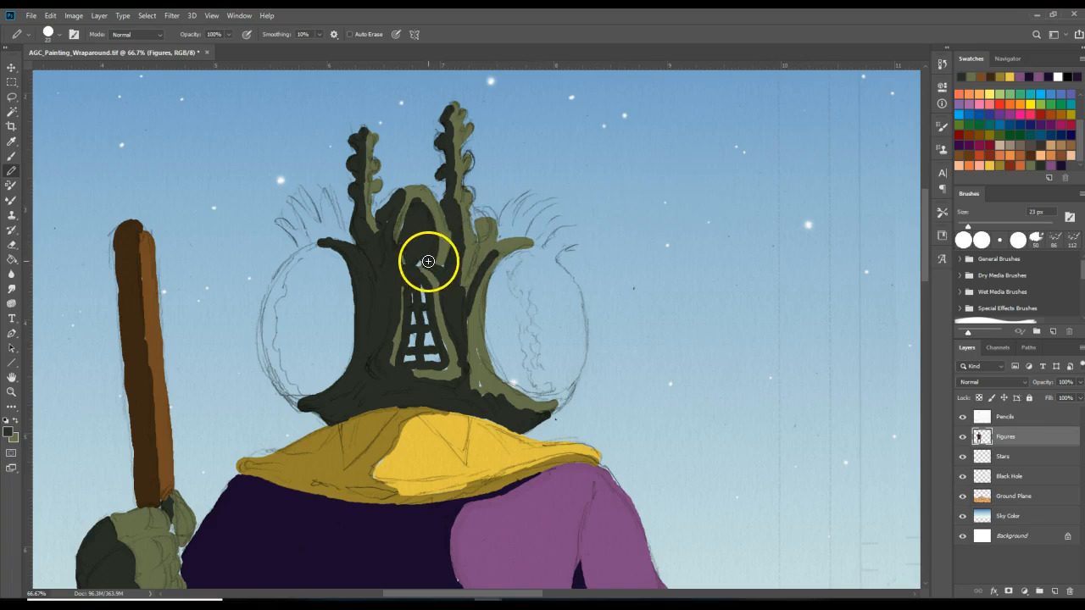
{"action": "left_click_drag", "start_coordinate": [418, 264], "coordinate": [431, 267]}
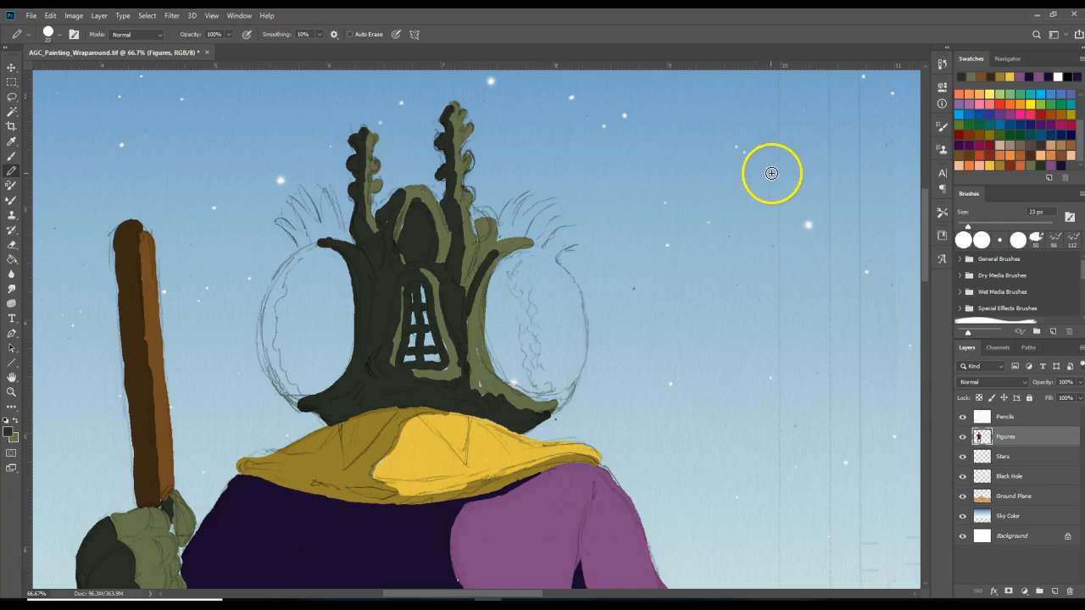
{"action": "key", "text": "ctrl+0"}
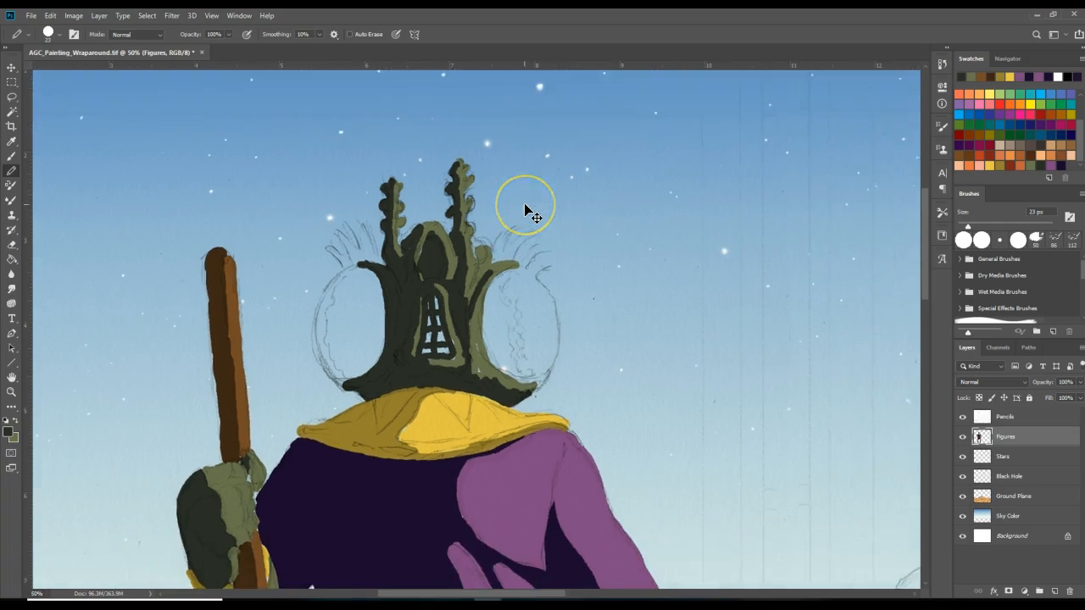
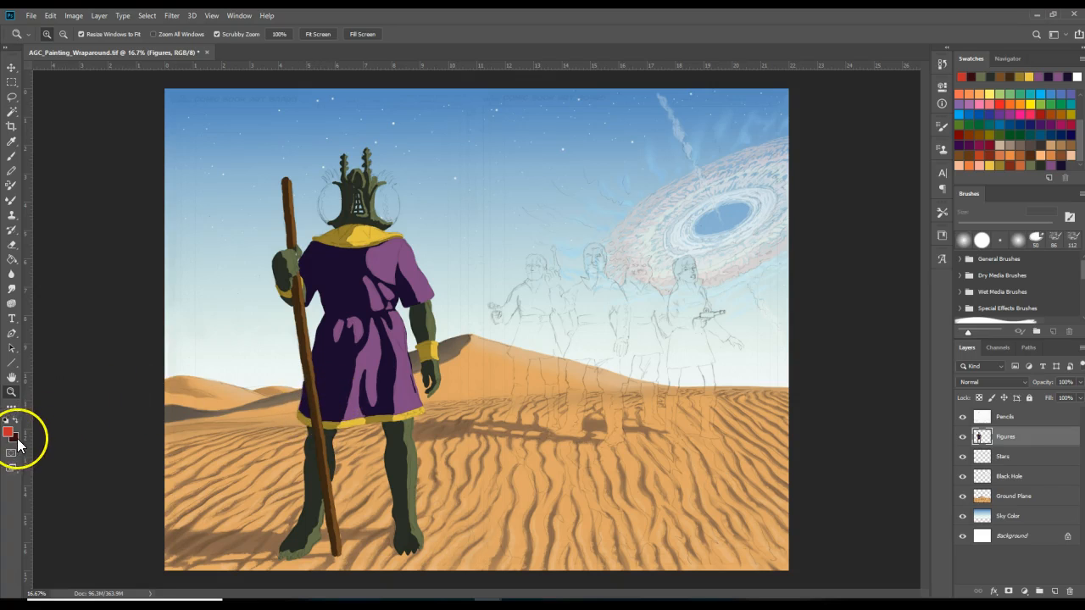
- Examine the staff bearer's painted light and shadow shapes alongside the uncolored group sketch
{"action": "left_click", "coordinate": [394, 389]}
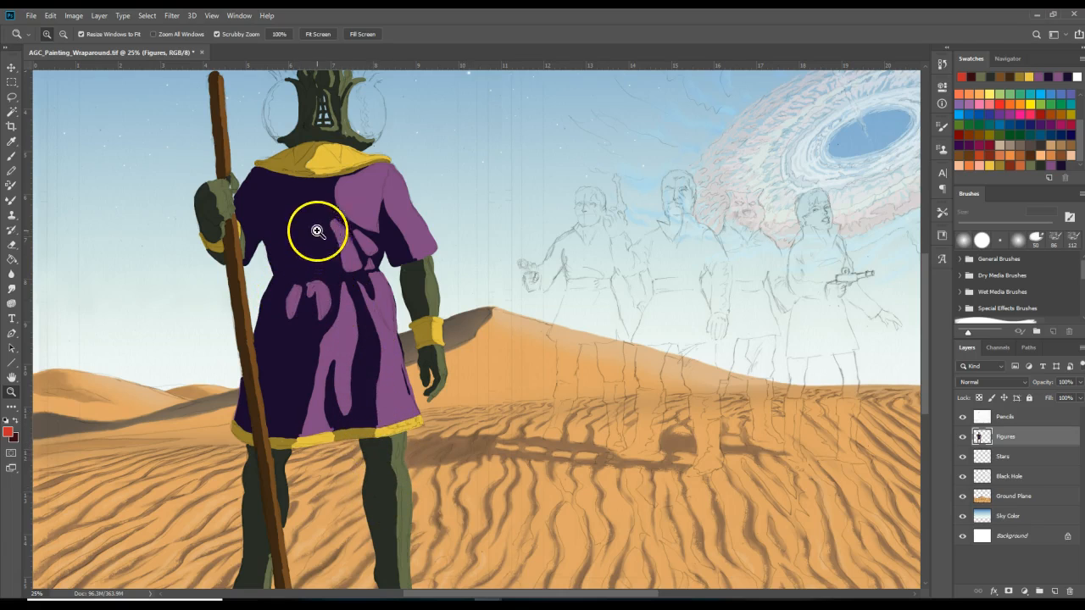
{"action": "left_click_drag", "start_coordinate": [923, 339], "coordinate": [931, 286]}
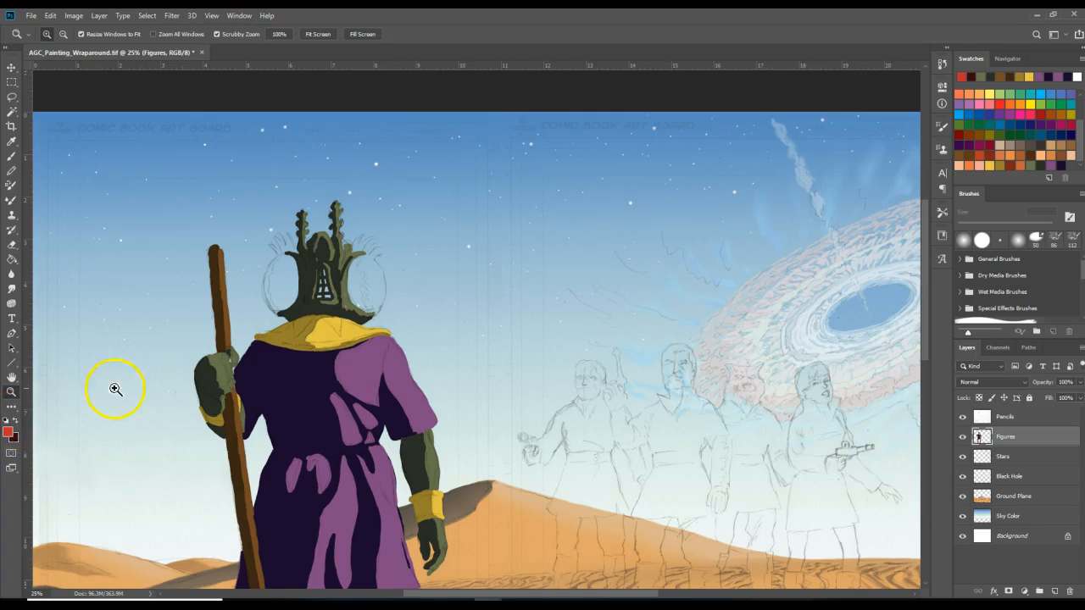
{"action": "left_click_drag", "start_coordinate": [926, 344], "coordinate": [927, 405]}
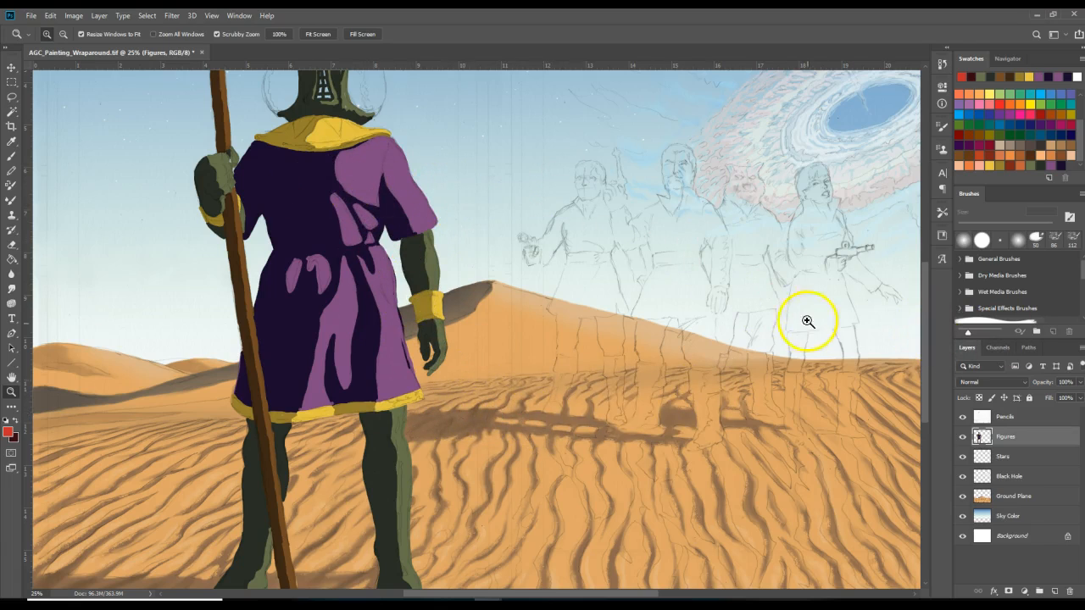
{"action": "left_click_drag", "start_coordinate": [927, 371], "coordinate": [929, 316]}
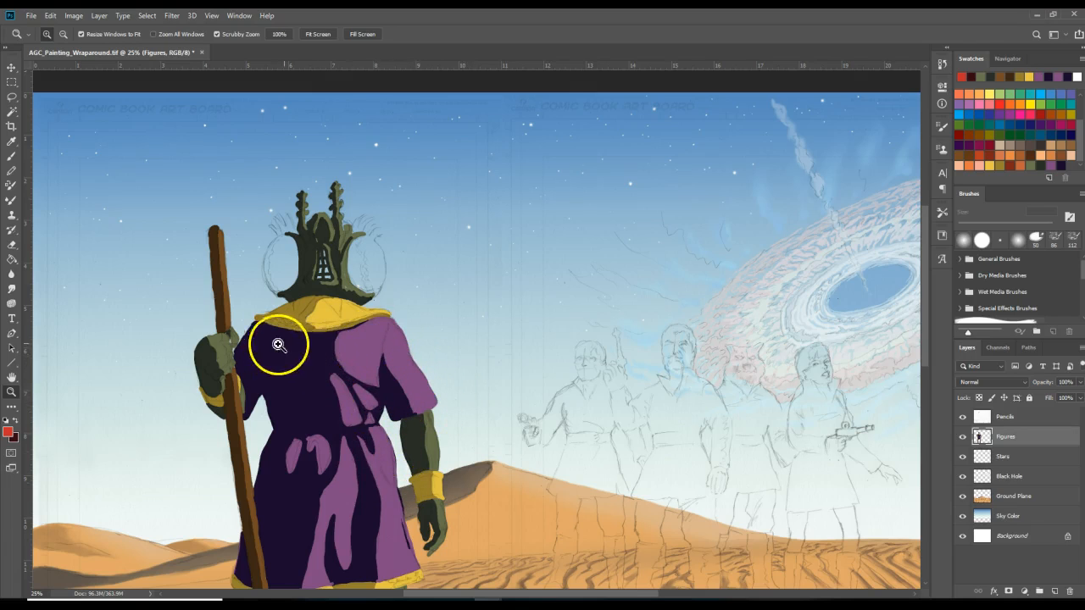
{"action": "left_click", "coordinate": [371, 266]}
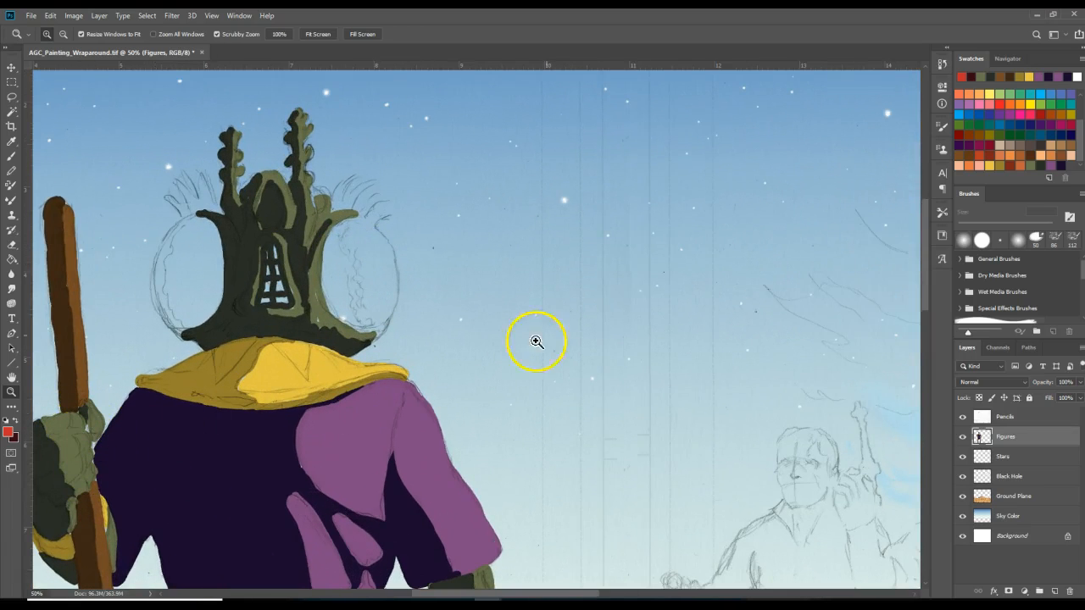
{"action": "left_click_drag", "start_coordinate": [927, 302], "coordinate": [935, 361]}
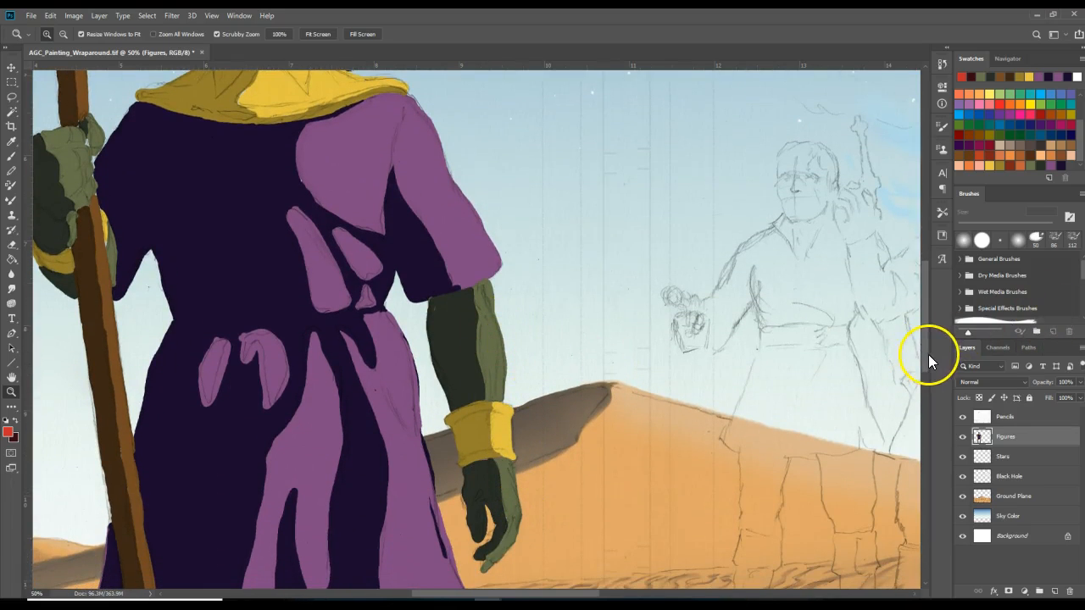
{"action": "left_click_drag", "start_coordinate": [928, 354], "coordinate": [922, 297]}
- Outline the lit part of the eye beside the taller antenna in red with a wavy inner edge and a row of red dots beside it
{"action": "left_click", "coordinate": [272, 259]}
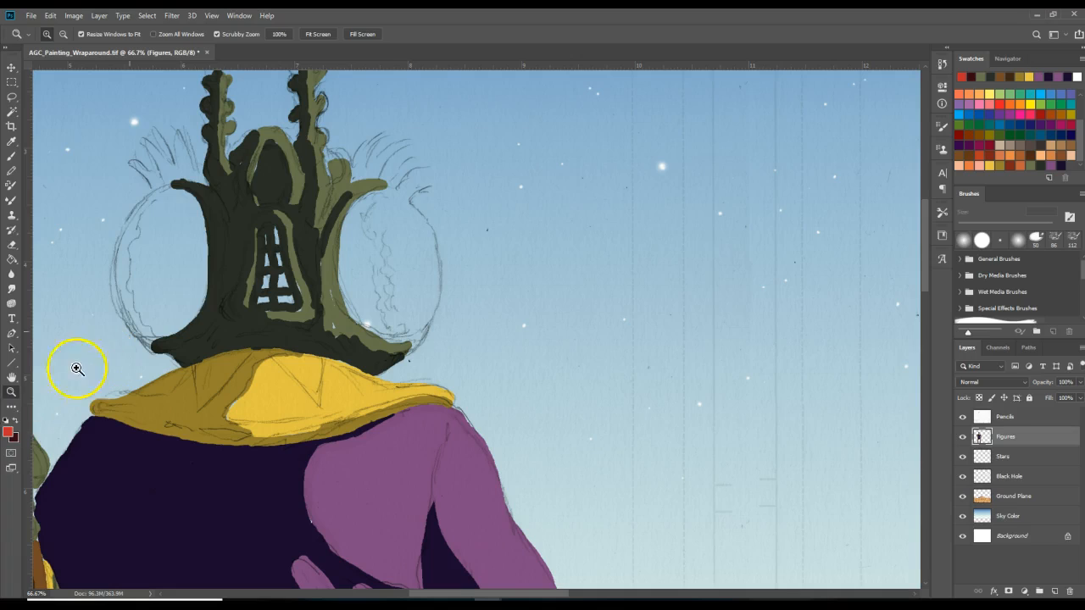
{"action": "left_click", "coordinate": [12, 169]}
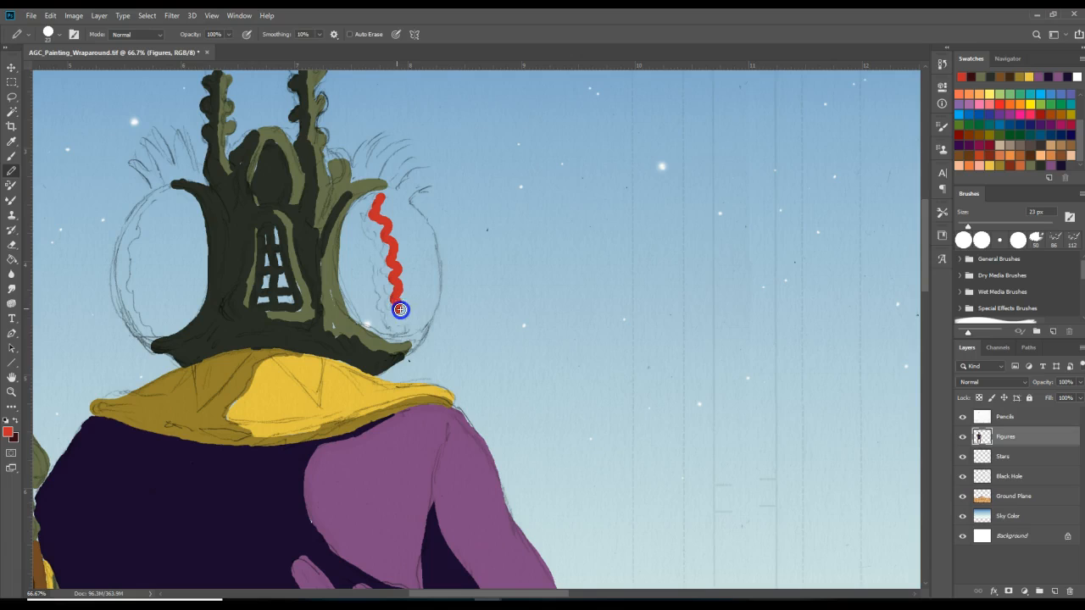
{"action": "left_click_drag", "start_coordinate": [417, 329], "coordinate": [425, 322]}
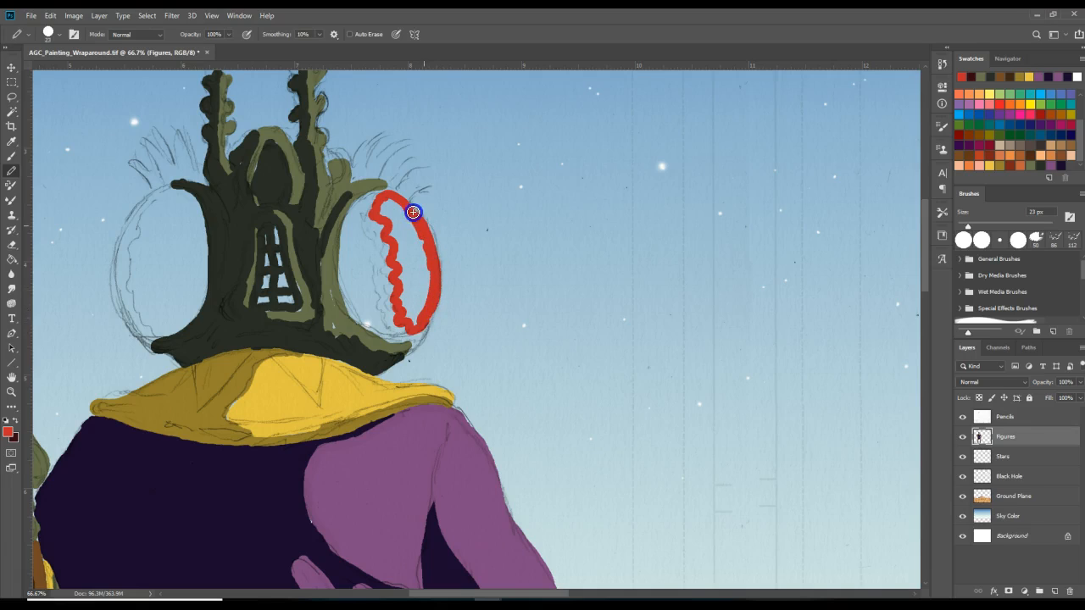
{"action": "left_click_drag", "start_coordinate": [385, 198], "coordinate": [372, 209]}
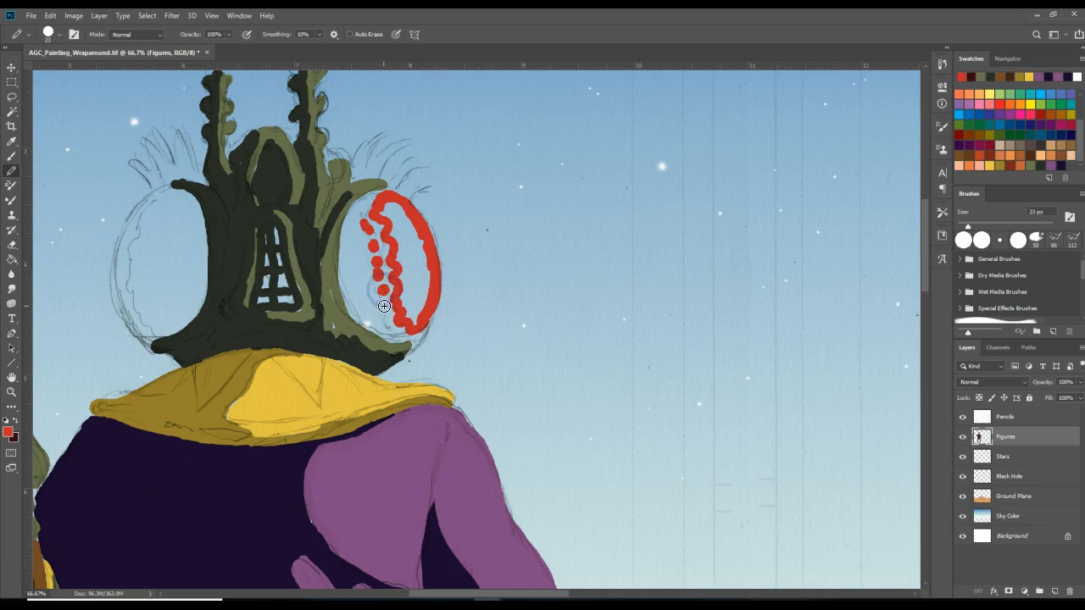
{"action": "mouse_move", "coordinate": [386, 322]}
{"action": "left_mouse_down"}
{"action": "mouse_move", "coordinate": [395, 332]}
{"action": "mouse_move", "coordinate": [365, 206]}
{"action": "left_mouse_up"}
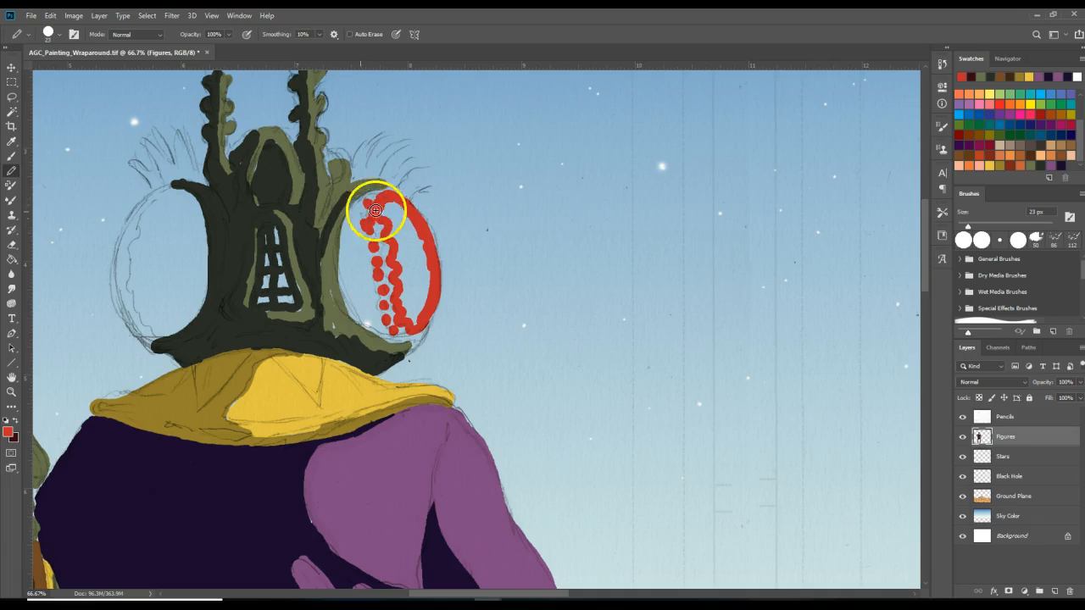
- Outline the shadow part of the eye beside the taller antenna in dark maroon and fill it with the Paint Bucket
{"action": "left_click", "coordinate": [13, 419]}
{"action": "left_click_drag", "start_coordinate": [378, 189], "coordinate": [365, 199]}
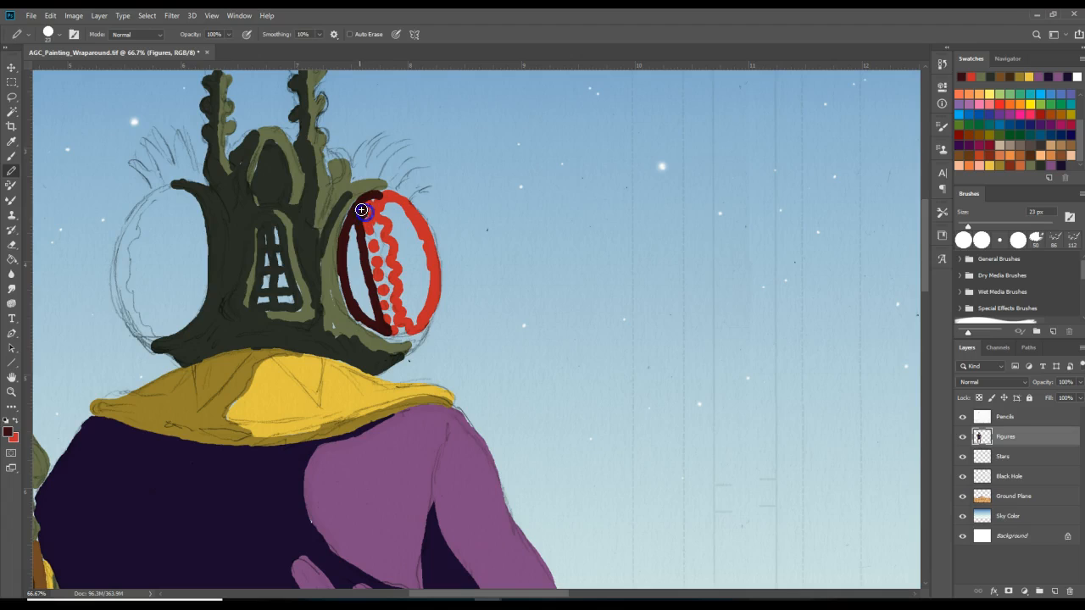
{"action": "left_click", "coordinate": [11, 259]}
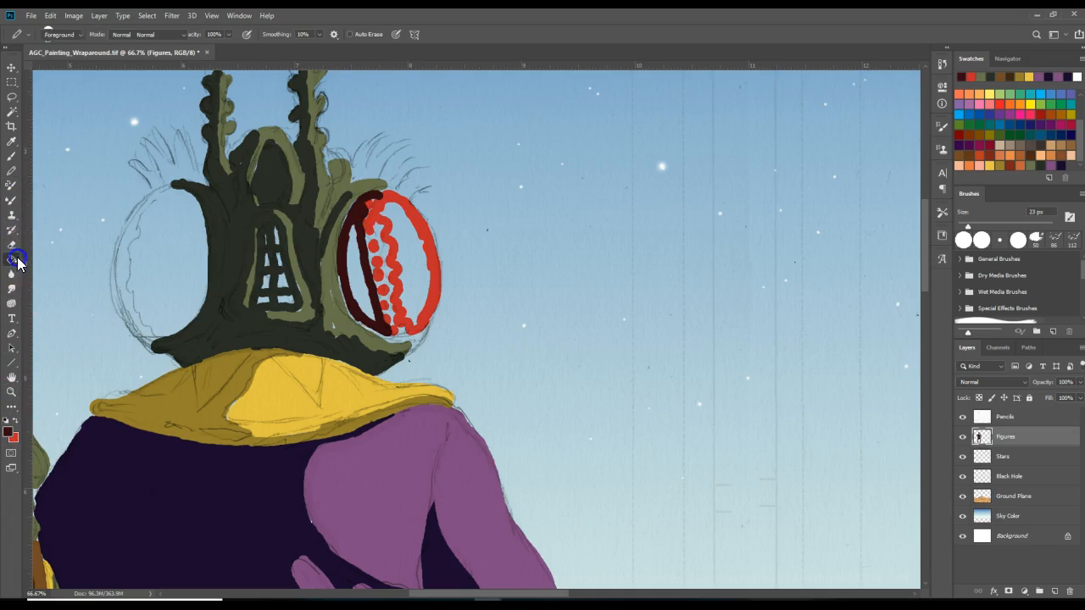
{"action": "left_click", "coordinate": [357, 262]}
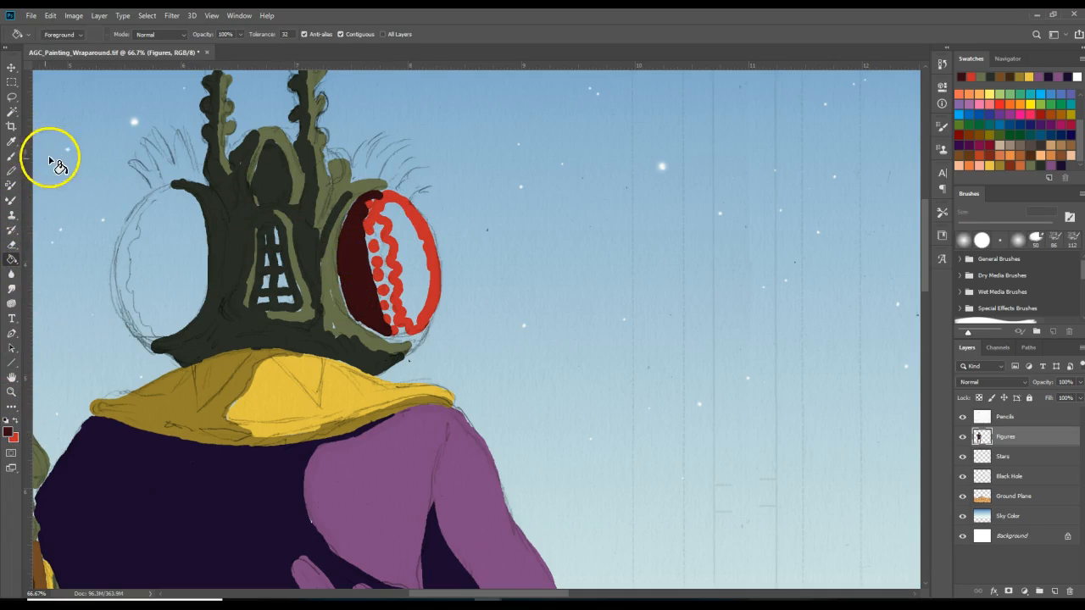
- Paint dark maroon between the red dots with the Pencil and clean up the outer edge of that eye's shadow shape
{"action": "left_click", "coordinate": [12, 170]}
{"action": "left_click_drag", "start_coordinate": [374, 200], "coordinate": [376, 226]}
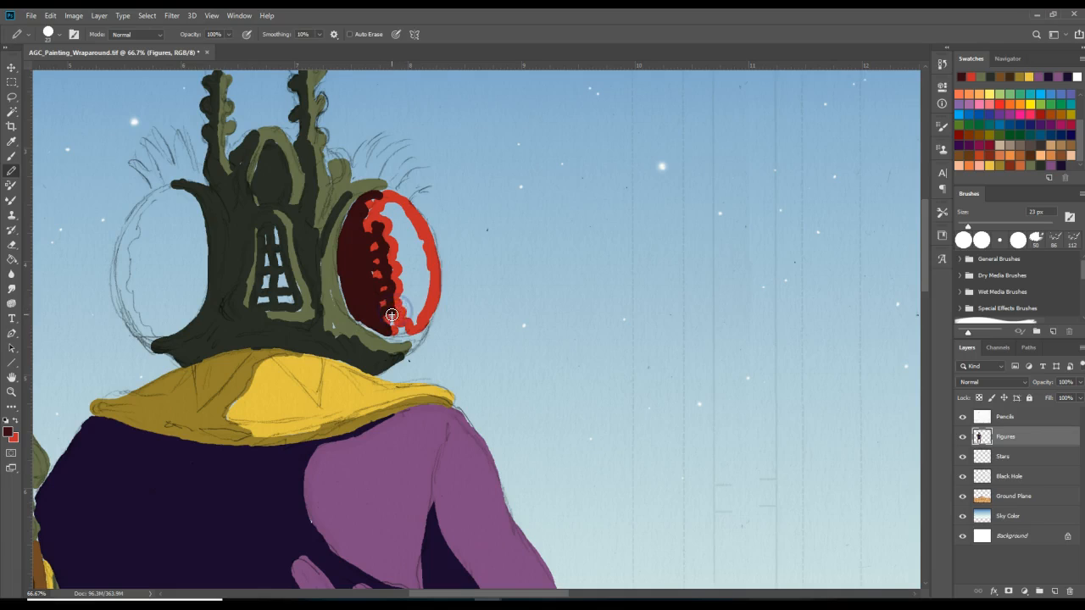
{"action": "mouse_move", "coordinate": [393, 325]}
{"action": "left_mouse_down"}
{"action": "mouse_move", "coordinate": [364, 310]}
{"action": "mouse_move", "coordinate": [339, 273]}
{"action": "left_mouse_up"}
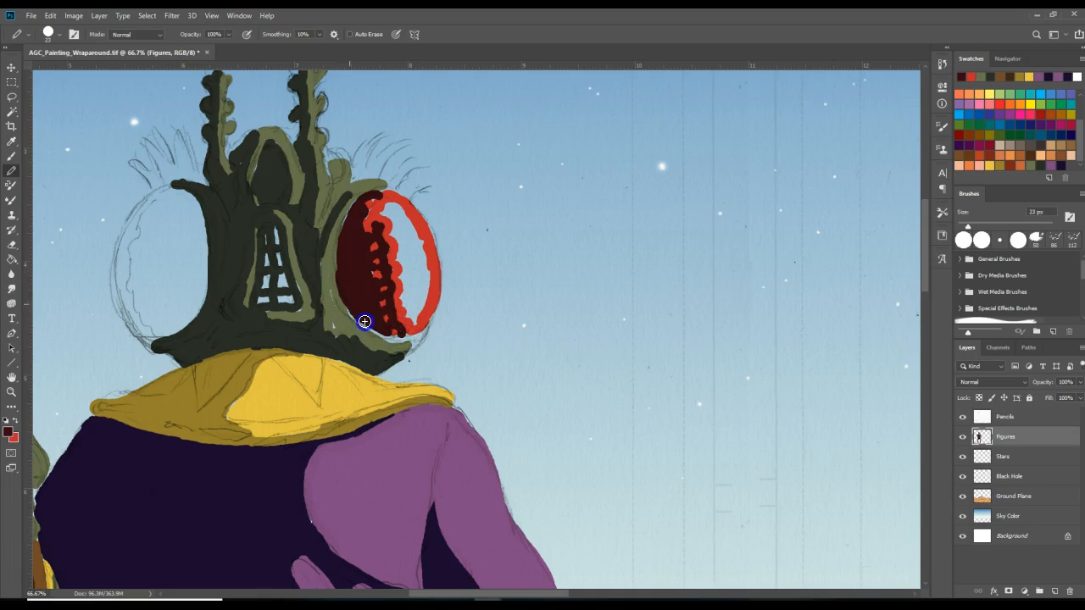
{"action": "mouse_move", "coordinate": [389, 336]}
{"action": "left_mouse_down"}
{"action": "mouse_move", "coordinate": [377, 257]}
{"action": "mouse_move", "coordinate": [358, 214]}
{"action": "mouse_move", "coordinate": [350, 223]}
{"action": "mouse_move", "coordinate": [378, 200]}
{"action": "left_mouse_up"}
{"action": "left_click", "coordinate": [403, 336]}
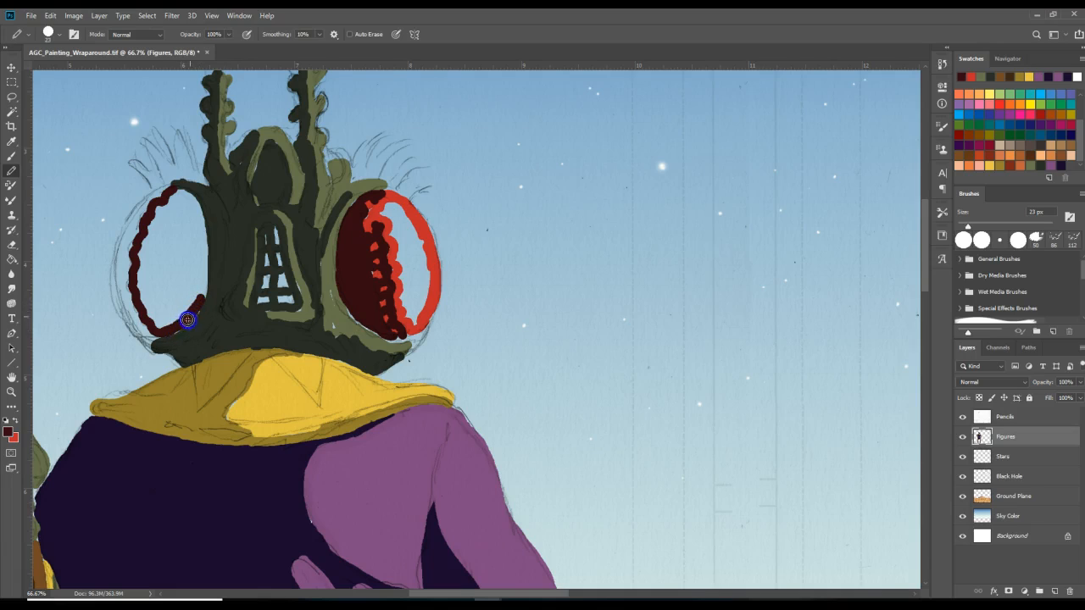
- Outline the shadow shape of the opposite eye in dark maroon with a wavy outer edge, fill it, and touch up its inner edge
{"action": "left_click", "coordinate": [175, 189]}
{"action": "left_click_drag", "start_coordinate": [179, 192], "coordinate": [196, 205]}
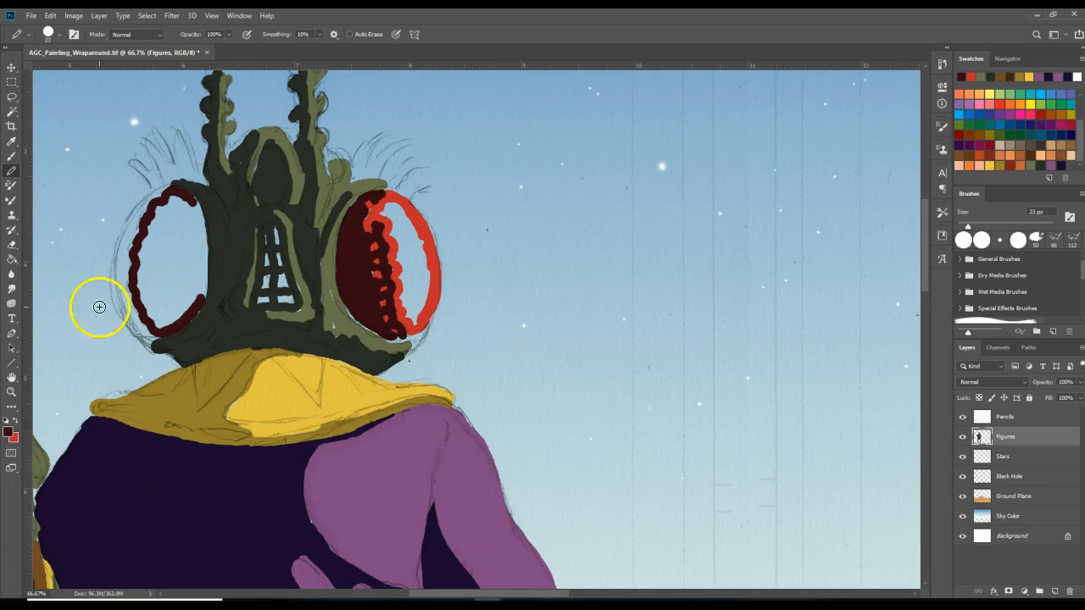
{"action": "left_click", "coordinate": [12, 257]}
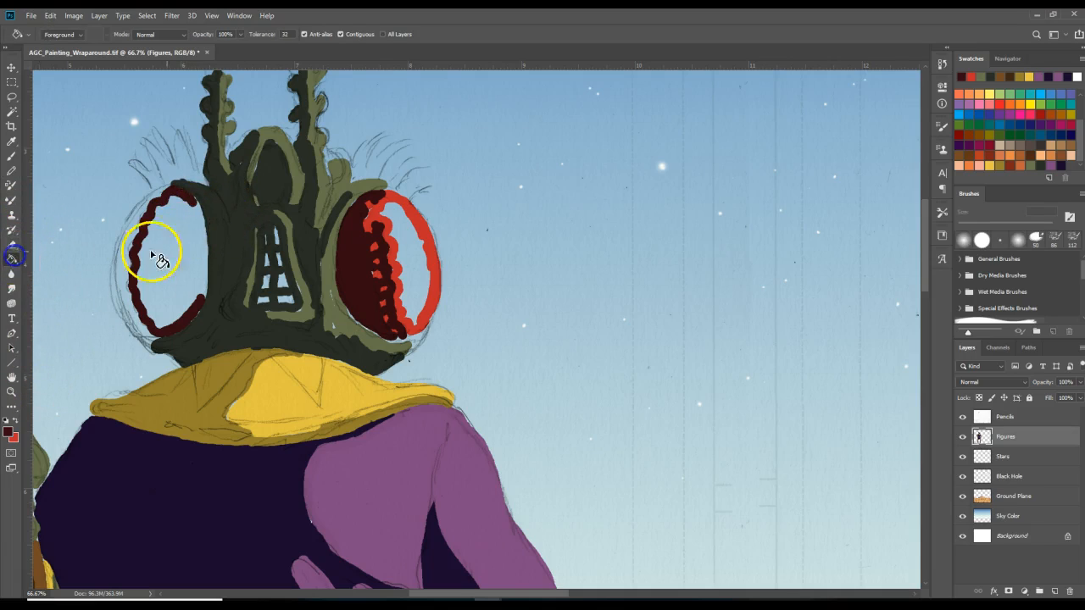
{"action": "left_click", "coordinate": [182, 254]}
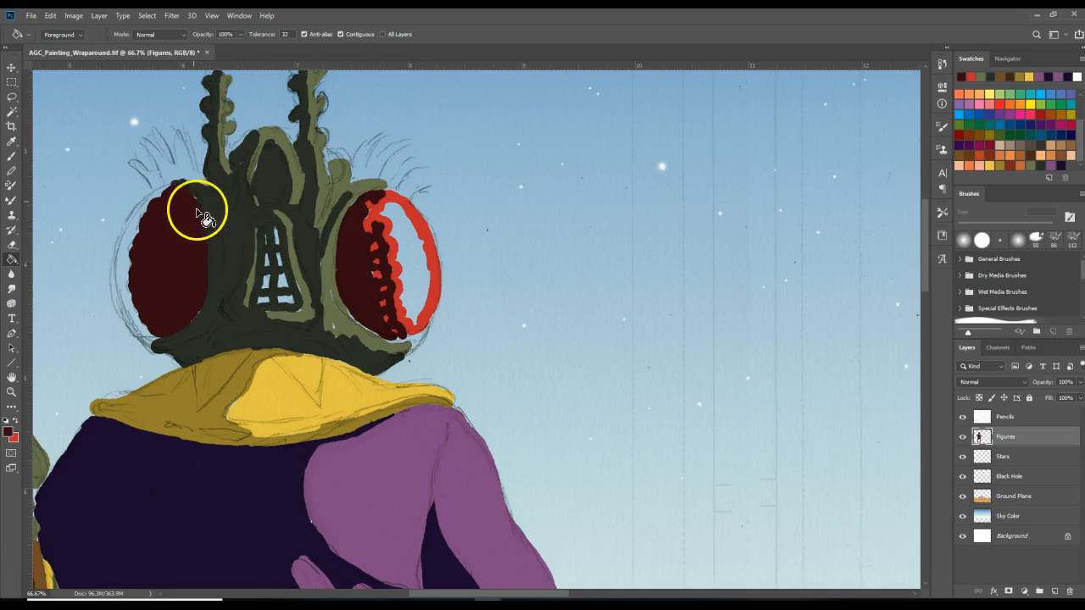
{"action": "left_click", "coordinate": [12, 172]}
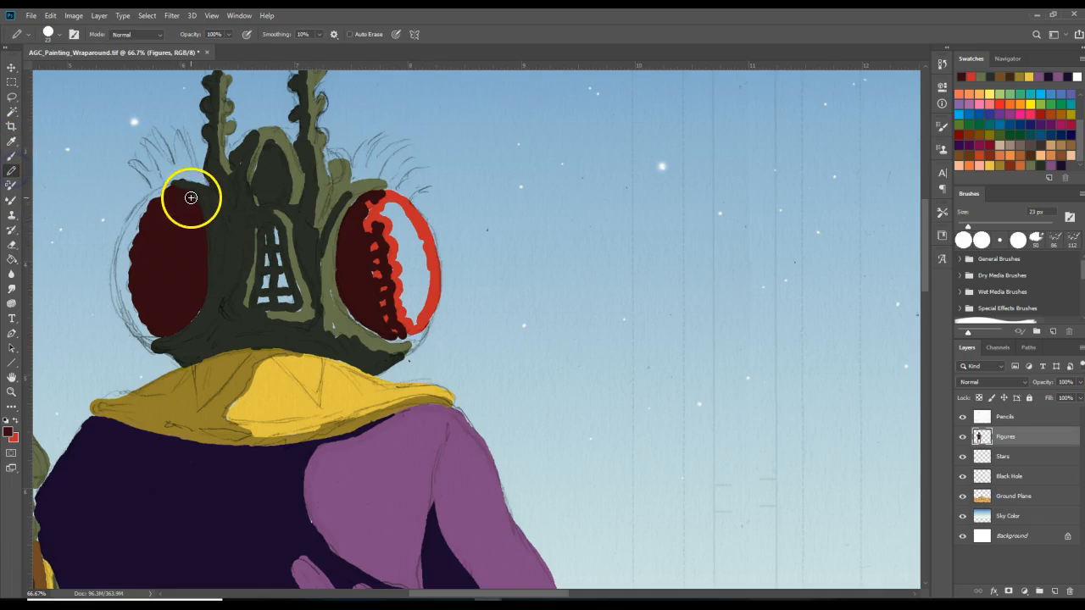
{"action": "left_click_drag", "start_coordinate": [202, 252], "coordinate": [197, 292]}
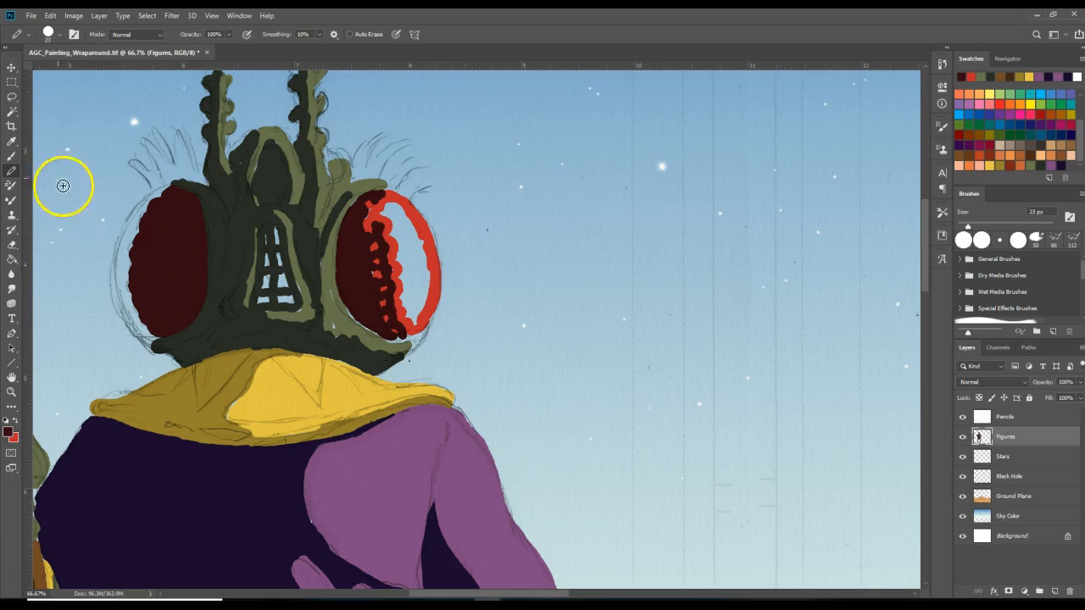
- Paint a red lit rim along the shaded eye's outer edge and fill the lit part of the other eye with red
{"action": "left_click", "coordinate": [16, 420]}
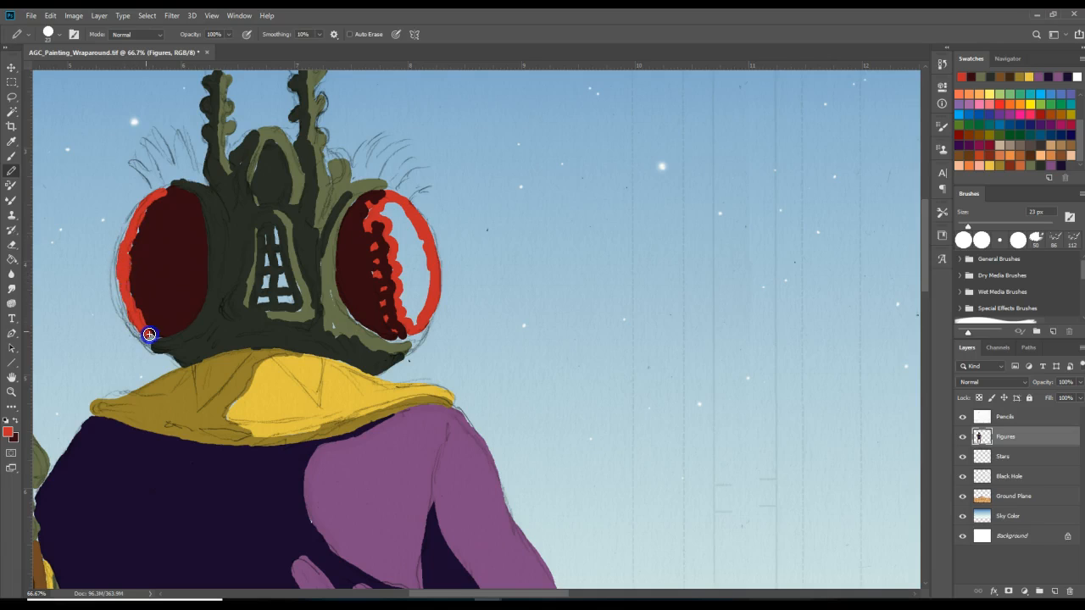
{"action": "mouse_move", "coordinate": [155, 336]}
{"action": "left_mouse_down"}
{"action": "mouse_move", "coordinate": [139, 221]}
{"action": "mouse_move", "coordinate": [166, 189]}
{"action": "left_mouse_up"}
{"action": "left_click_drag", "start_coordinate": [392, 223], "coordinate": [378, 206]}
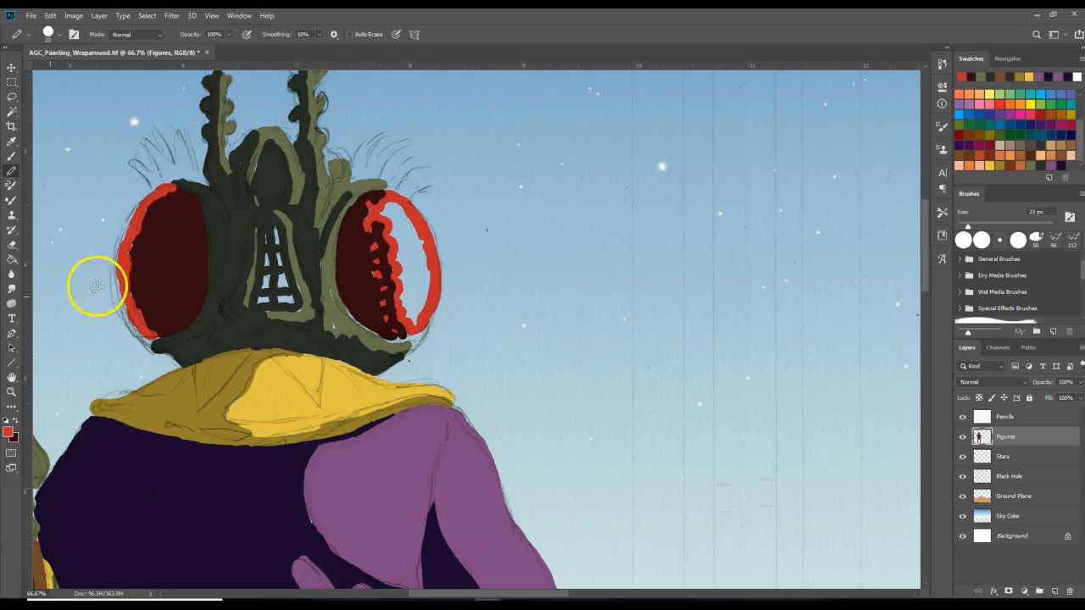
{"action": "left_click", "coordinate": [12, 258]}
{"action": "left_click", "coordinate": [414, 245]}
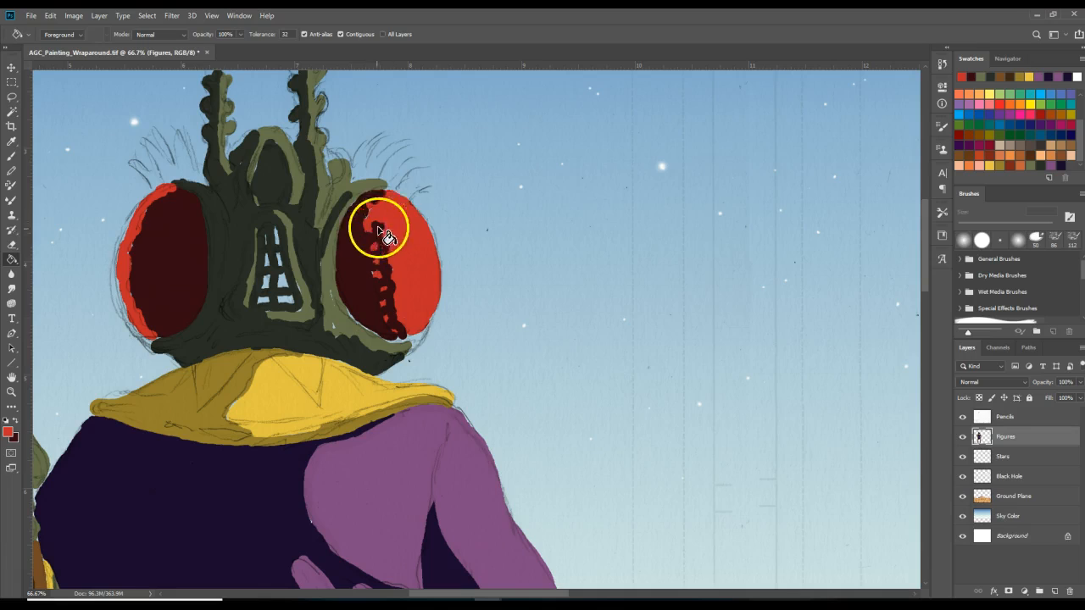
{"action": "left_click", "coordinate": [367, 218]}
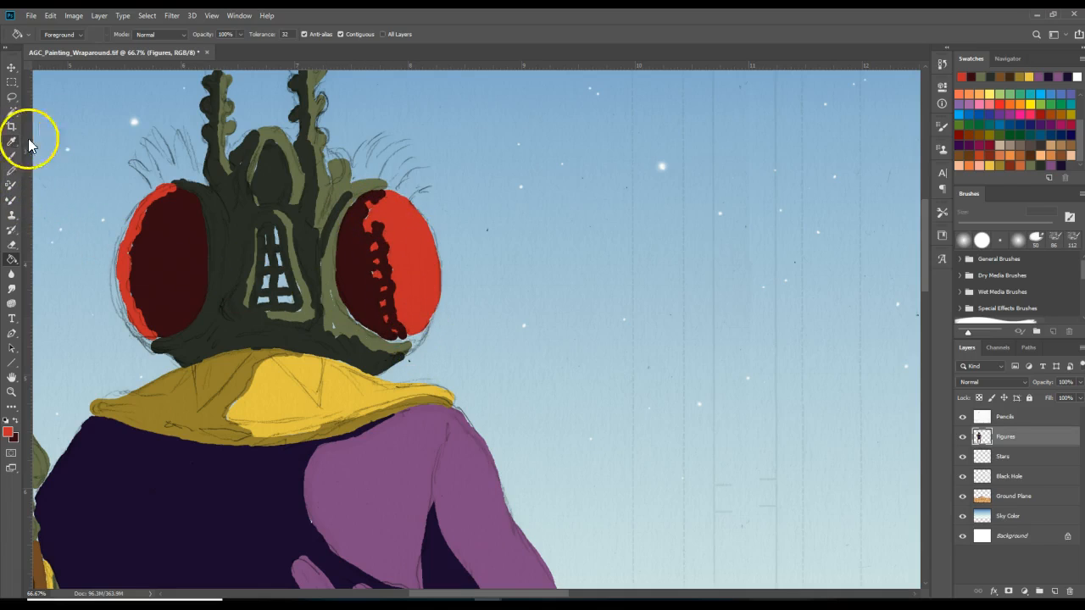
- Load dark green and olive green as the two working colors and extend the lit eye's lower rim in olive with the Pencil
{"action": "left_click", "coordinate": [1043, 161]}
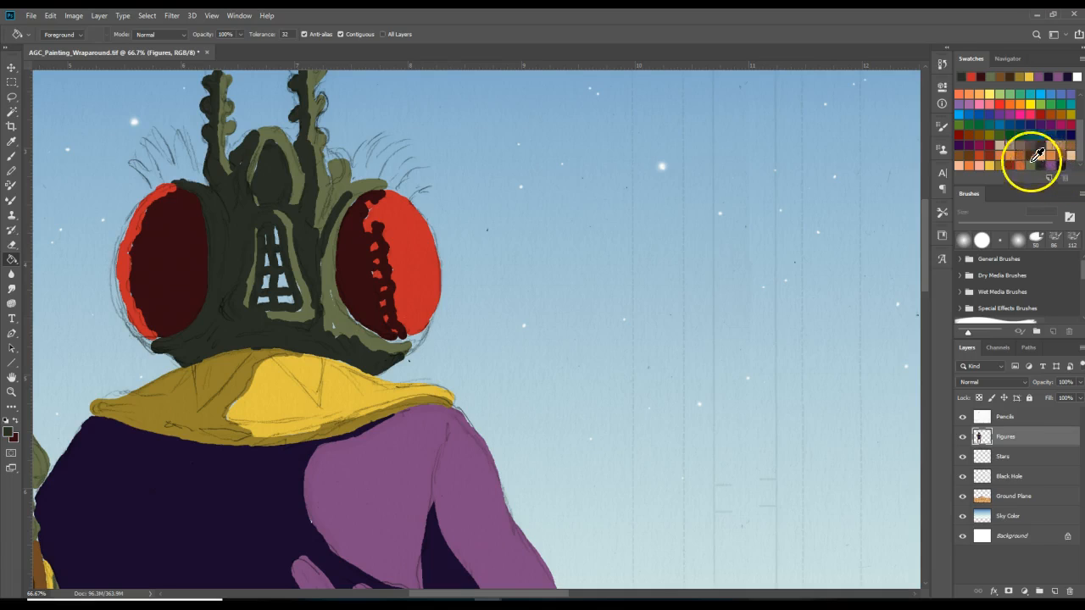
{"action": "left_click", "coordinate": [14, 420]}
{"action": "left_click", "coordinate": [1037, 159]}
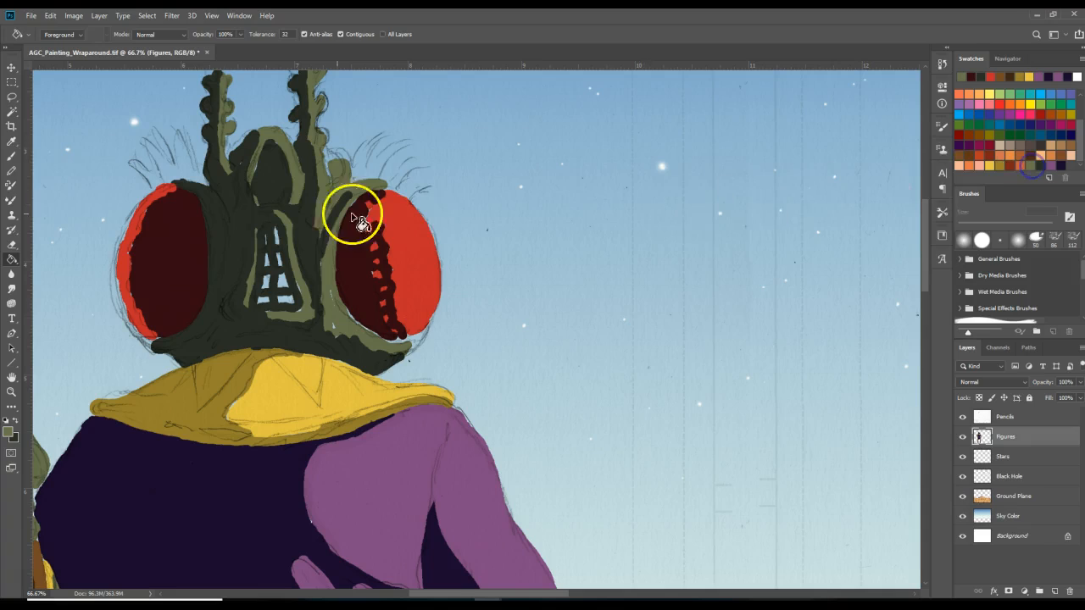
{"action": "left_click", "coordinate": [12, 171]}
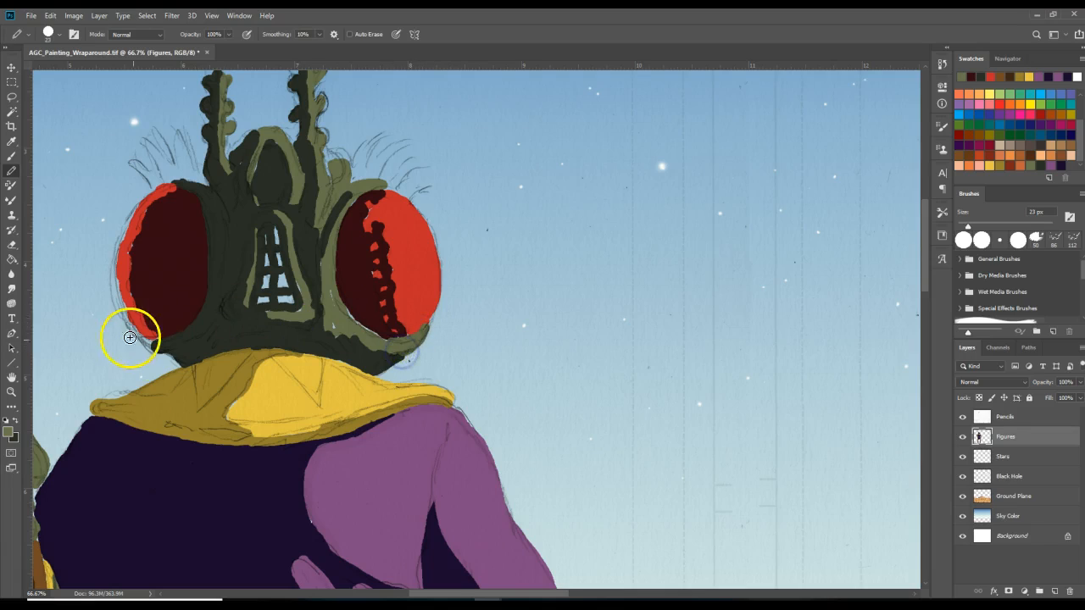
- Extend the shaded eye's lower rim in dark green and lengthen the lit eye's upper rim in olive green
{"action": "left_click", "coordinate": [15, 420]}
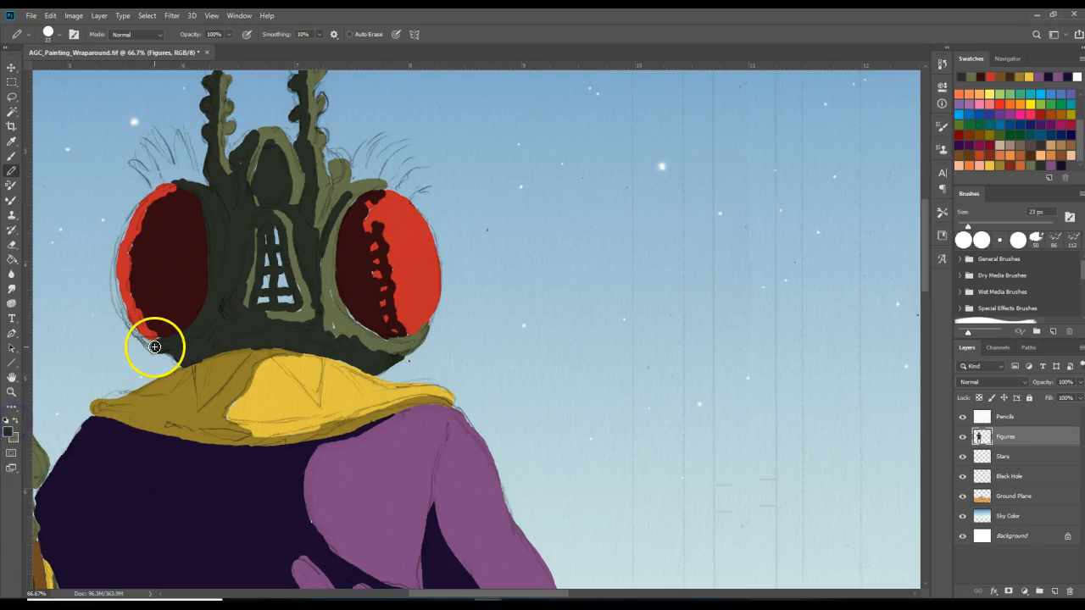
{"action": "left_click_drag", "start_coordinate": [162, 341], "coordinate": [154, 348]}
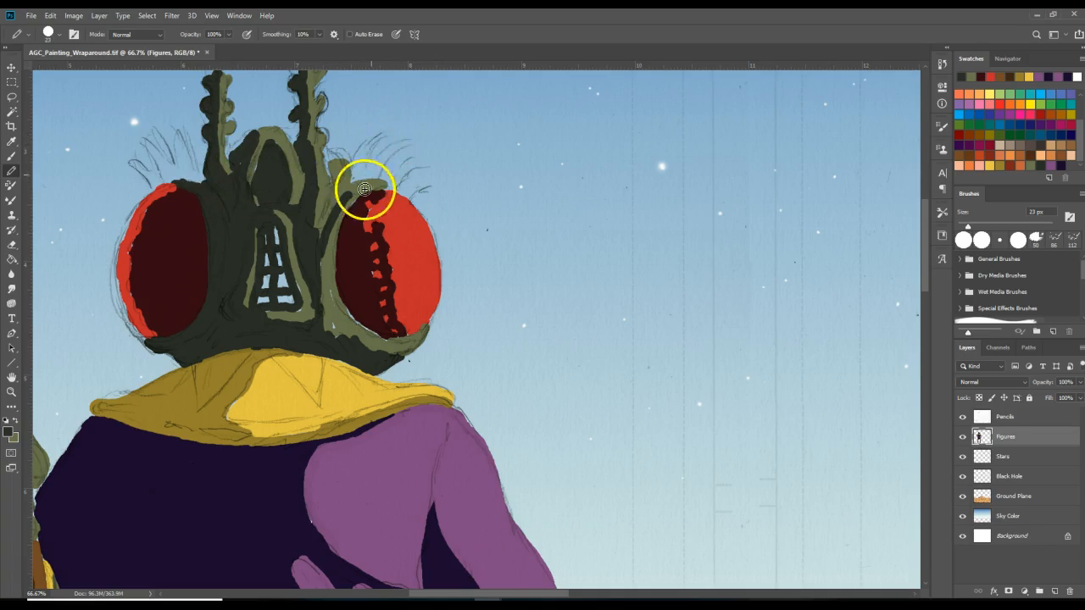
{"action": "mouse_move", "coordinate": [294, 164]}
{"action": "left_mouse_down"}
{"action": "mouse_move", "coordinate": [285, 174]}
{"action": "mouse_move", "coordinate": [296, 171]}
{"action": "left_mouse_up"}
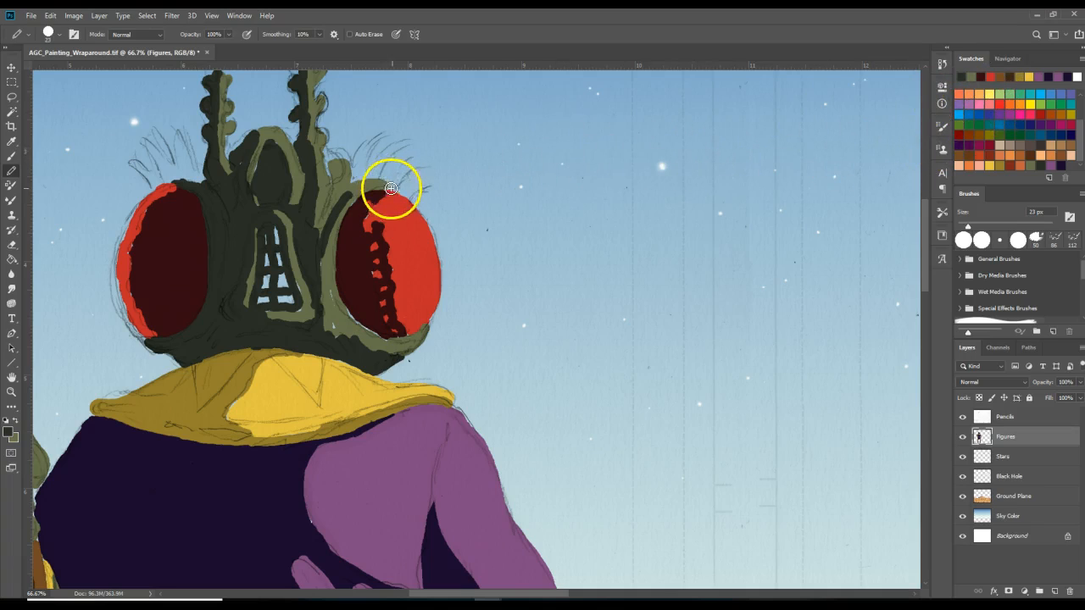
{"action": "left_click", "coordinate": [15, 421]}
{"action": "left_click_drag", "start_coordinate": [393, 185], "coordinate": [382, 186]}
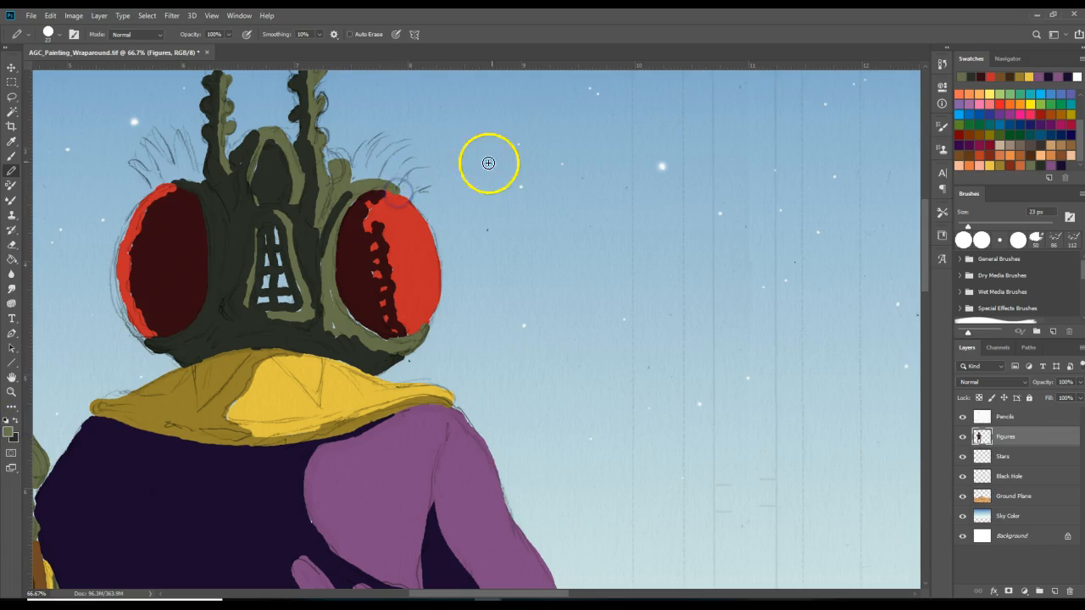
- Reduce the Pencil to 10 px and paint curved dark green lashes above both eyes
{"action": "left_click", "coordinate": [14, 421]}
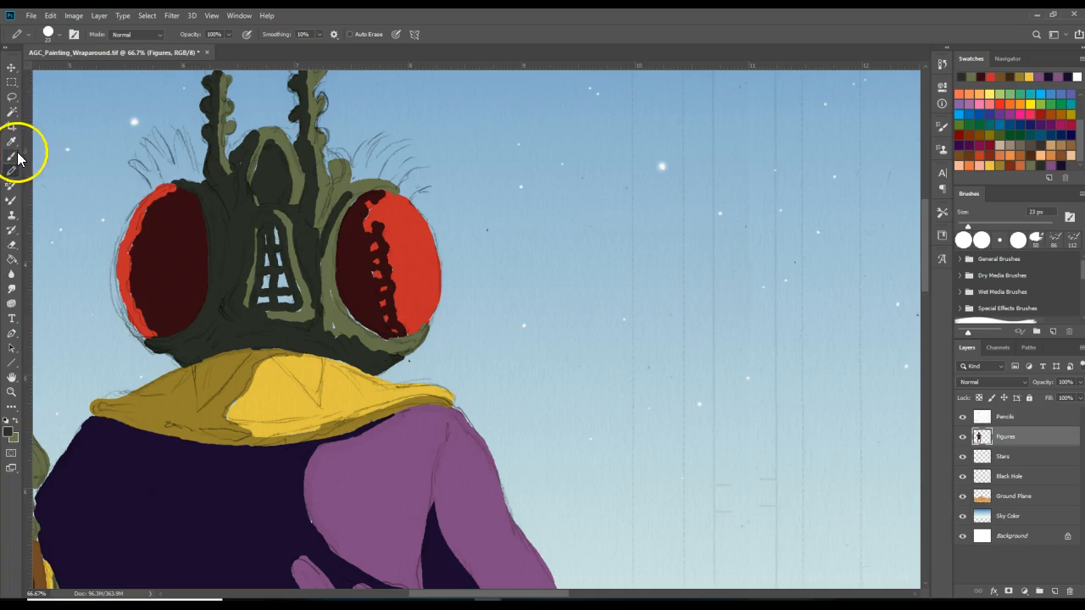
{"action": "left_click", "coordinate": [54, 34]}
{"action": "left_click_drag", "start_coordinate": [72, 66], "coordinate": [68, 66]}
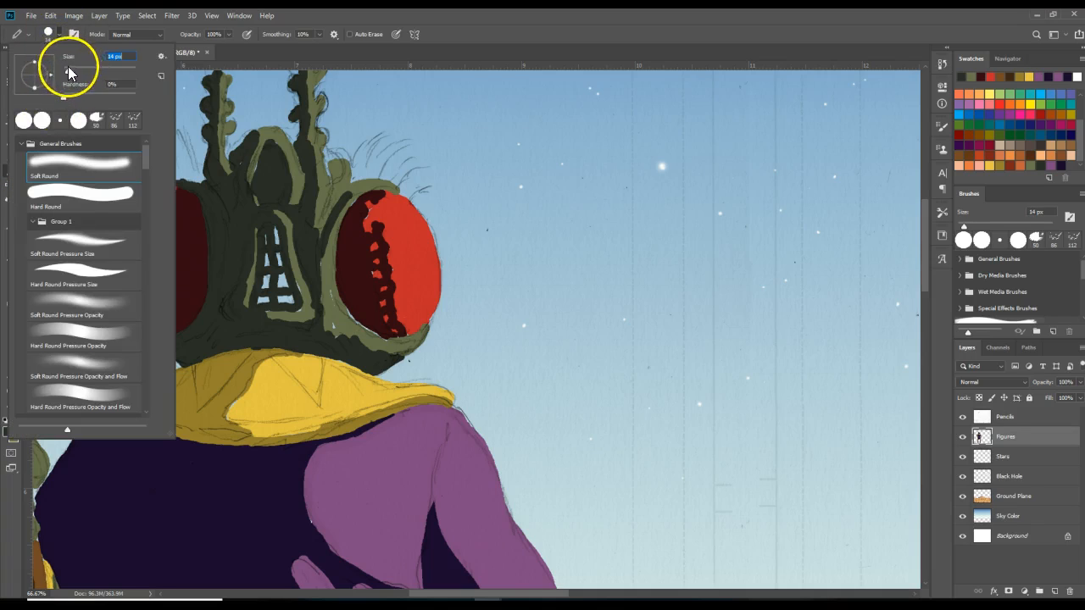
{"action": "left_click", "coordinate": [357, 181]}
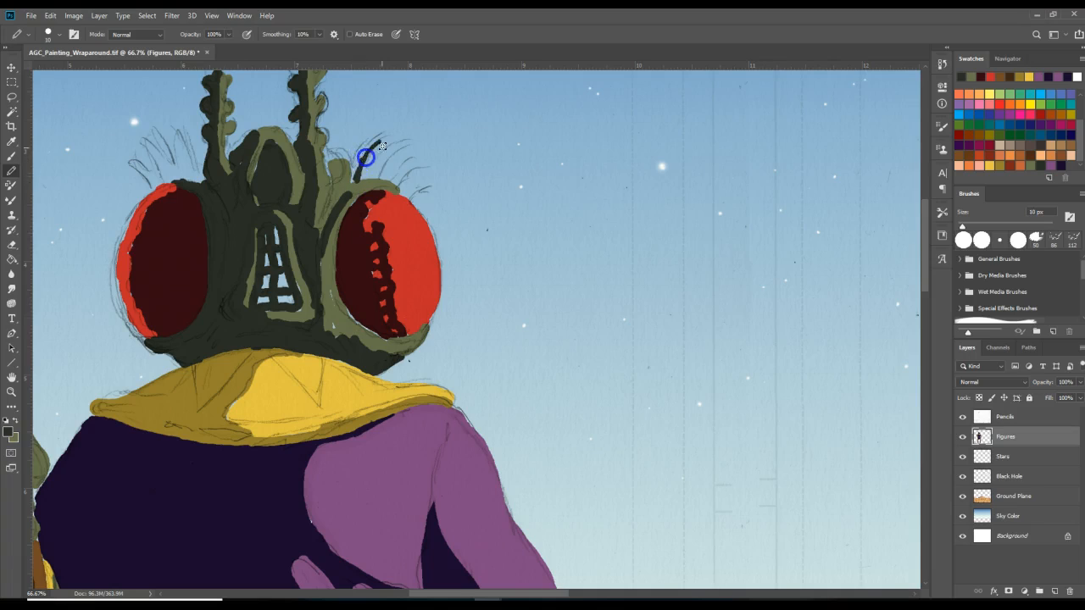
{"action": "mouse_move", "coordinate": [394, 149]}
{"action": "left_mouse_down"}
{"action": "mouse_move", "coordinate": [418, 158]}
{"action": "mouse_move", "coordinate": [398, 183]}
{"action": "left_mouse_up"}
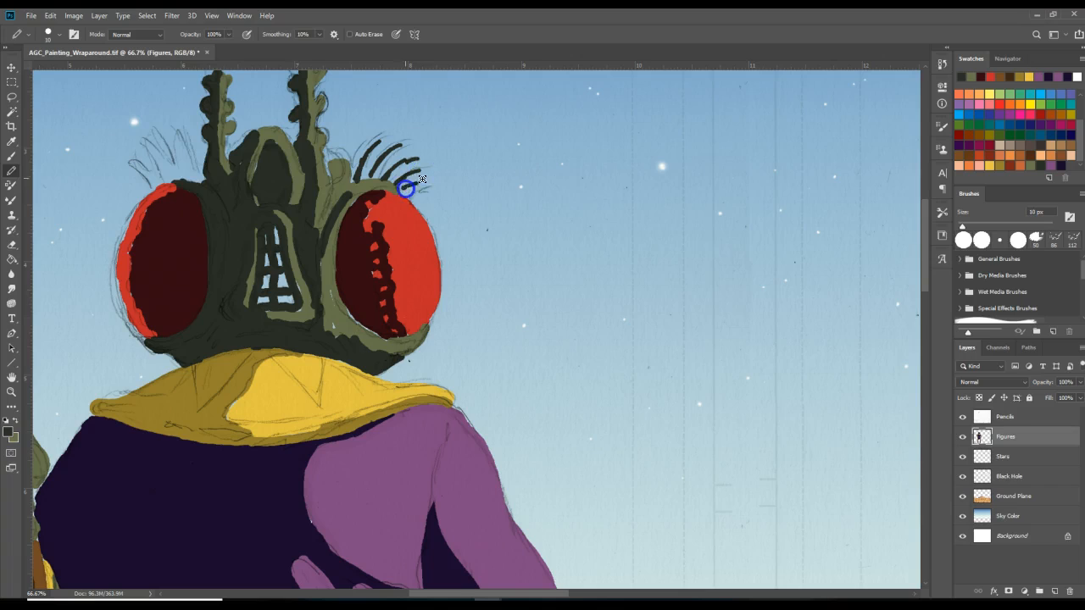
{"action": "left_click_drag", "start_coordinate": [194, 177], "coordinate": [192, 179]}
{"action": "left_click_drag", "start_coordinate": [157, 140], "coordinate": [177, 177]}
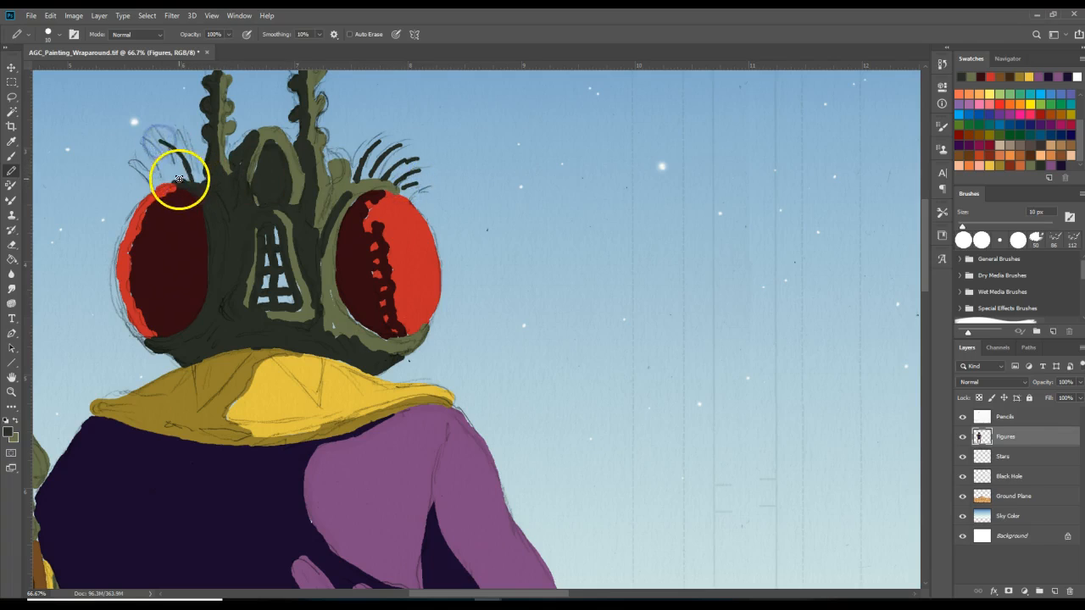
{"action": "mouse_move", "coordinate": [138, 148]}
{"action": "left_mouse_down"}
{"action": "mouse_move", "coordinate": [167, 177]}
{"action": "mouse_move", "coordinate": [154, 181]}
{"action": "left_mouse_up"}
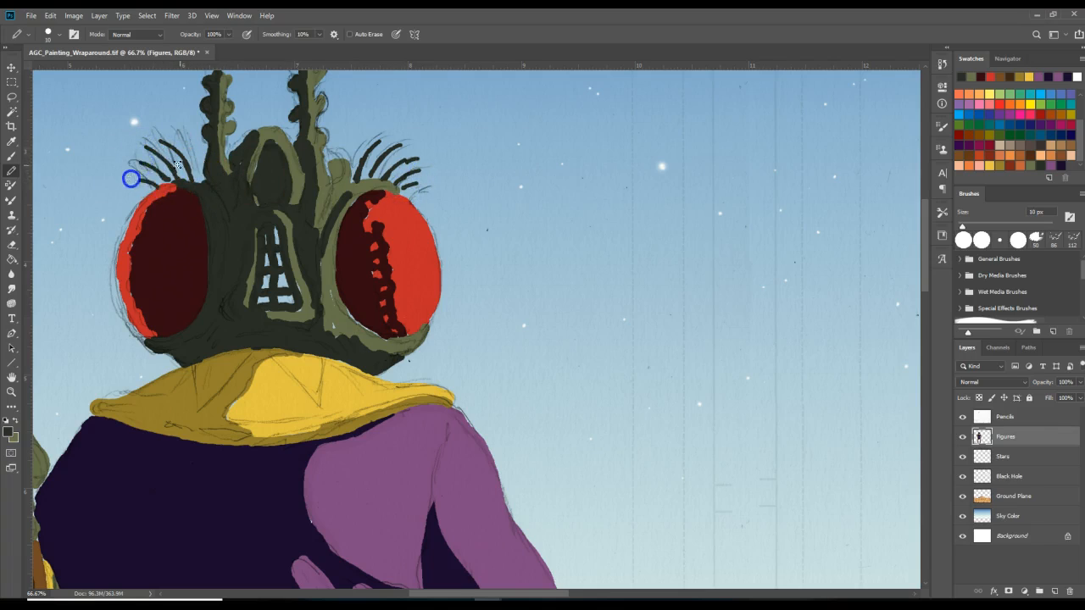
- Add olive green highlights to the lashes above the lit eye and repaint them in brown
{"action": "left_click", "coordinate": [16, 421]}
{"action": "mouse_move", "coordinate": [378, 138]}
{"action": "left_mouse_down"}
{"action": "mouse_move", "coordinate": [361, 177]}
{"action": "mouse_move", "coordinate": [386, 156]}
{"action": "mouse_move", "coordinate": [375, 174]}
{"action": "mouse_move", "coordinate": [409, 180]}
{"action": "left_mouse_up"}
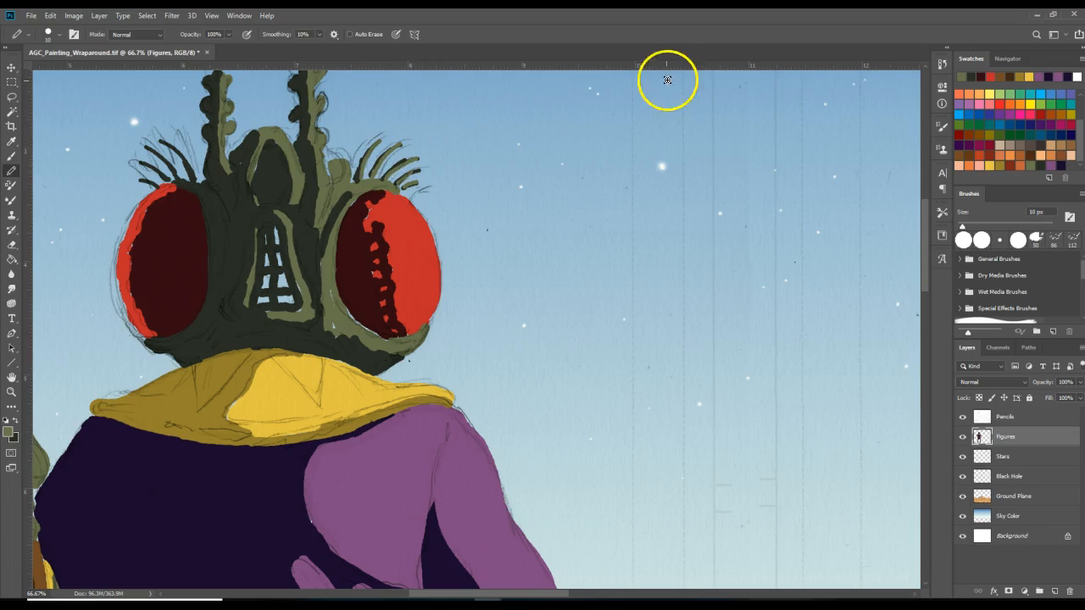
{"action": "left_click", "coordinate": [971, 145]}
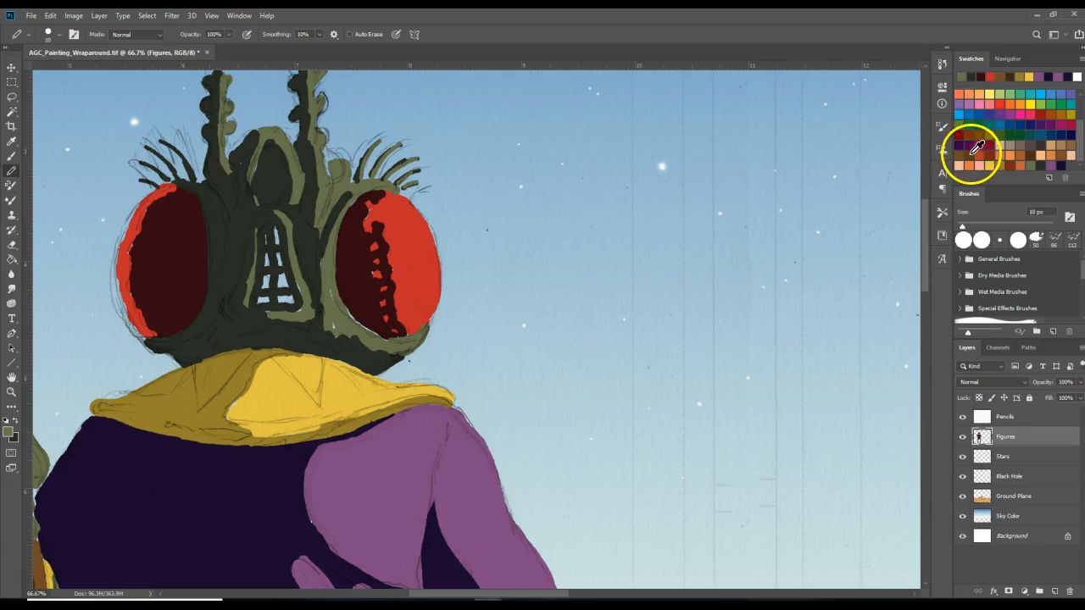
{"action": "mouse_move", "coordinate": [404, 189]}
{"action": "left_mouse_down"}
{"action": "mouse_move", "coordinate": [414, 184]}
{"action": "mouse_move", "coordinate": [374, 178]}
{"action": "mouse_move", "coordinate": [404, 144]}
{"action": "left_mouse_up"}
{"action": "left_click_drag", "start_coordinate": [361, 177], "coordinate": [373, 144]}
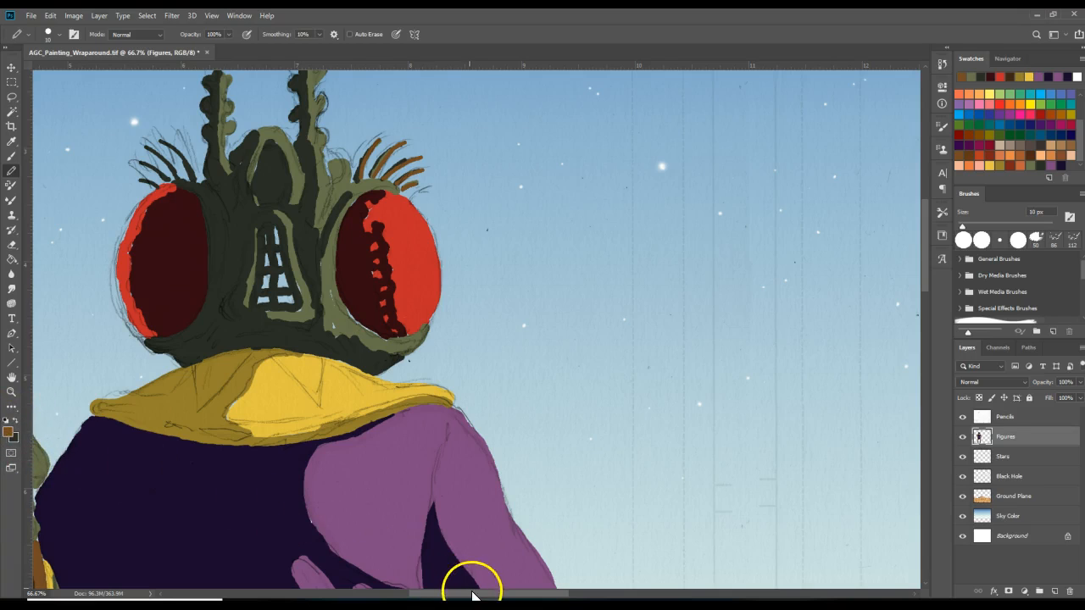
- Sample the staff's dark brown and paint it over the shaded eye's lashes and the shadow sides of the lit eye's lashes
{"action": "left_click_drag", "start_coordinate": [472, 593], "coordinate": [448, 592]}
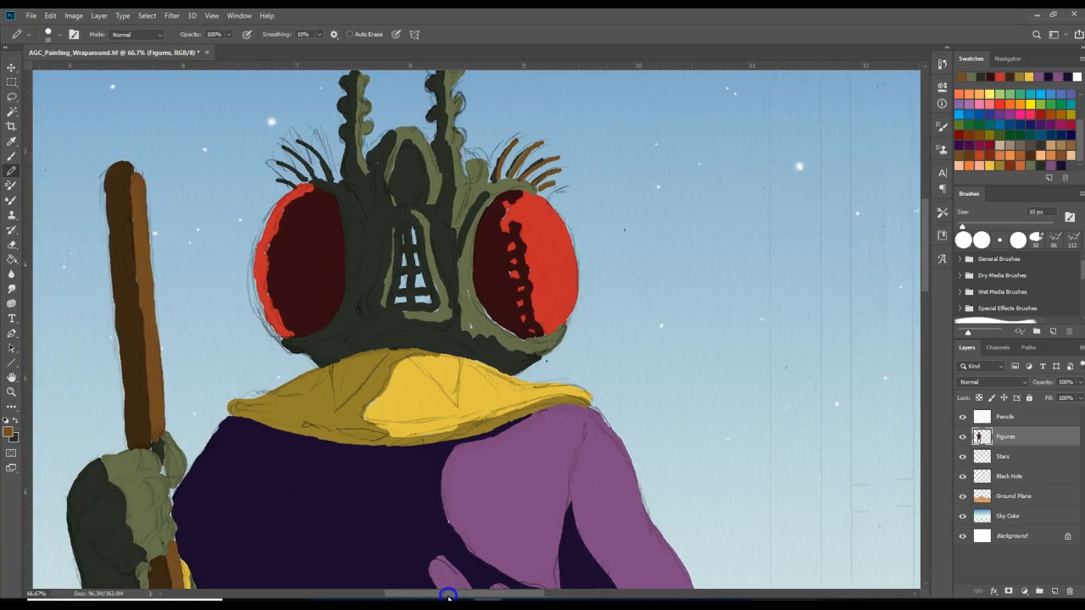
{"action": "left_click", "coordinate": [11, 140]}
{"action": "left_click", "coordinate": [128, 204]}
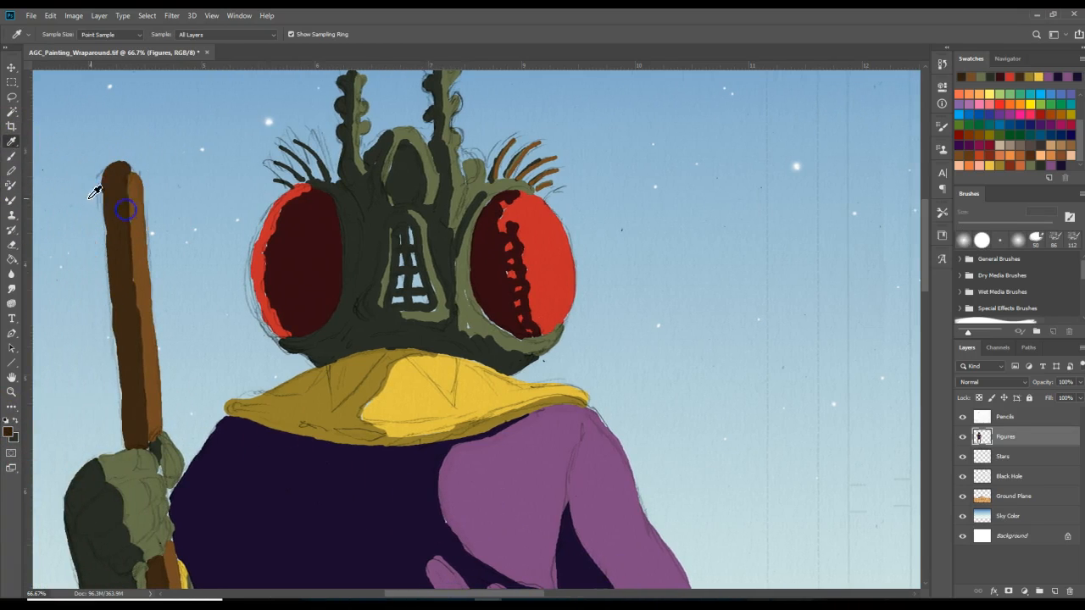
{"action": "left_click", "coordinate": [11, 156]}
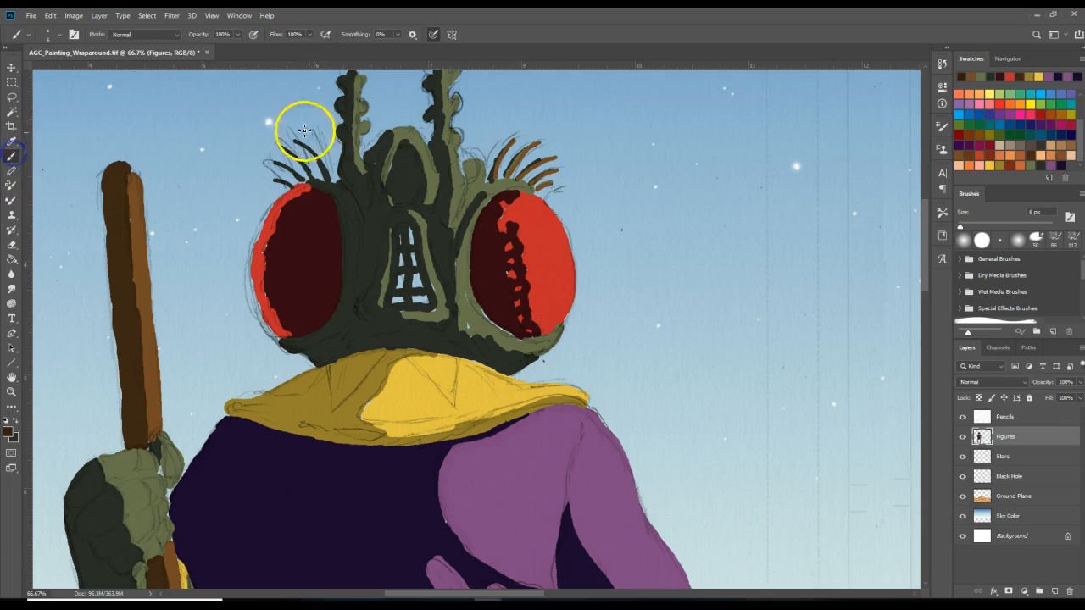
{"action": "left_click", "coordinate": [12, 171]}
{"action": "mouse_move", "coordinate": [275, 182]}
{"action": "left_mouse_down"}
{"action": "mouse_move", "coordinate": [300, 179]}
{"action": "mouse_move", "coordinate": [278, 161]}
{"action": "mouse_move", "coordinate": [314, 178]}
{"action": "mouse_move", "coordinate": [278, 148]}
{"action": "mouse_move", "coordinate": [325, 179]}
{"action": "left_mouse_up"}
{"action": "left_click_drag", "start_coordinate": [297, 141], "coordinate": [334, 178]}
{"action": "mouse_move", "coordinate": [492, 178]}
{"action": "left_mouse_down"}
{"action": "mouse_move", "coordinate": [514, 143]}
{"action": "mouse_move", "coordinate": [523, 150]}
{"action": "mouse_move", "coordinate": [514, 139]}
{"action": "left_mouse_up"}
{"action": "mouse_move", "coordinate": [518, 178]}
{"action": "left_mouse_down"}
{"action": "mouse_move", "coordinate": [559, 154]}
{"action": "mouse_move", "coordinate": [518, 174]}
{"action": "left_mouse_up"}
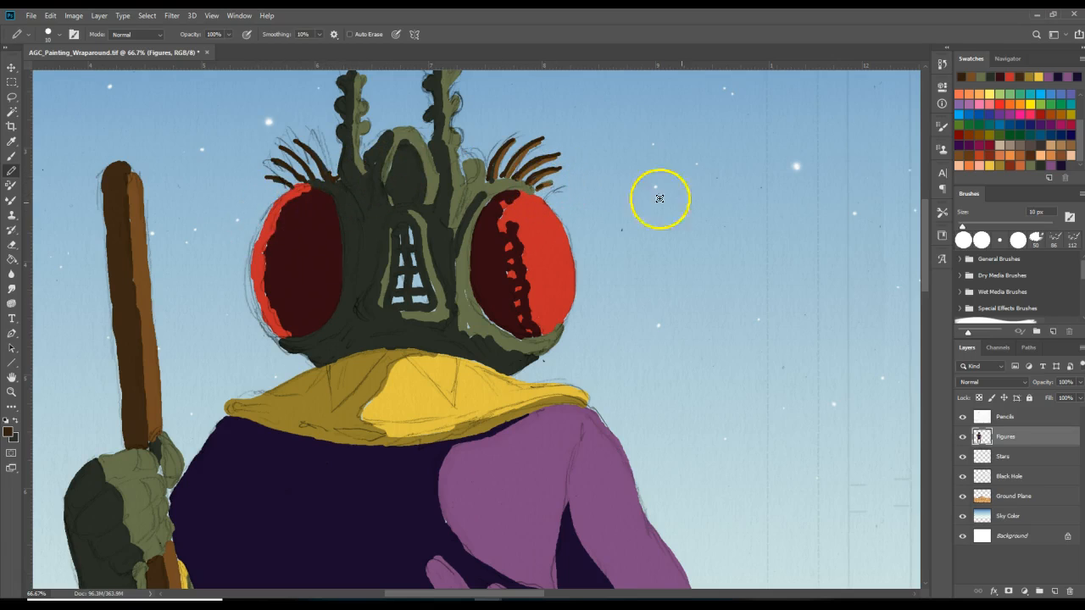
- Mix the blue-gray #7e8b96 from a gray swatch and paint the left column of teeth in the insect's mouth with it
{"action": "mouse_move", "coordinate": [922, 283]}
{"action": "left_mouse_down"}
{"action": "mouse_move", "coordinate": [922, 329]}
{"action": "mouse_move", "coordinate": [927, 276]}
{"action": "left_mouse_up"}
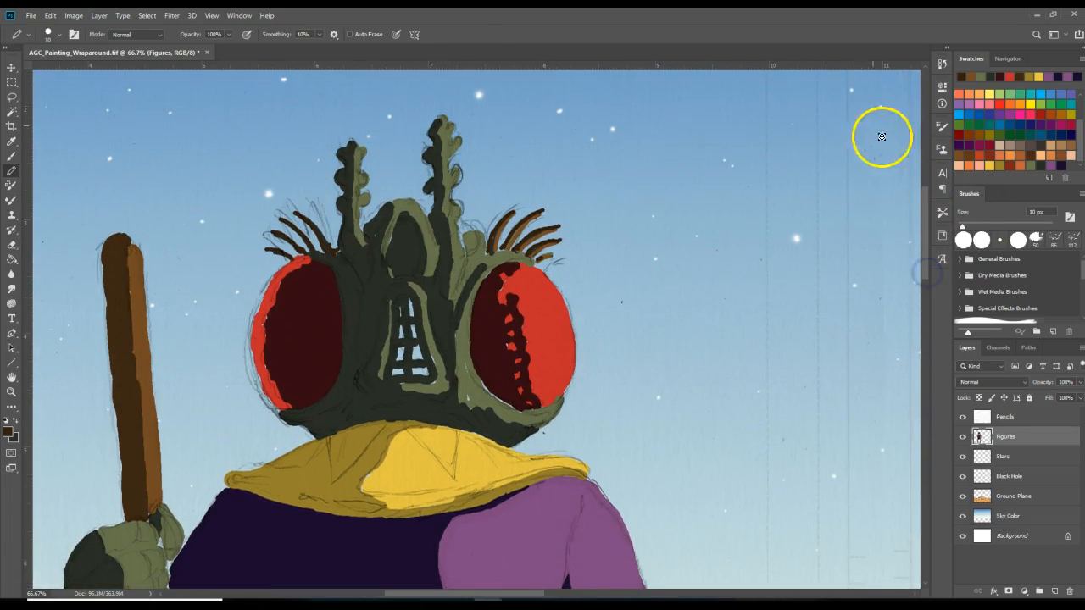
{"action": "scroll", "coordinate": [1076, 135], "scroll_direction": "up", "scroll_amount": 3}
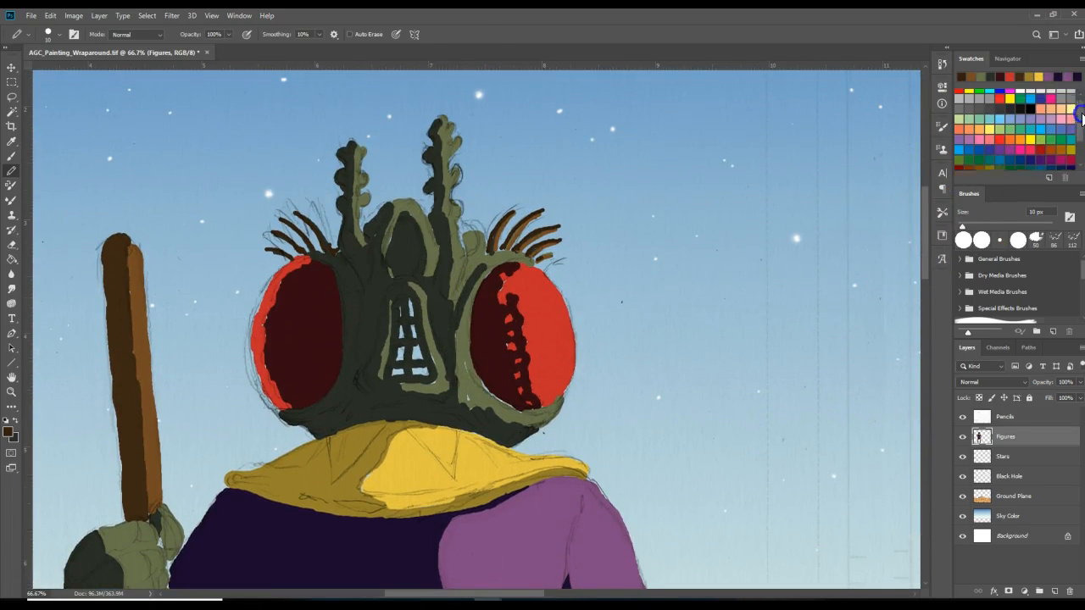
{"action": "left_click", "coordinate": [996, 103]}
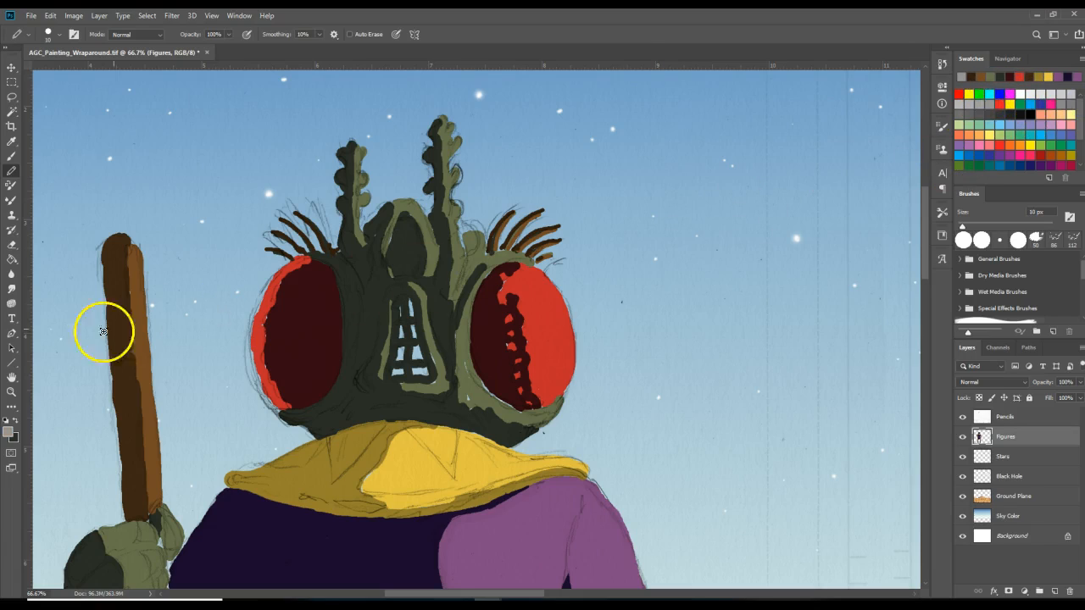
{"action": "left_click", "coordinate": [10, 435]}
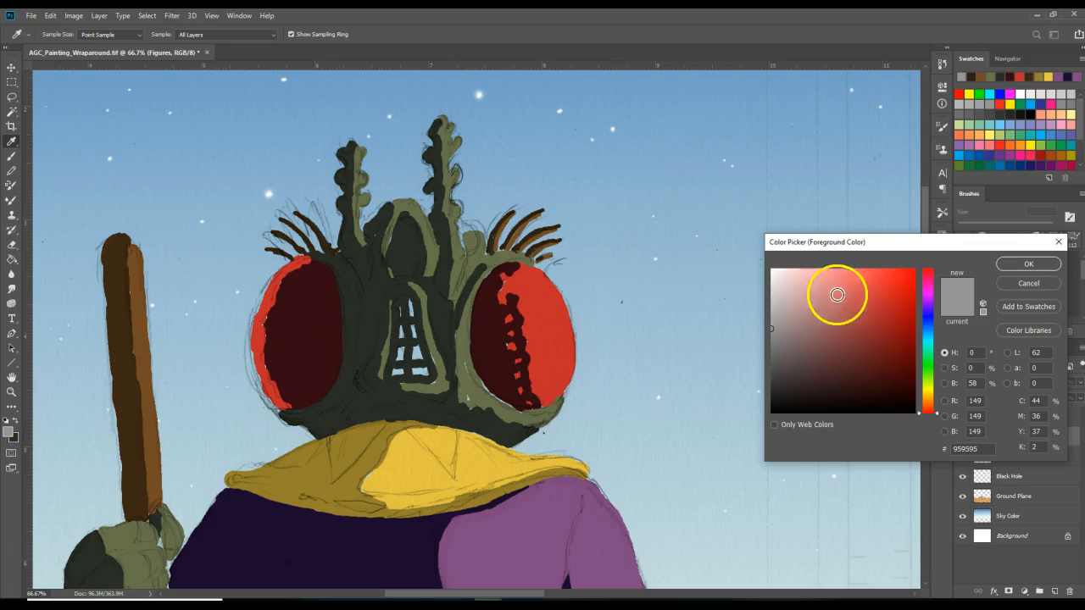
{"action": "left_click_drag", "start_coordinate": [928, 401], "coordinate": [933, 326]}
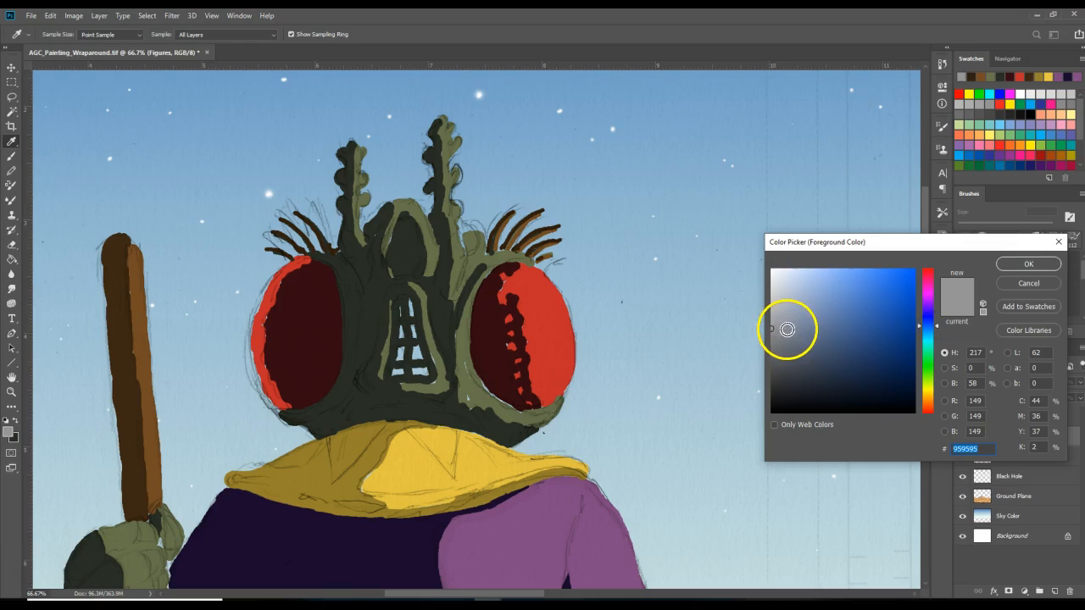
{"action": "left_click", "coordinate": [934, 317]}
{"action": "left_click", "coordinate": [938, 322]}
{"action": "left_click", "coordinate": [938, 331]}
{"action": "left_click_drag", "start_coordinate": [811, 322], "coordinate": [793, 328]}
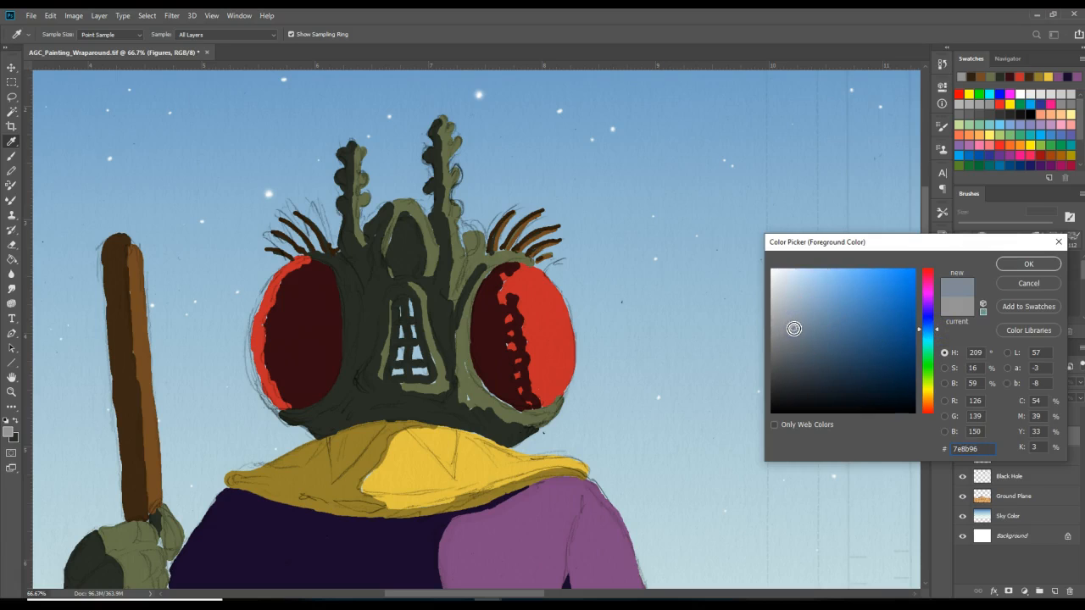
{"action": "left_click", "coordinate": [1015, 264]}
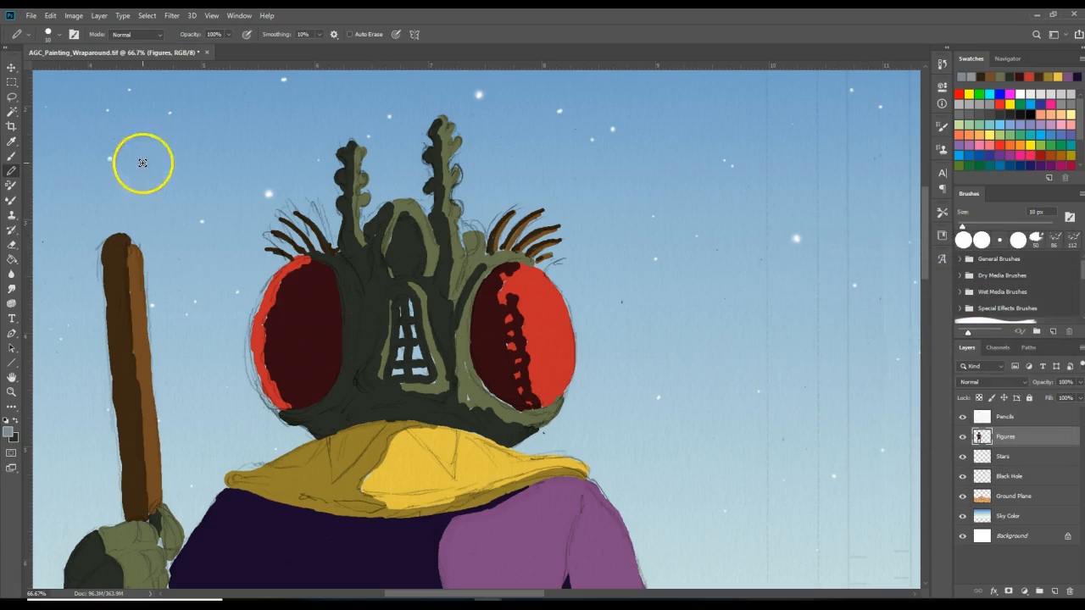
{"action": "left_click_drag", "start_coordinate": [405, 303], "coordinate": [401, 316]}
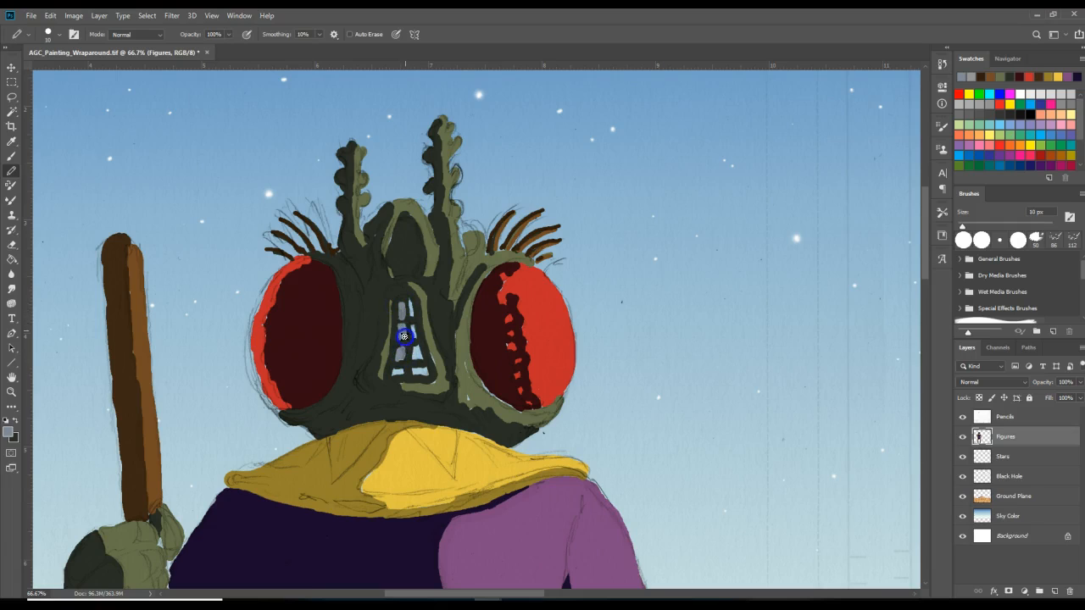
{"action": "mouse_move", "coordinate": [403, 371]}
{"action": "left_mouse_down"}
{"action": "mouse_move", "coordinate": [412, 368]}
{"action": "mouse_move", "coordinate": [399, 376]}
{"action": "left_mouse_up"}
- Sample the teeth's blue-gray, adjust it to #8c9093 and paint the right column of teeth with the Pencil
{"action": "left_click", "coordinate": [15, 420]}
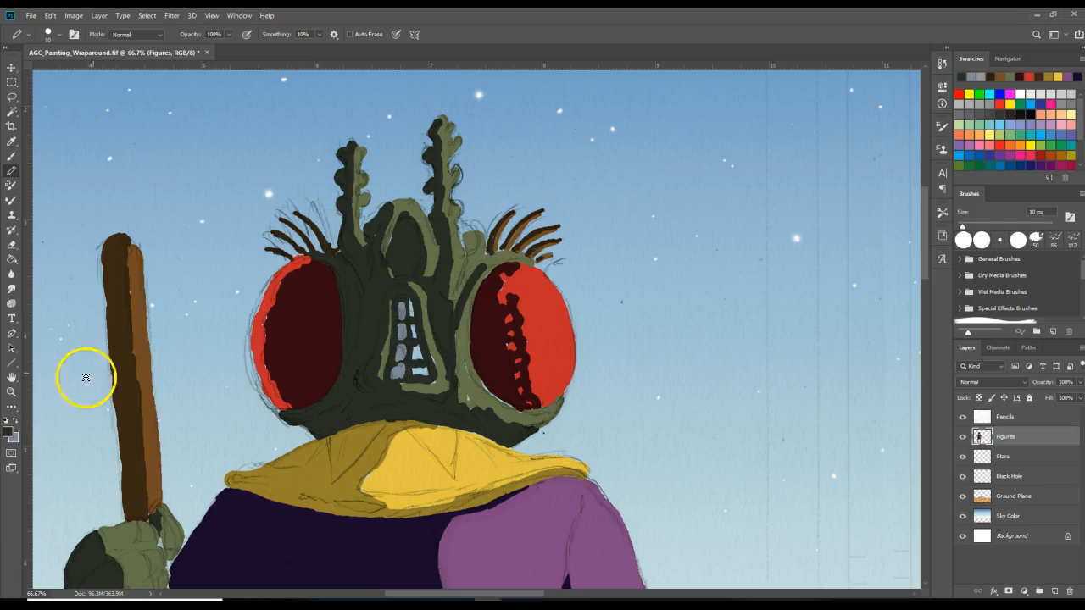
{"action": "left_click", "coordinate": [11, 141]}
{"action": "left_click", "coordinate": [400, 352]}
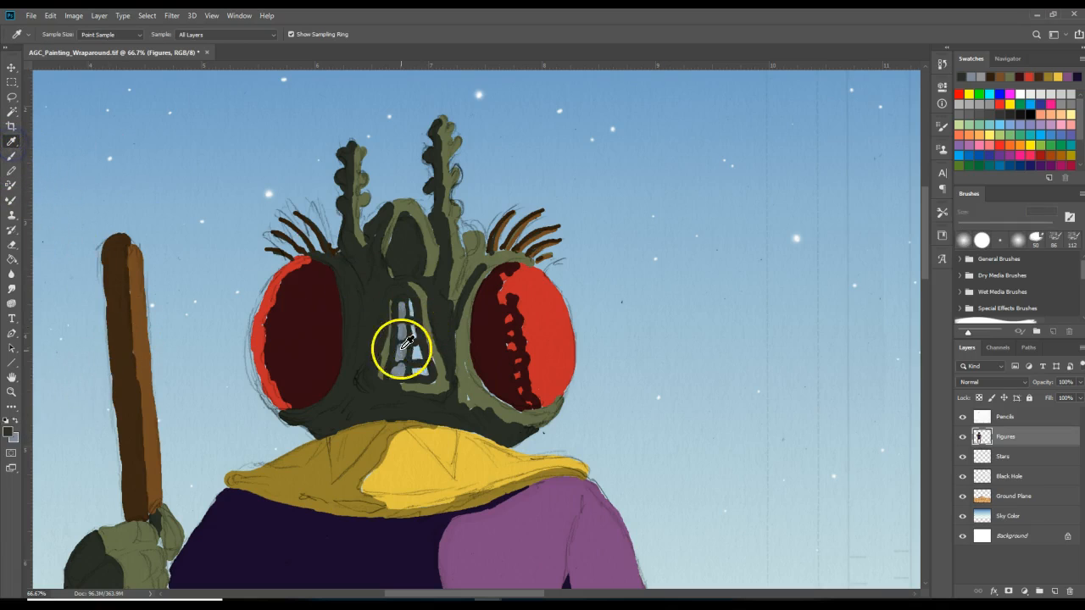
{"action": "left_click", "coordinate": [10, 433]}
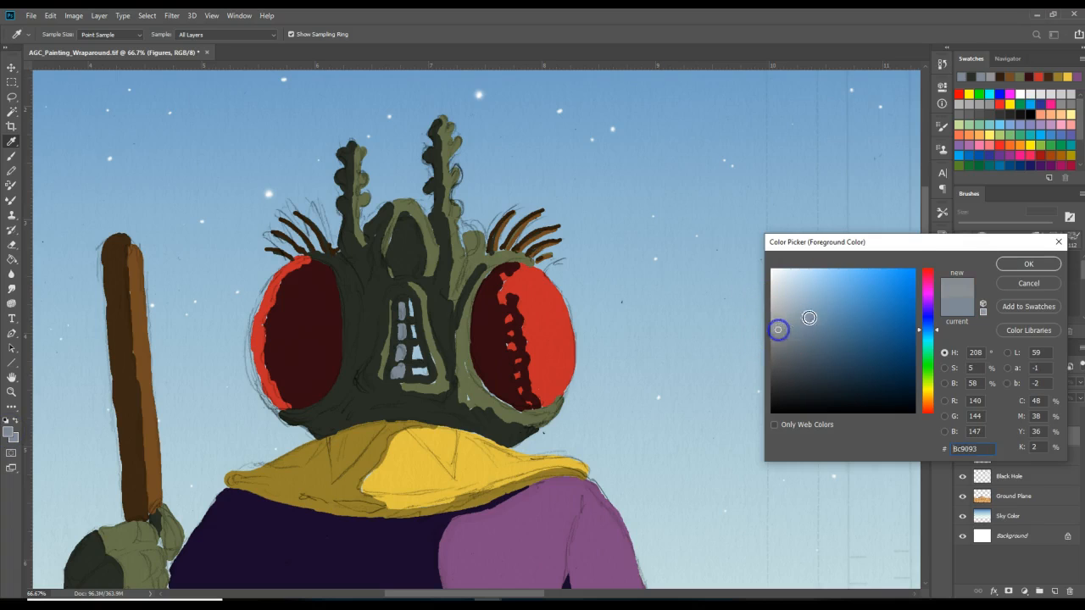
{"action": "left_click", "coordinate": [1017, 265]}
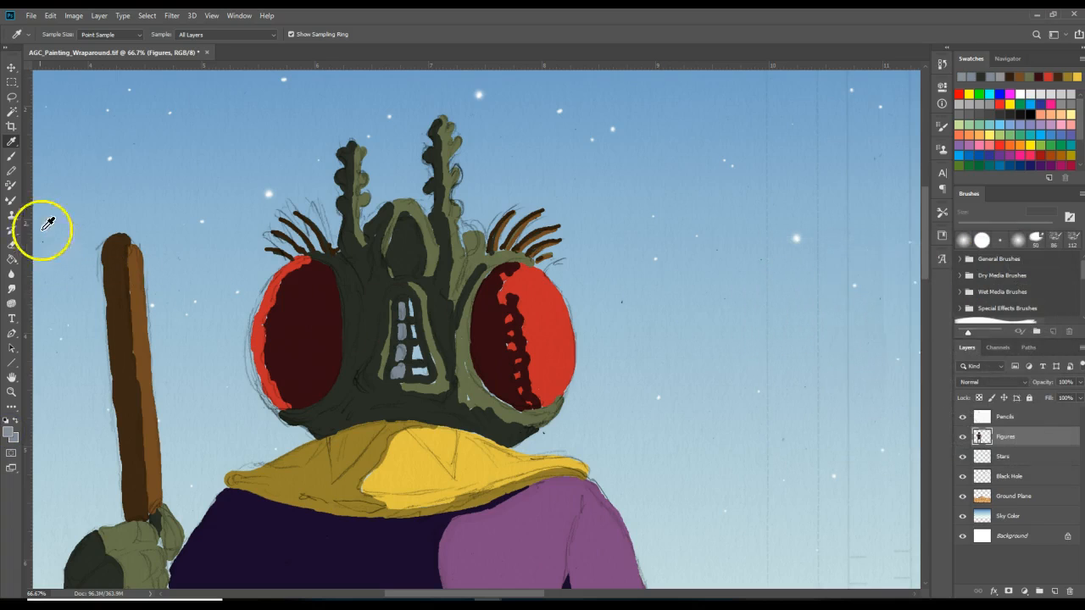
{"action": "left_click", "coordinate": [11, 155]}
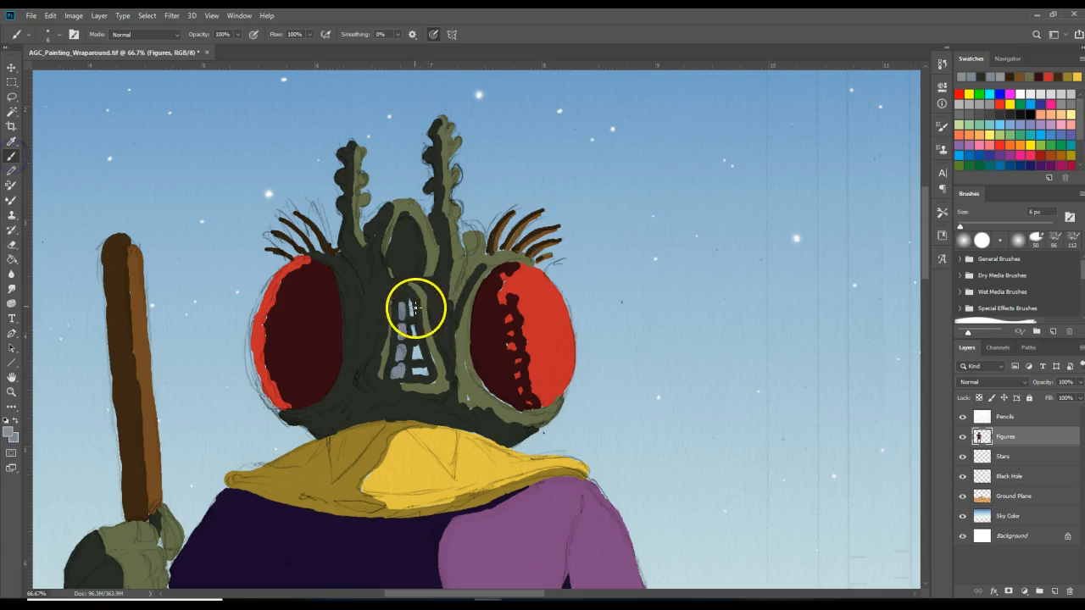
{"action": "left_click", "coordinate": [12, 169]}
{"action": "left_click_drag", "start_coordinate": [410, 303], "coordinate": [411, 313]}
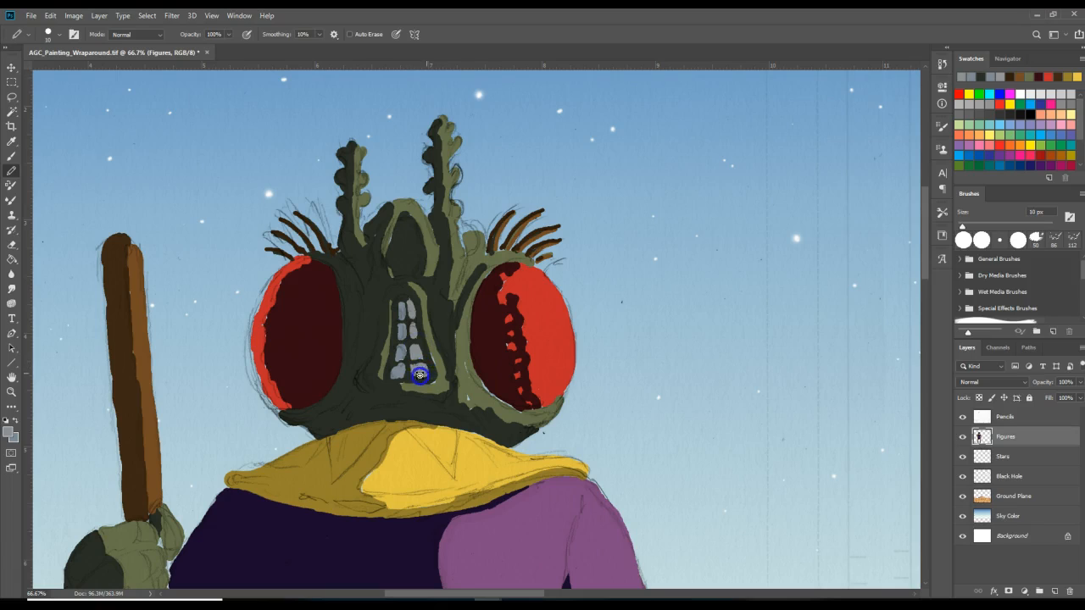
- Lighten the foreground color to #a5abb1 and paint light areas over the right column of teeth
{"action": "left_click", "coordinate": [8, 438]}
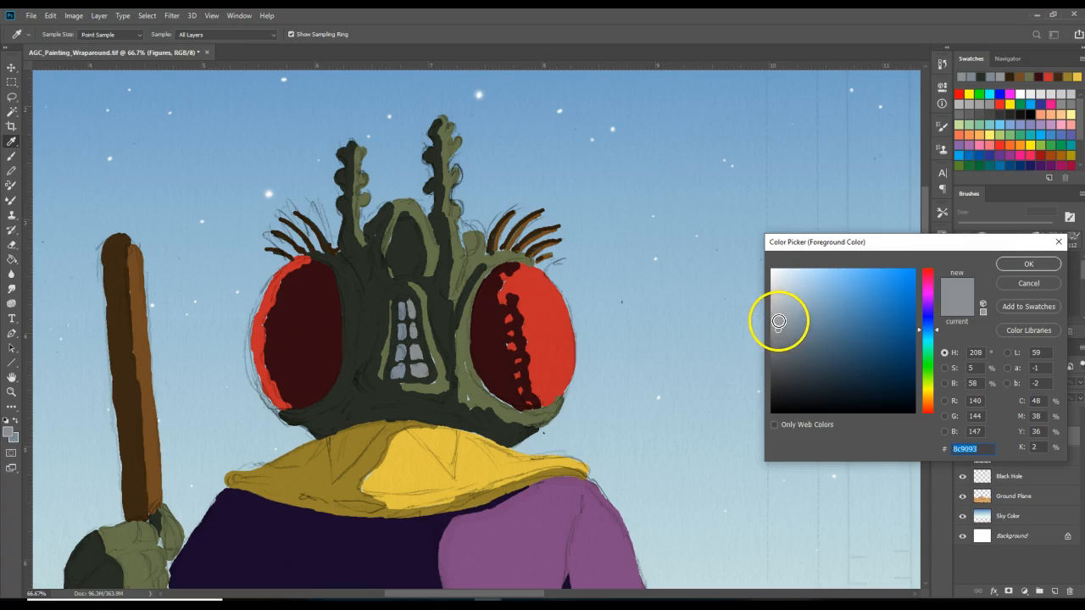
{"action": "left_click", "coordinate": [780, 320]}
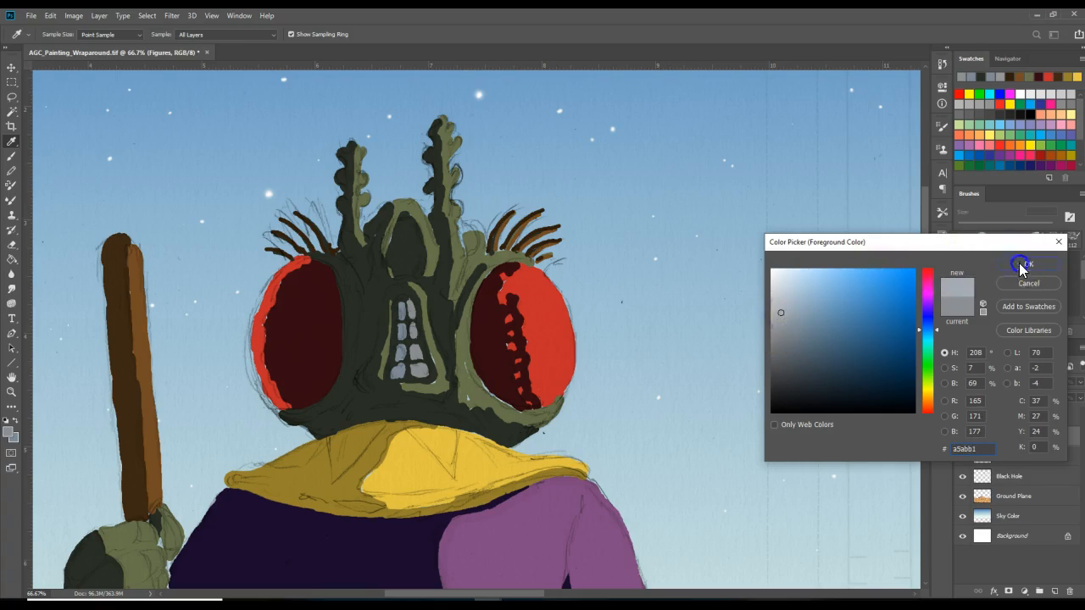
{"action": "left_click", "coordinate": [1025, 264]}
{"action": "left_click_drag", "start_coordinate": [410, 304], "coordinate": [410, 317]}
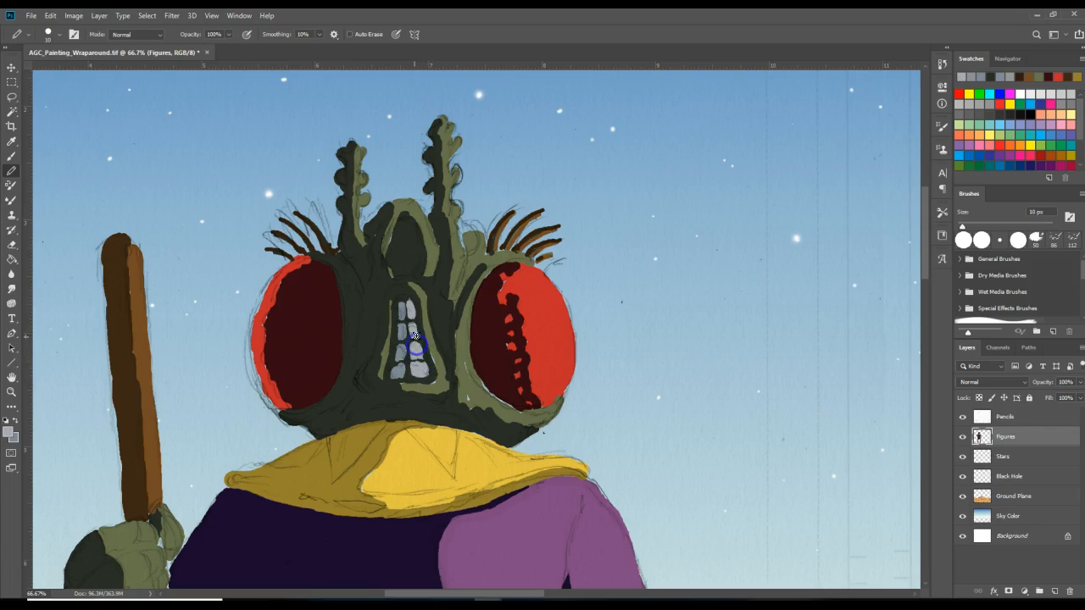
{"action": "left_click_drag", "start_coordinate": [410, 304], "coordinate": [411, 360]}
- Switch back to the darker blue-gray and touch up the left column of teeth from its middle to both ends
{"action": "left_click", "coordinate": [16, 421]}
{"action": "left_click_drag", "start_coordinate": [404, 322], "coordinate": [401, 337]}
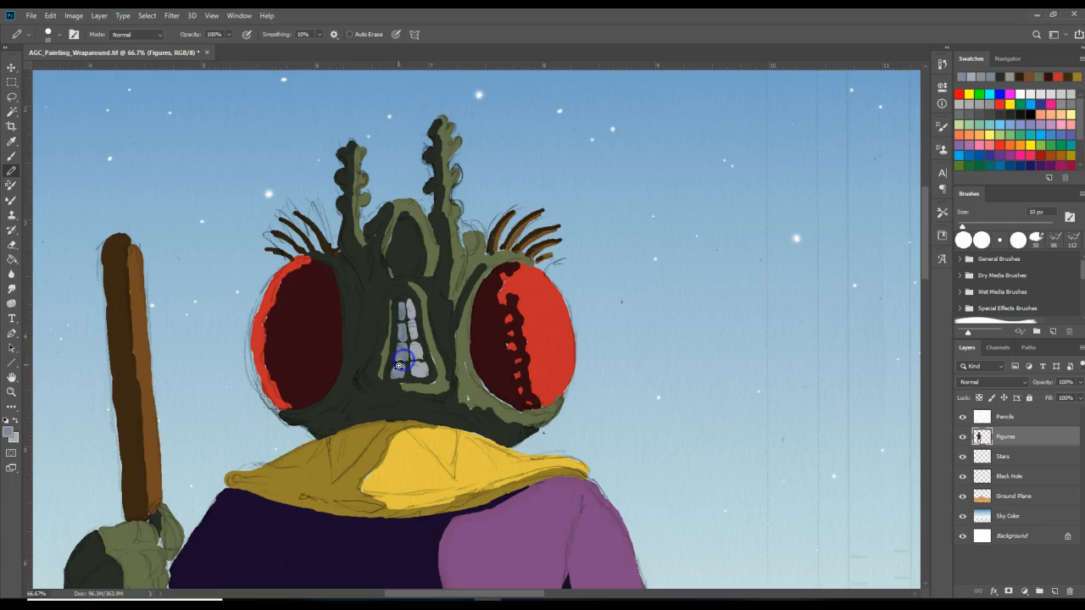
{"action": "left_click_drag", "start_coordinate": [401, 367], "coordinate": [406, 366]}
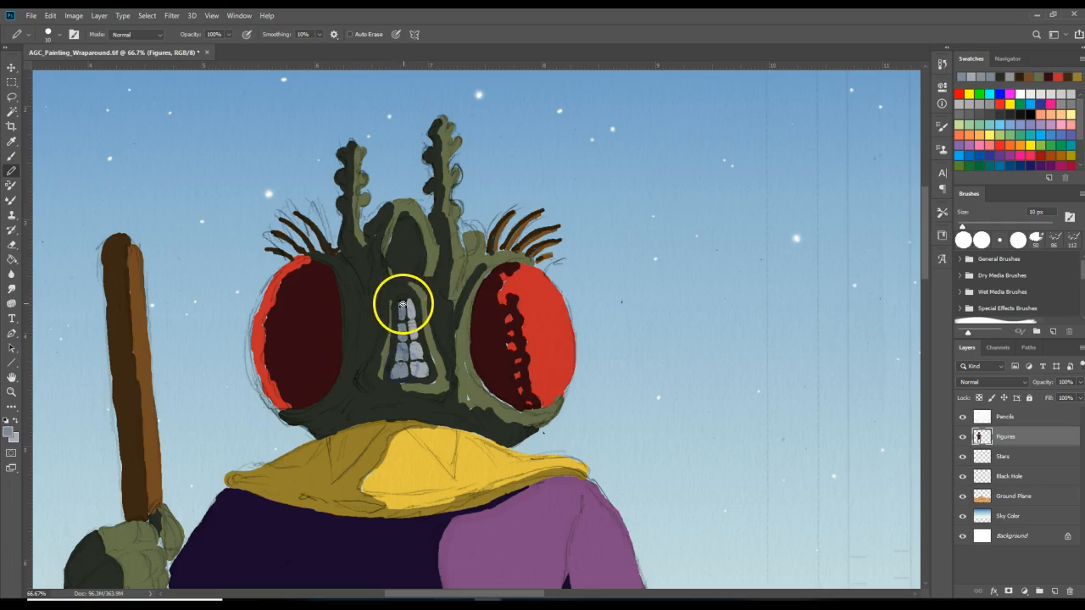
{"action": "left_click", "coordinate": [401, 305]}
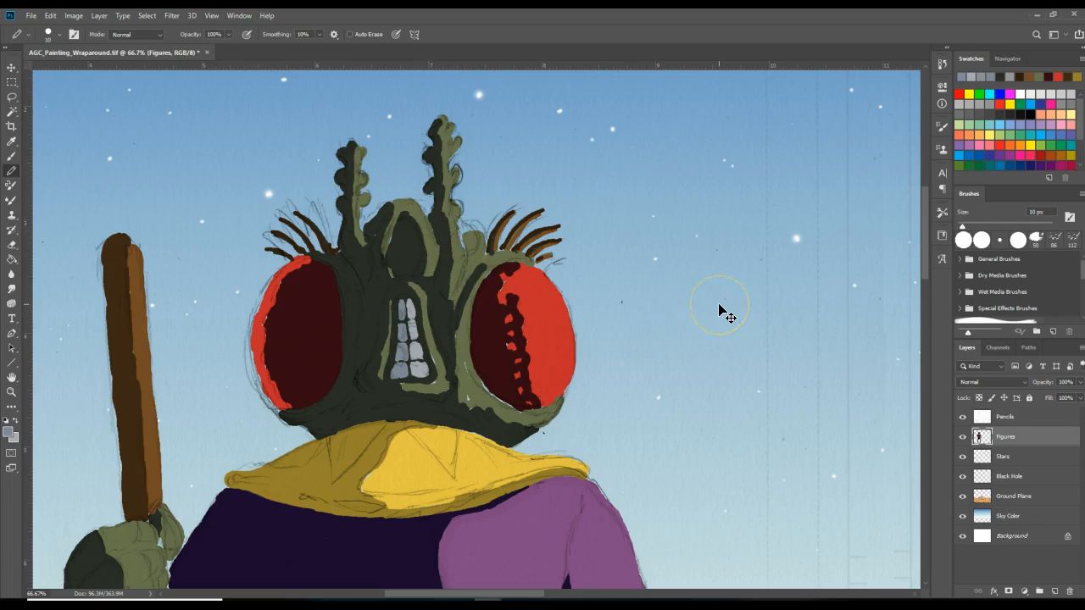
- Fit the whole painting in view and save the file
{"action": "key", "text": "ctrl+0"}
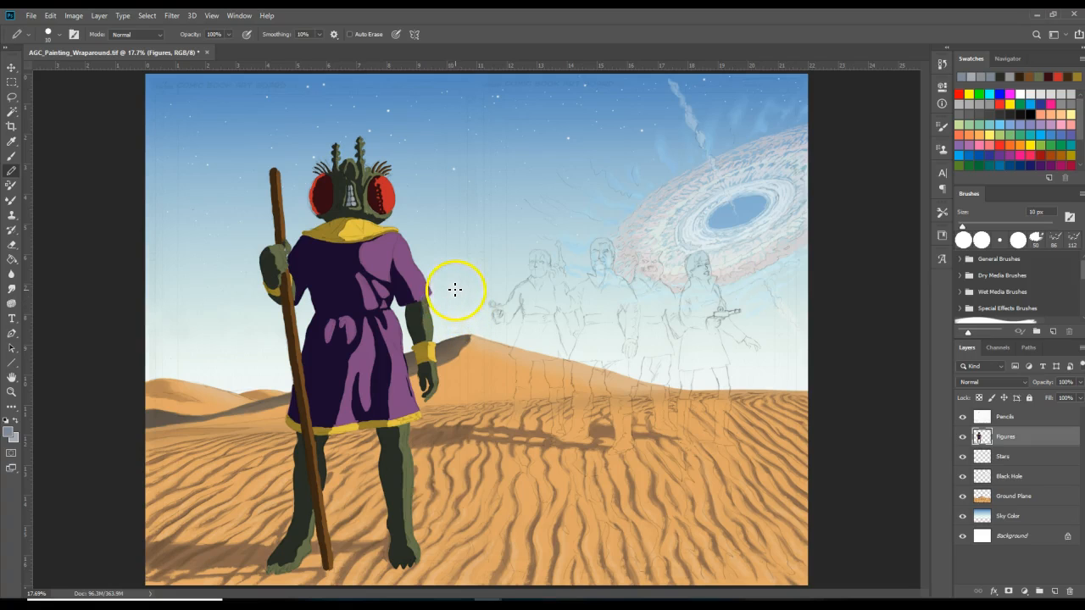
{"action": "left_click", "coordinate": [30, 16]}
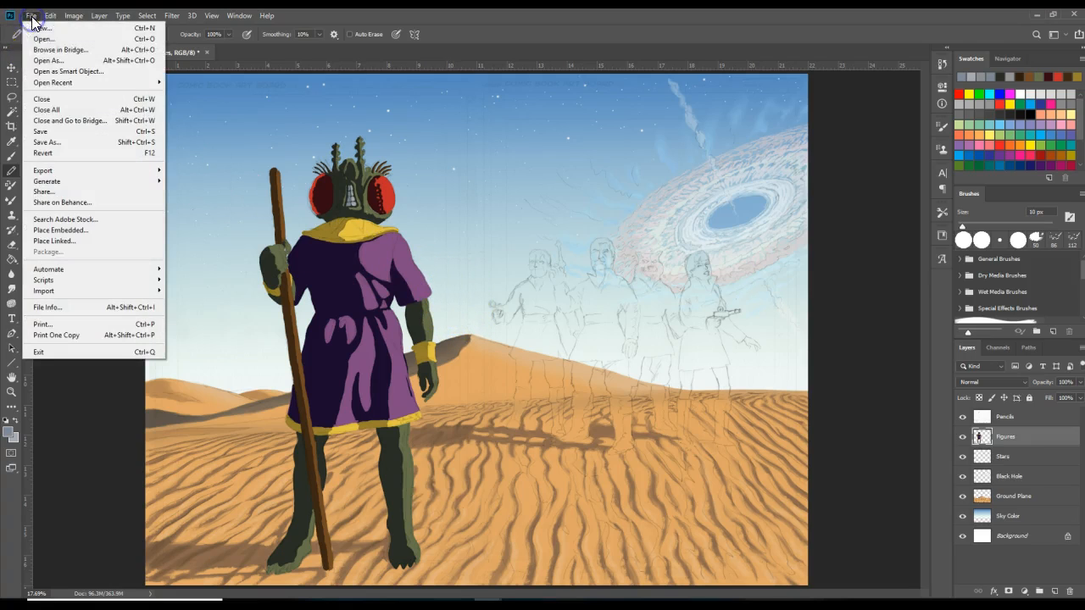
{"action": "left_click", "coordinate": [61, 135]}
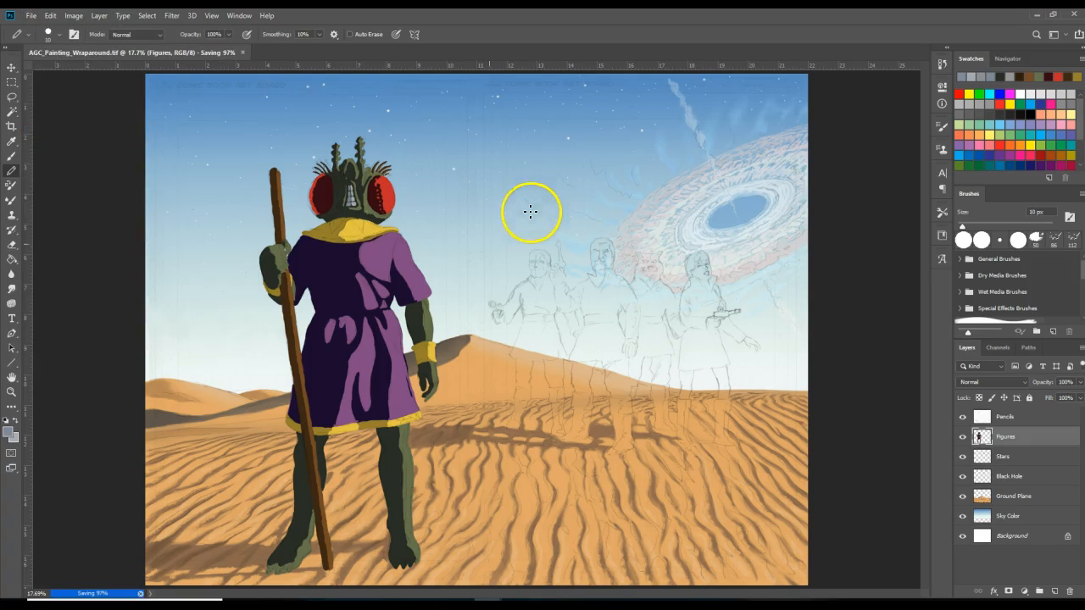